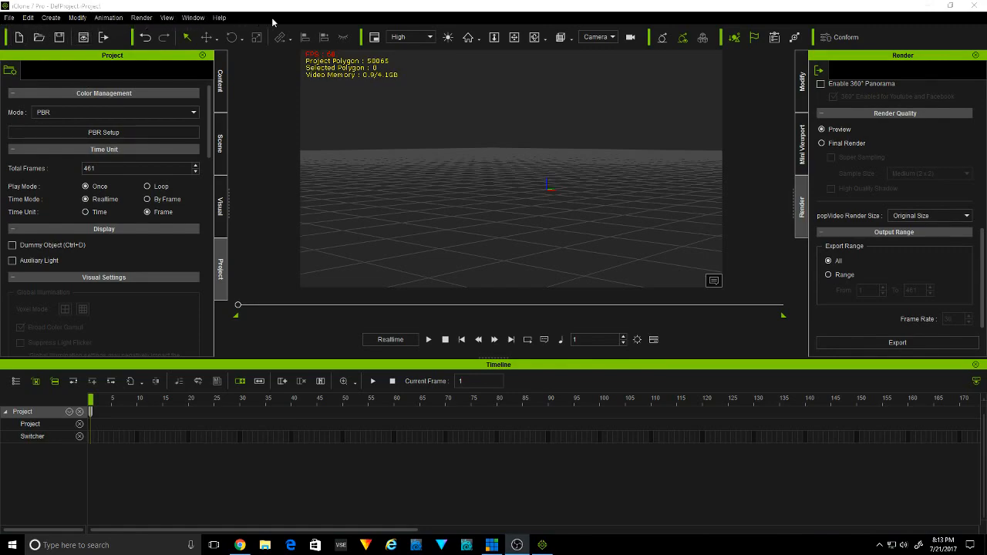
pyautogui.click(9, 18)
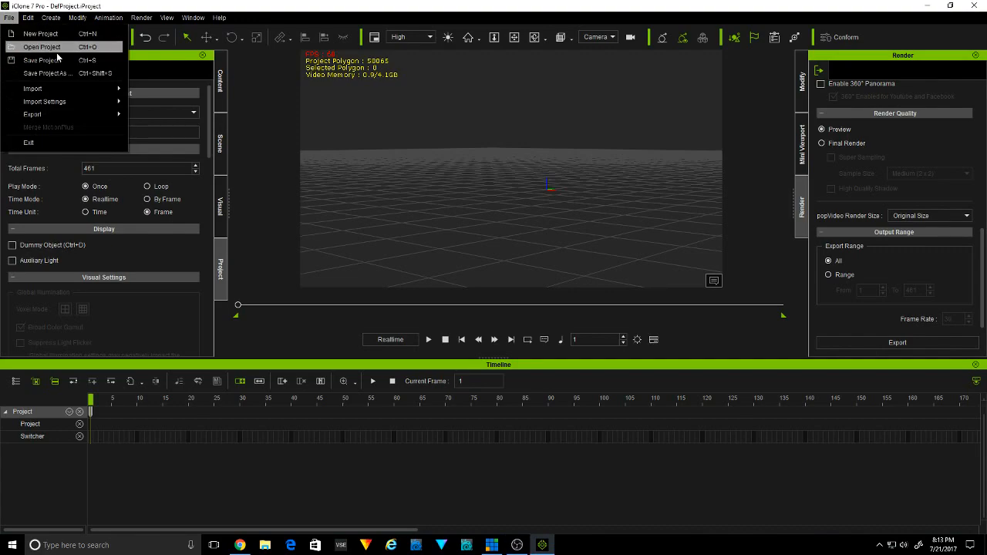
pyautogui.moveTo(31, 18)
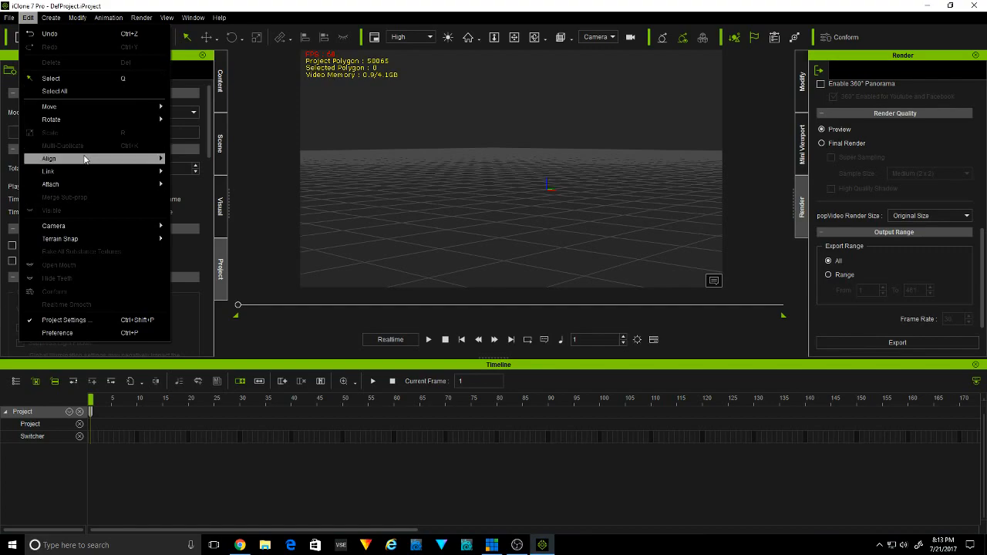
pyautogui.moveTo(73, 187)
pyautogui.moveTo(62, 158)
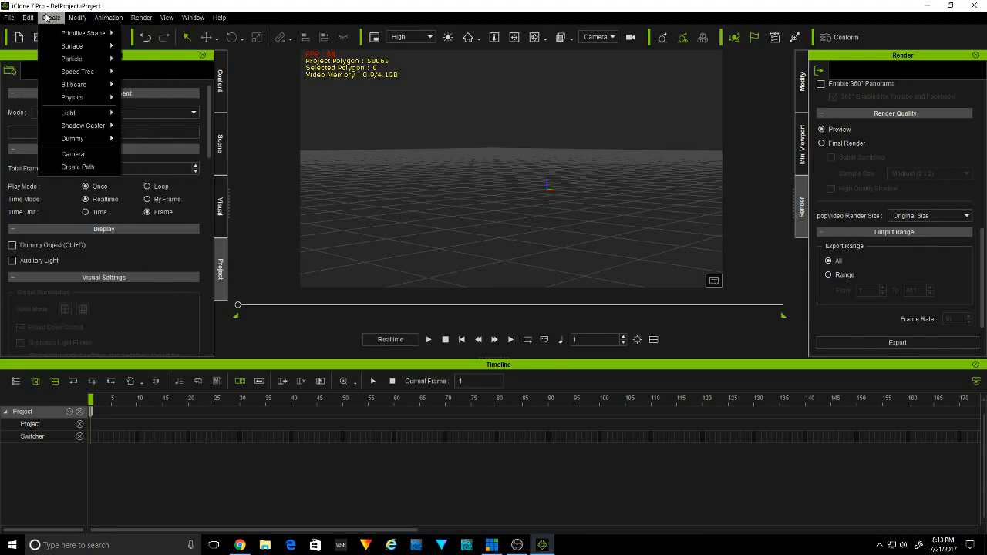
# - Create a primitive box in the empty scene
pyautogui.moveTo(63, 34)
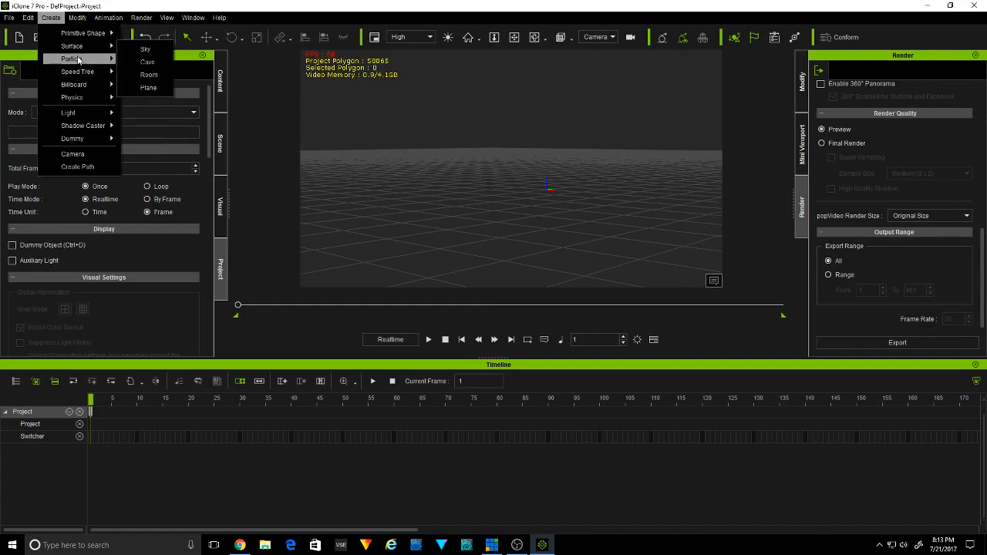
pyautogui.moveTo(86, 75)
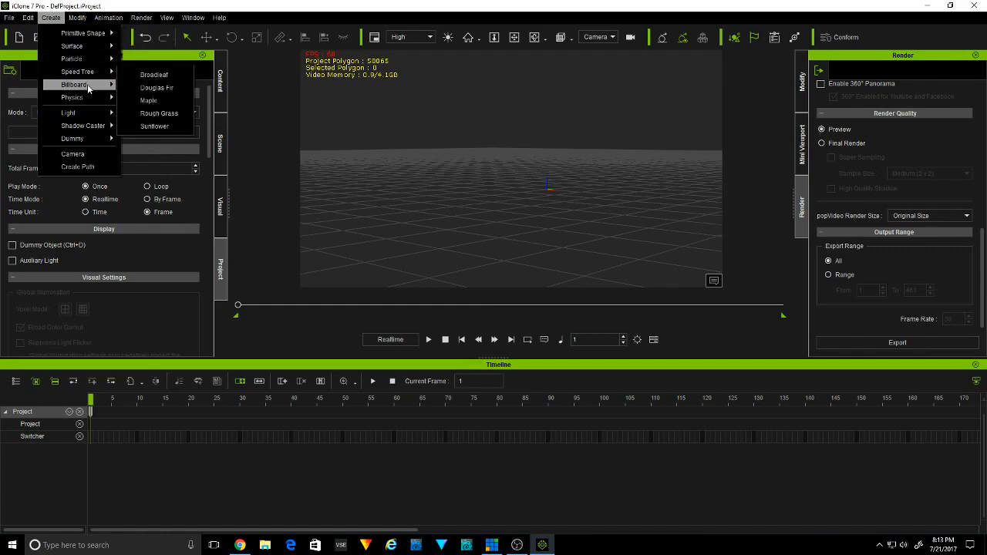
pyautogui.moveTo(92, 115)
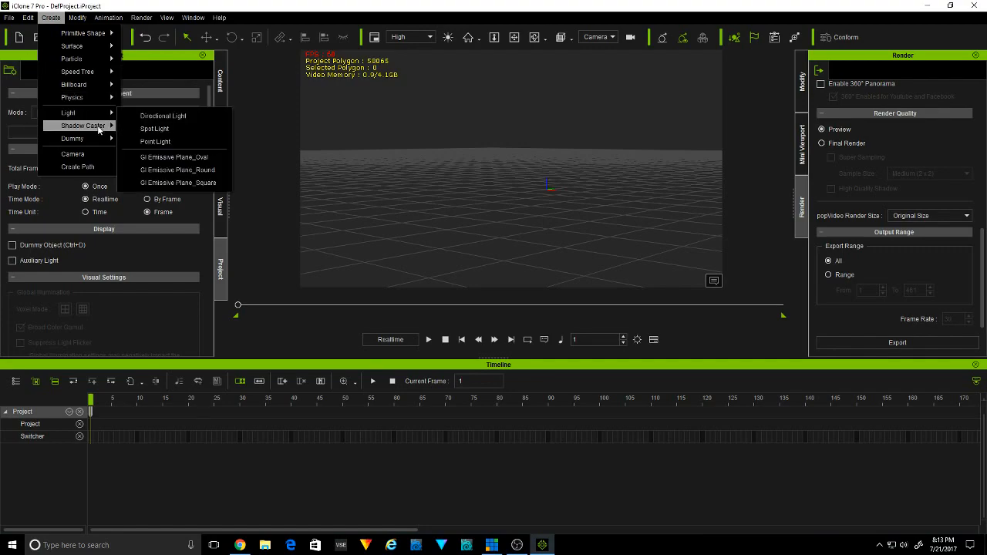
pyautogui.moveTo(99, 131)
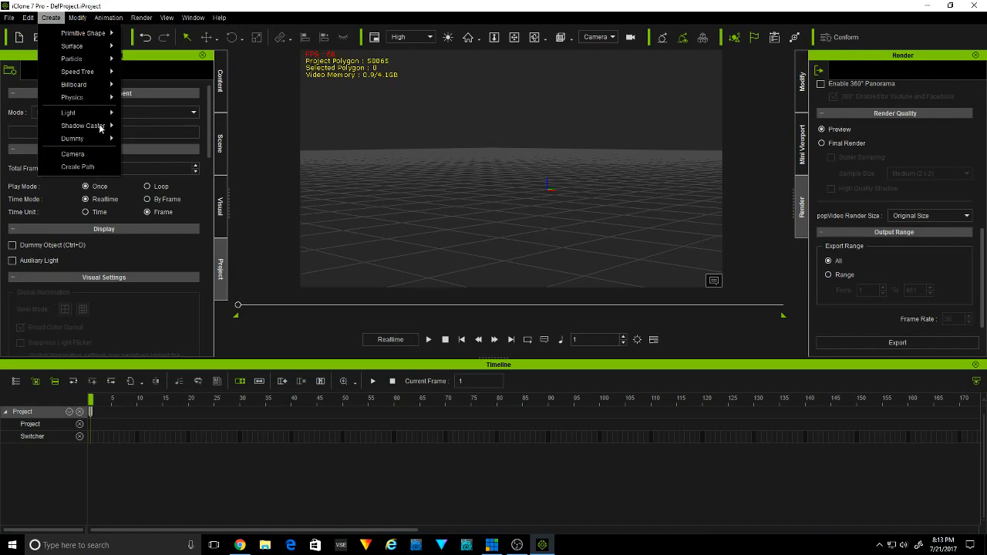
pyautogui.moveTo(108, 34)
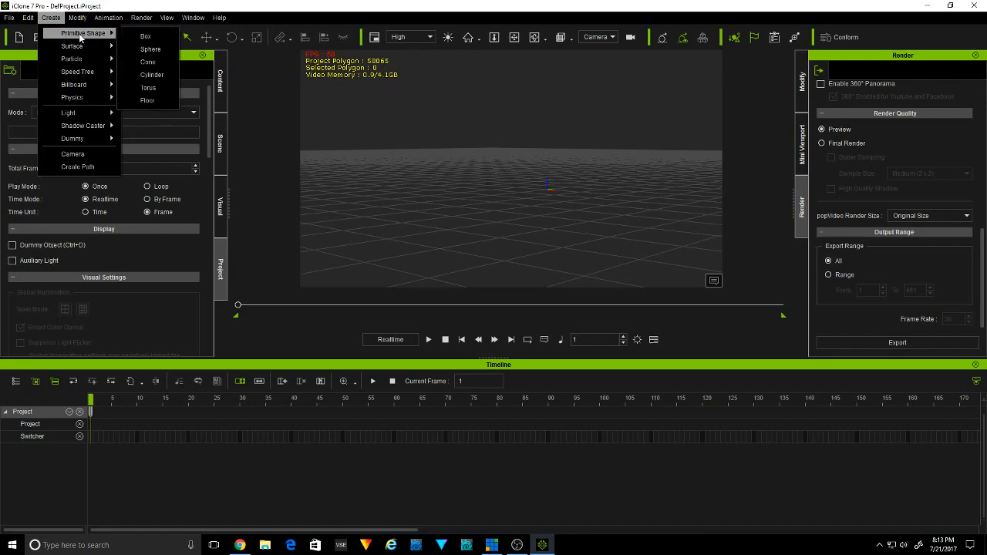
pyautogui.click(153, 39)
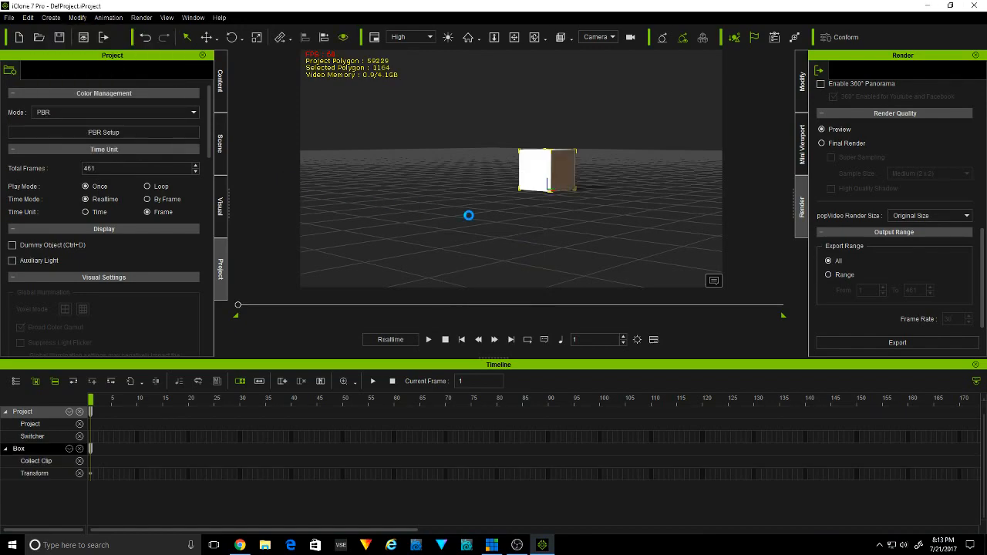
# - Create a primitive sphere and move it along the X axis until it stands clear of the box
pyautogui.click(534, 37)
pyautogui.moveTo(579, 148); pyautogui.dragTo(579, 176)
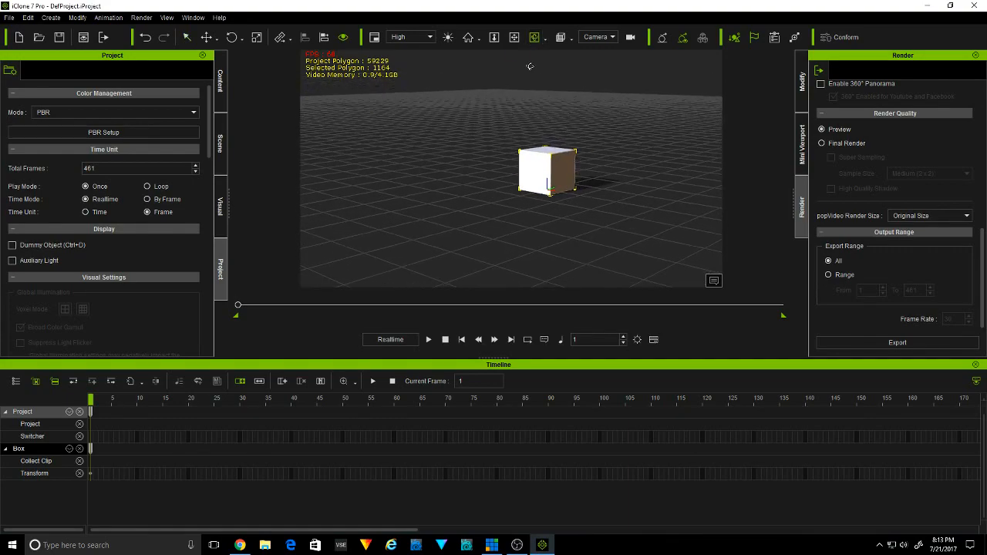
pyautogui.click(514, 37)
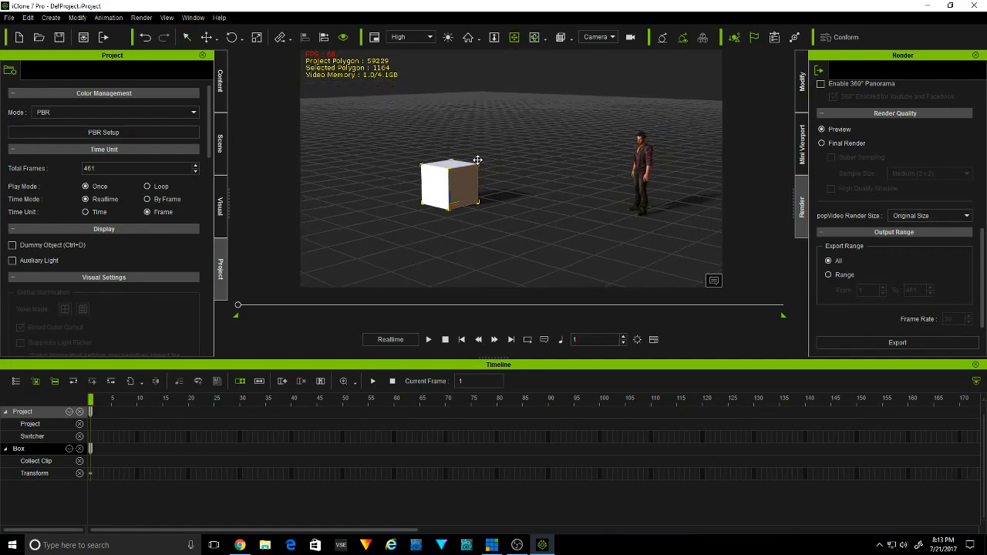
pyautogui.moveTo(526, 163); pyautogui.dragTo(582, 156)
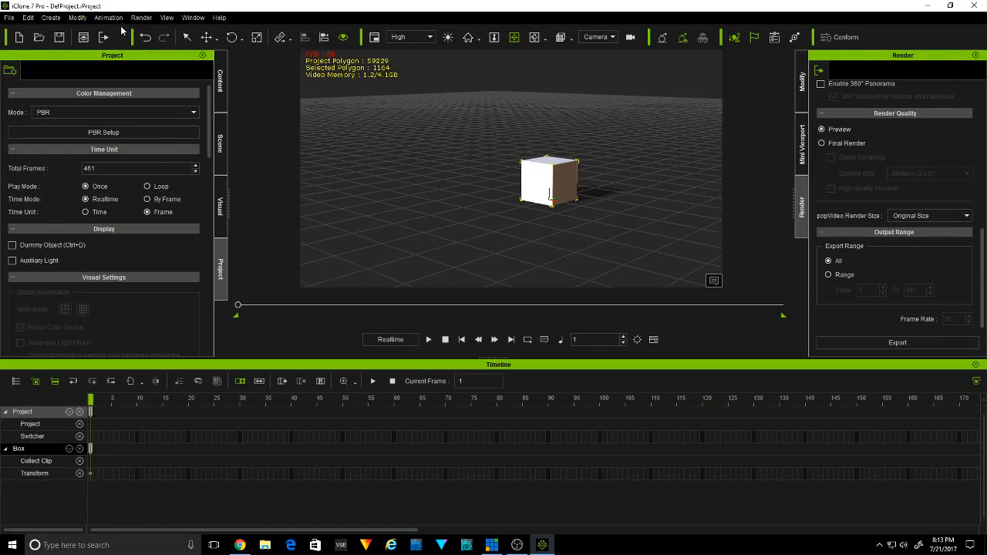
pyautogui.click(51, 17)
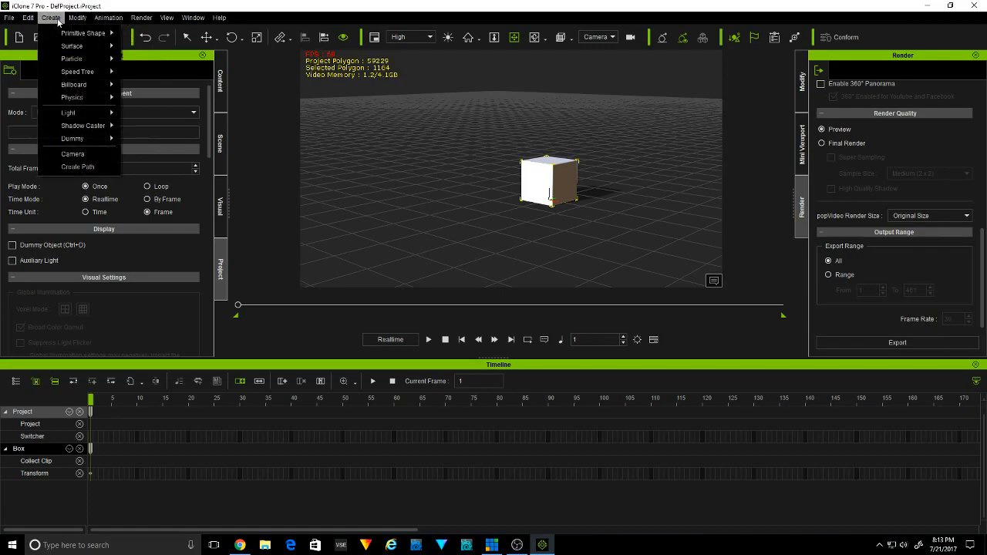
pyautogui.moveTo(84, 33)
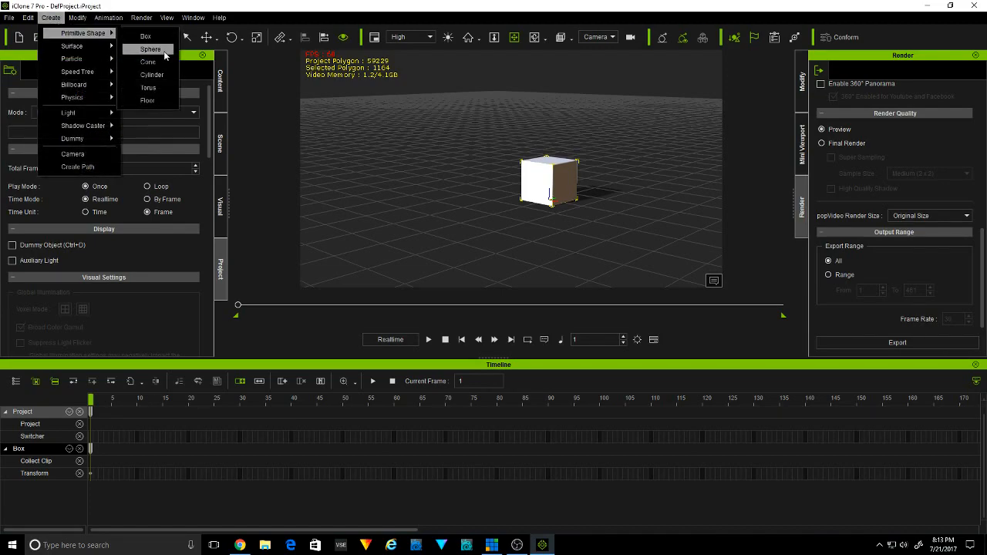
pyautogui.click(162, 50)
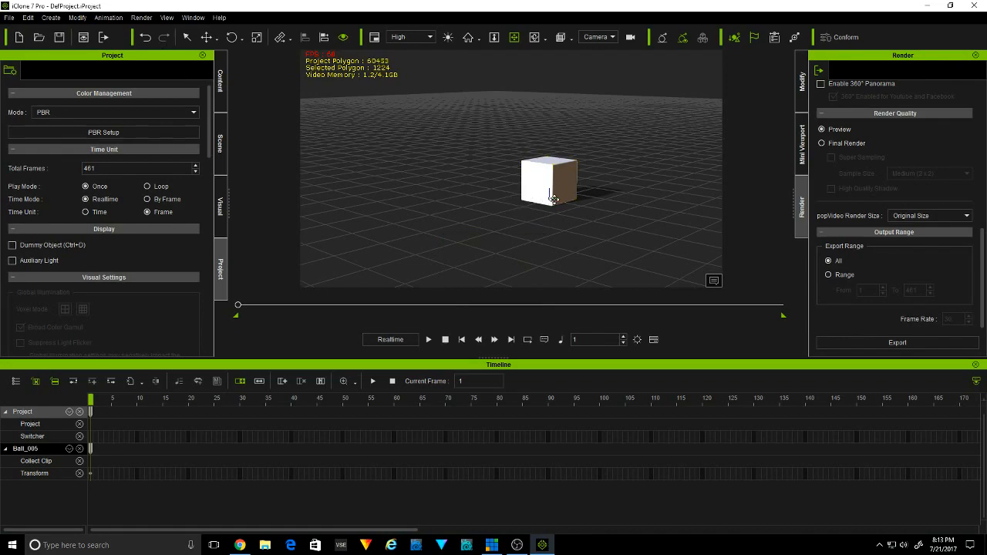
pyautogui.press('w')
pyautogui.moveTo(589, 208); pyautogui.dragTo(693, 242)
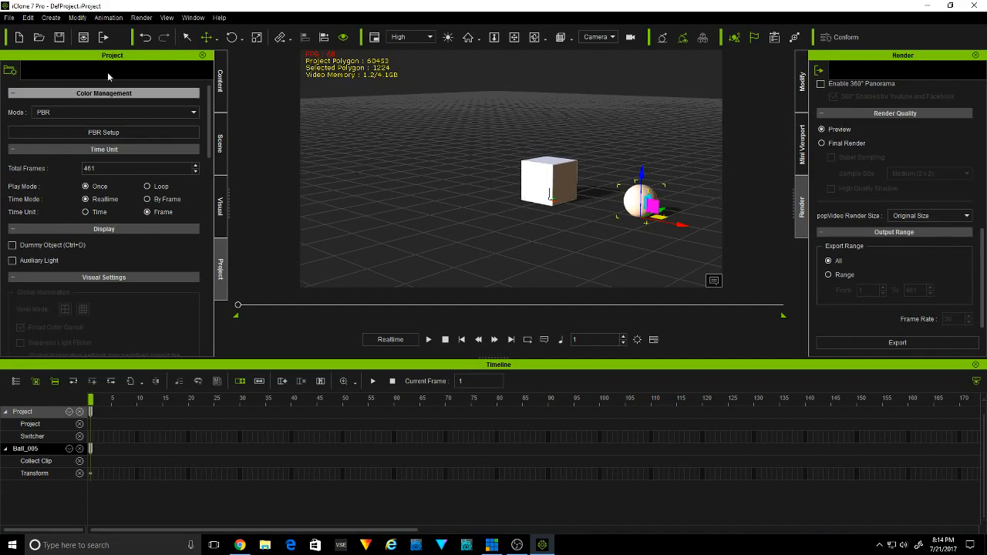
pyautogui.click(78, 19)
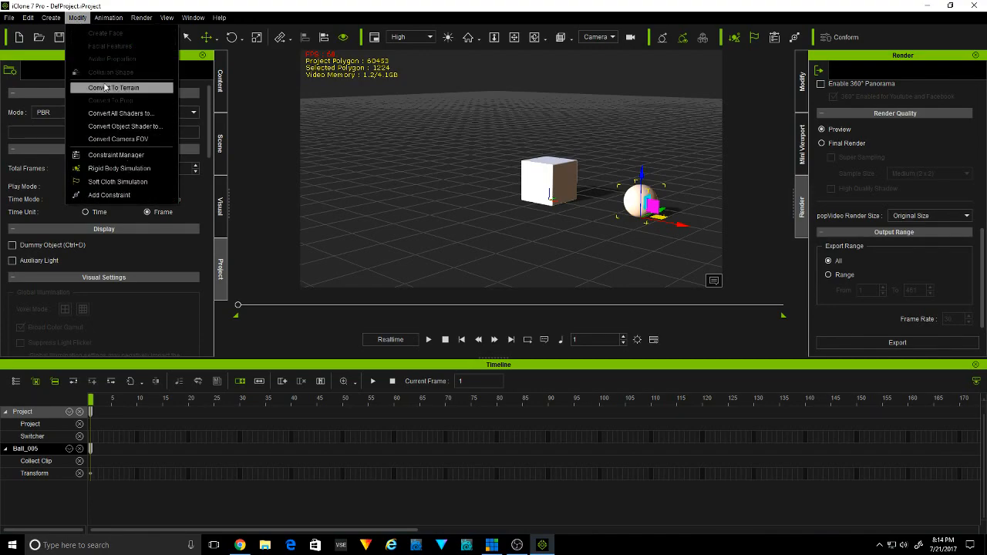
pyautogui.moveTo(109, 20)
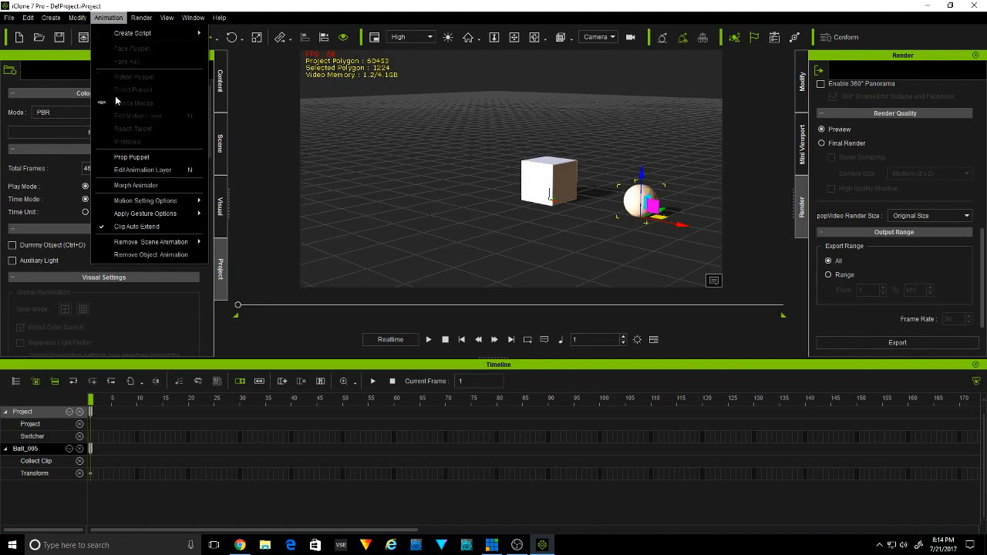
pyautogui.press('Escape')
pyautogui.click(148, 19)
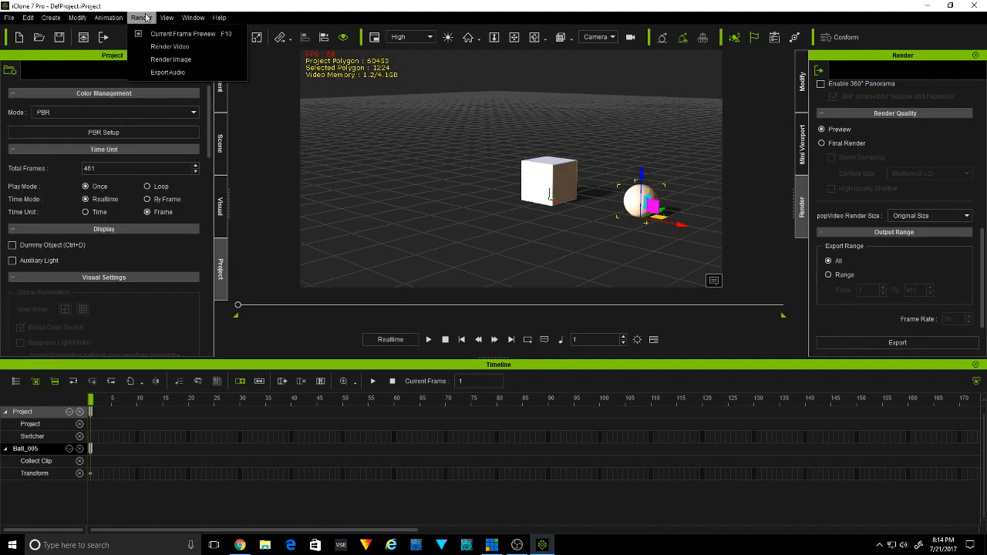
pyautogui.moveTo(174, 16)
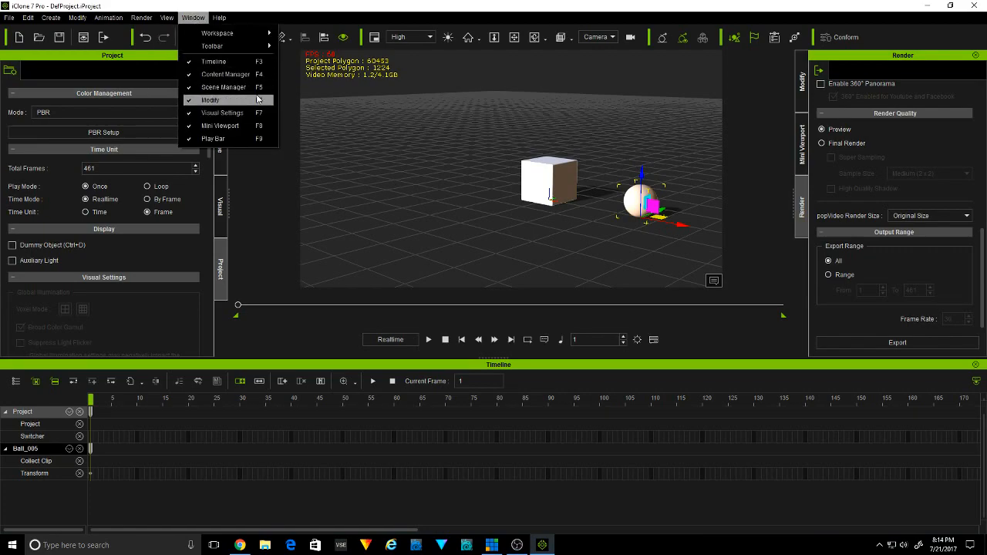
pyautogui.click(418, 21)
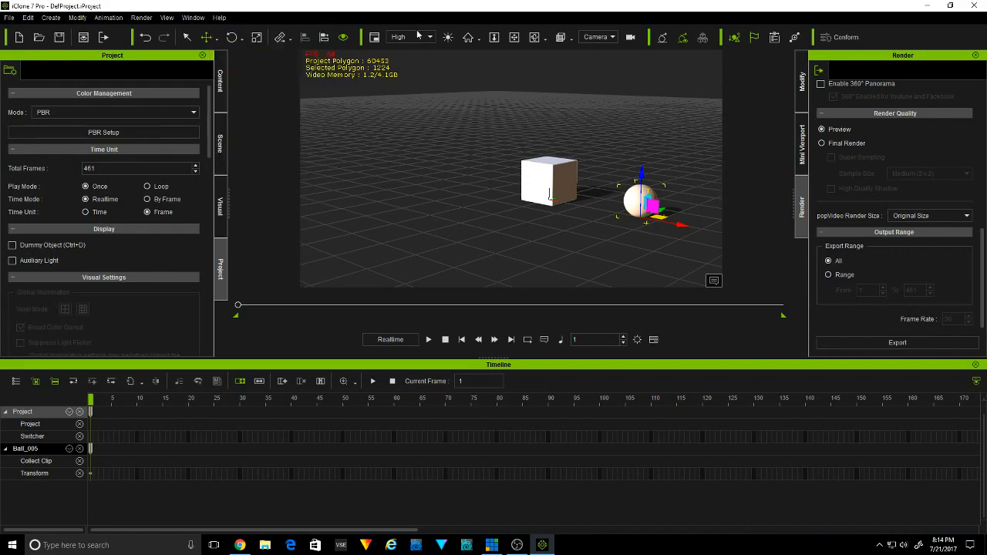
pyautogui.click(51, 17)
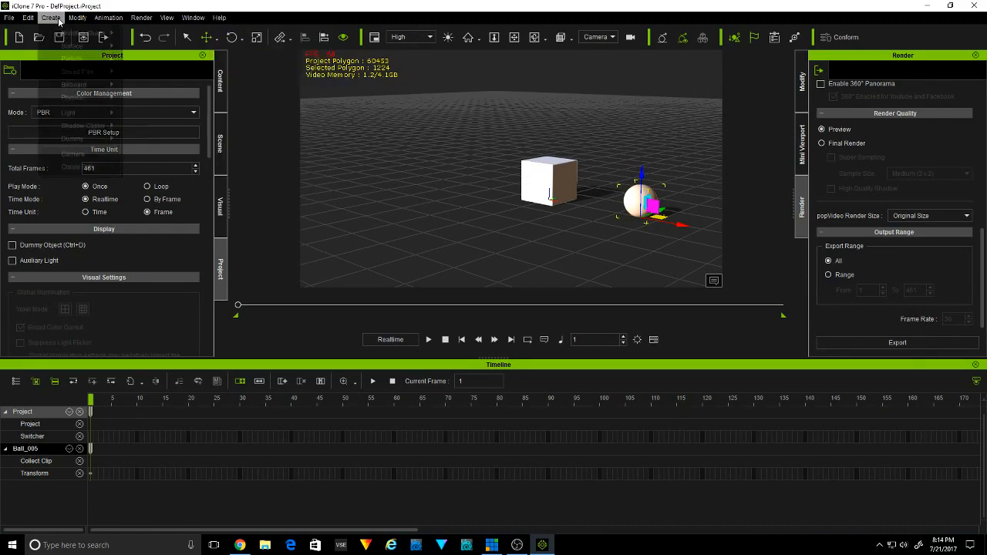
pyautogui.moveTo(81, 52)
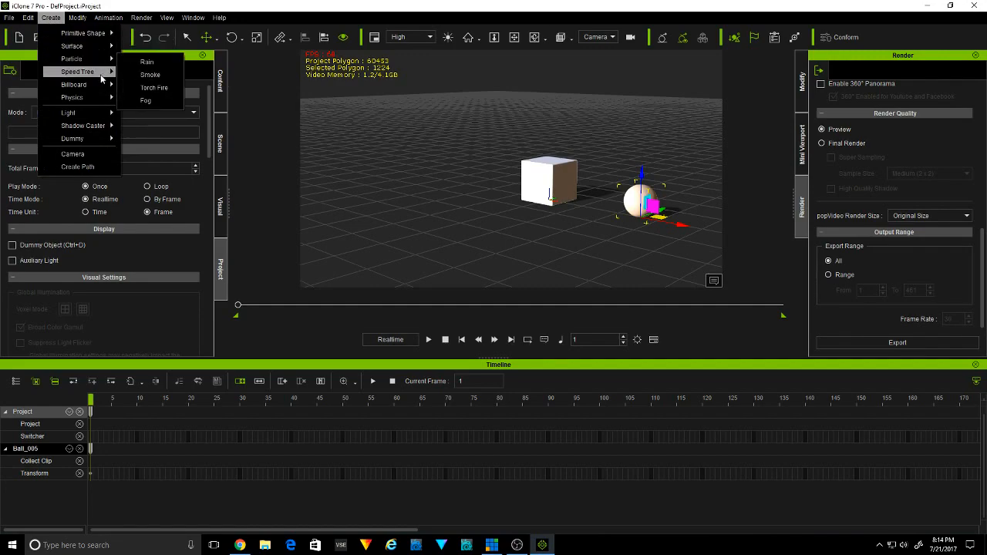
pyautogui.moveTo(103, 75)
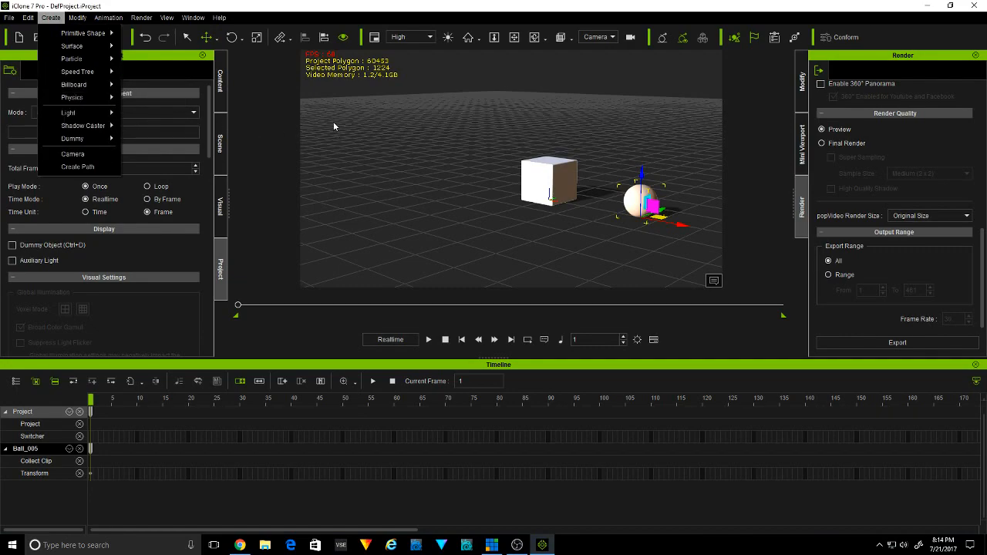
pyautogui.click(538, 162)
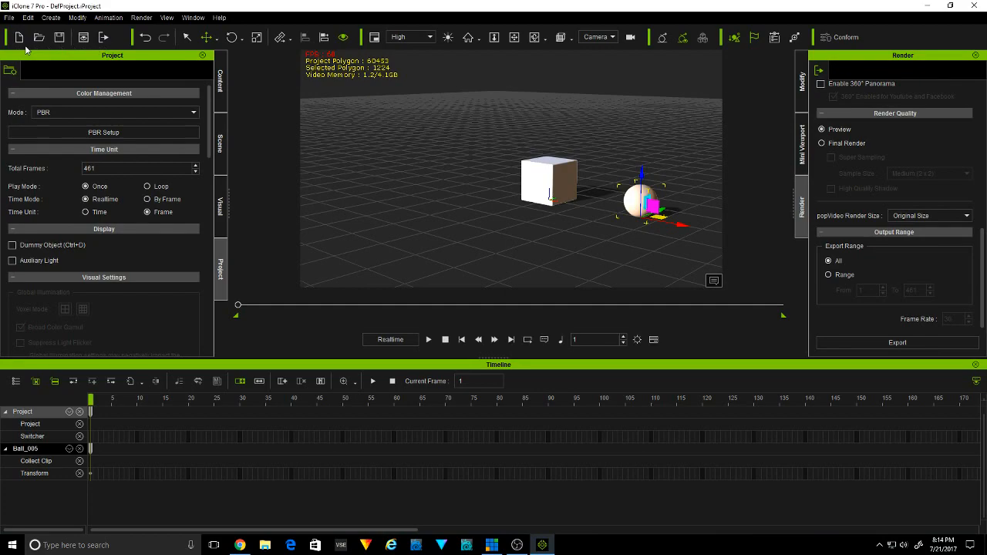
# - Render a preview image of the current frame, check it and close it
pyautogui.click(83, 37)
pyautogui.moveTo(590, 91)
pyautogui.mouseDown()
pyautogui.moveTo(565, 75)
pyautogui.moveTo(589, 77)
pyautogui.mouseUp()
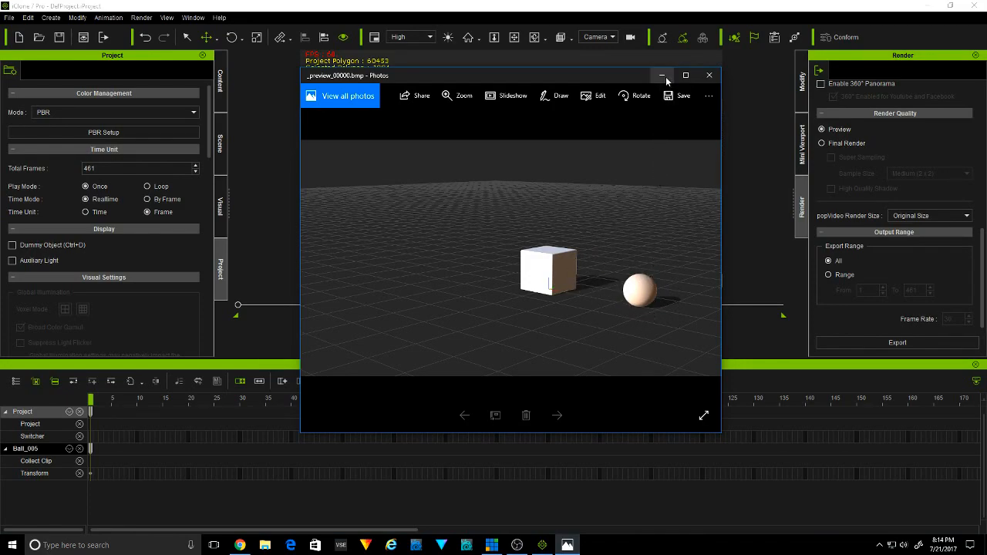
pyautogui.click(709, 75)
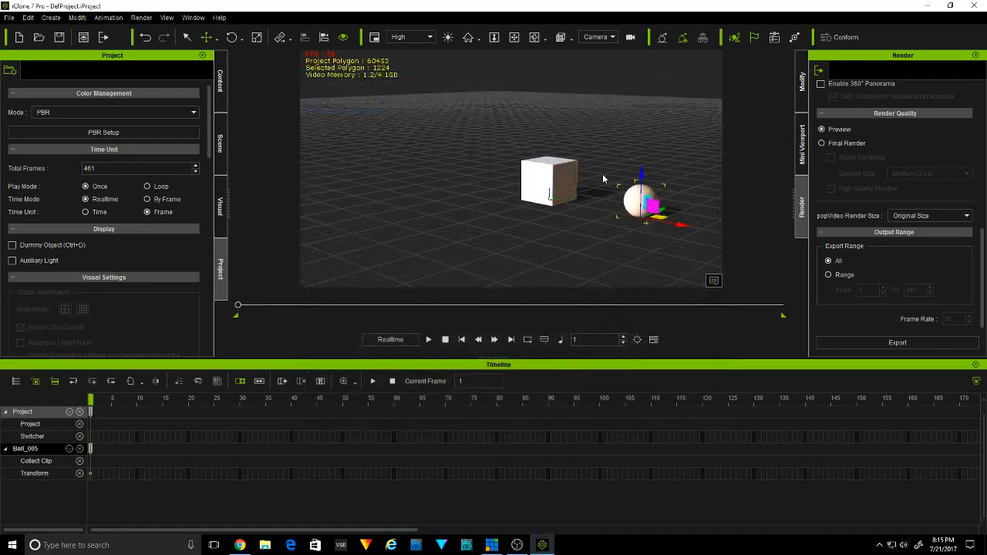
# - Hide the viewport grid and check a new preview render of the current frame at full screen
pyautogui.click(574, 125)
pyautogui.hotkey('ctrl', 'g')
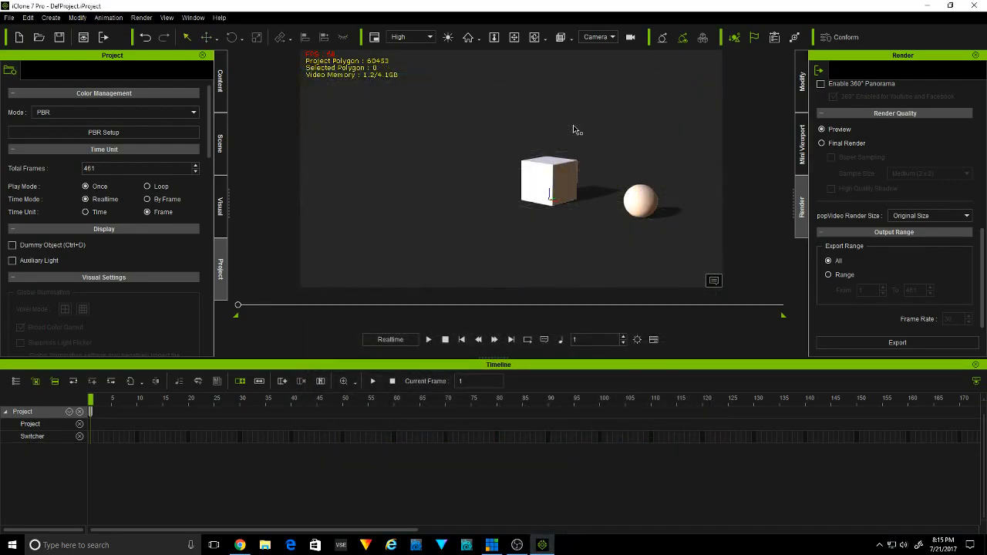
pyautogui.click(83, 37)
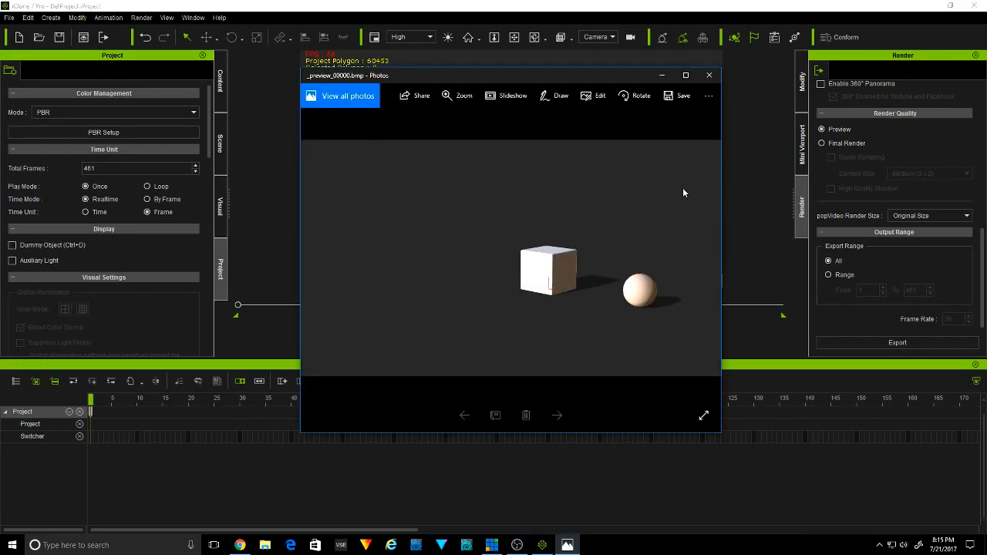
pyautogui.click(705, 416)
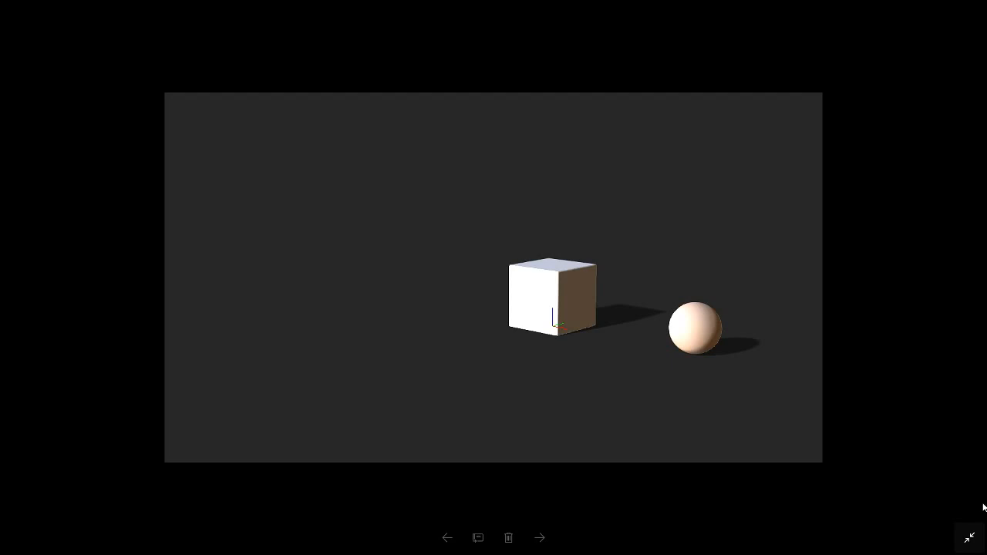
pyautogui.click(971, 540)
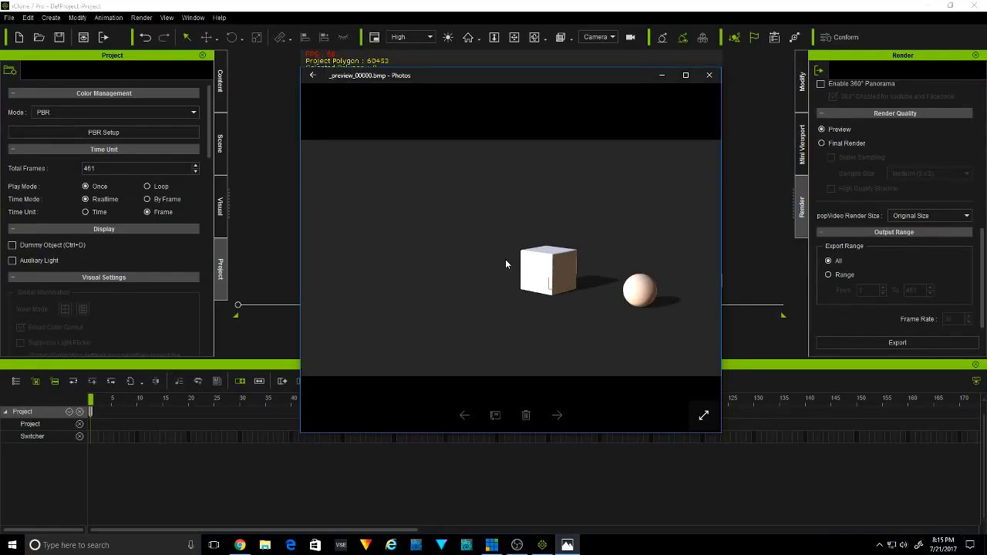
pyautogui.click(709, 75)
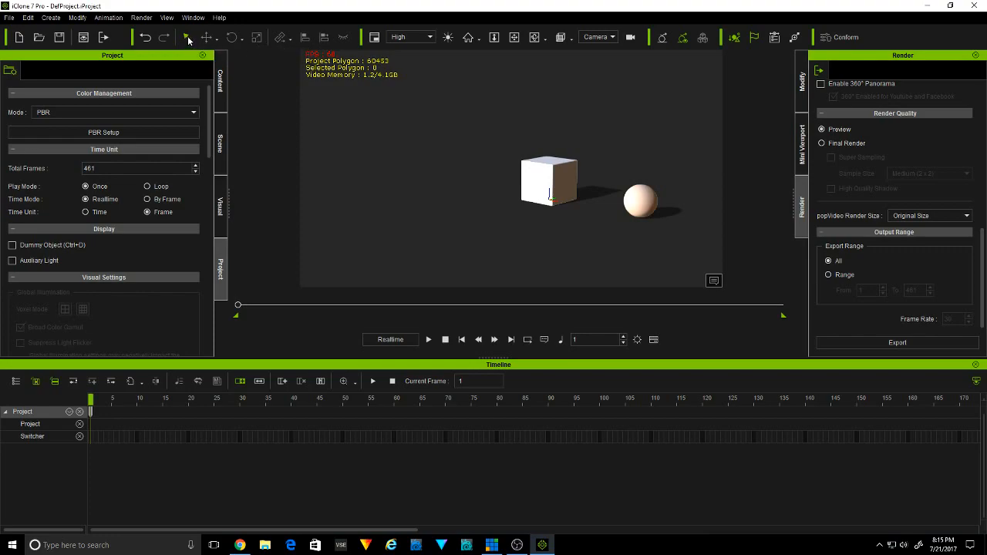
# - Select the box and move it along the X axis, farther away from the sphere
pyautogui.click(550, 188)
pyautogui.click(644, 210)
pyautogui.click(562, 187)
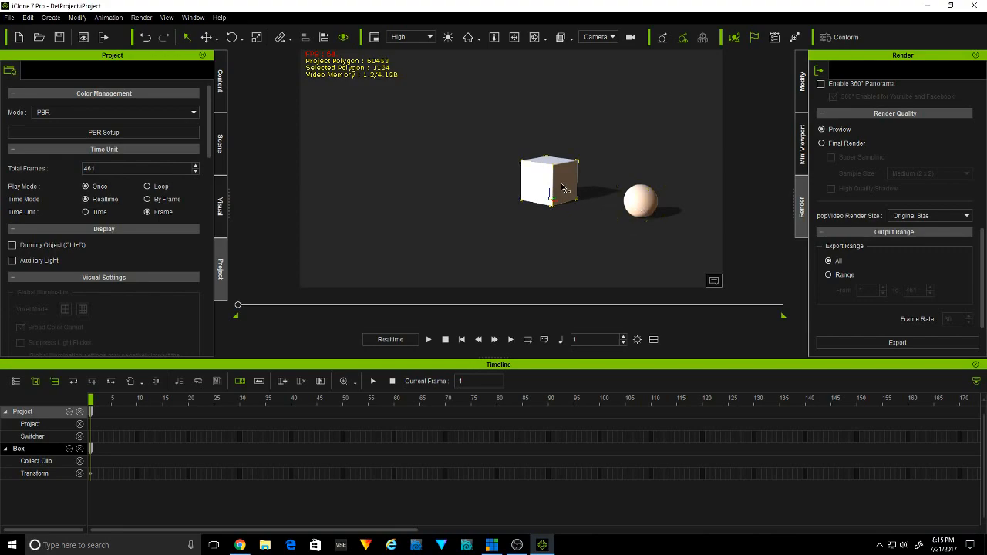
pyautogui.rightClick(562, 188)
pyautogui.press('Escape')
pyautogui.click(206, 37)
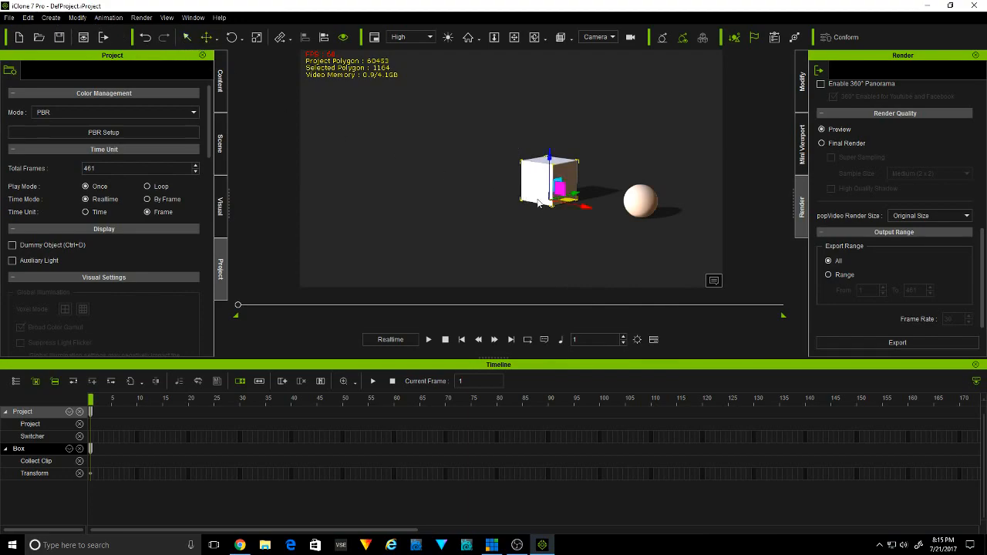
pyautogui.moveTo(592, 211); pyautogui.dragTo(517, 195)
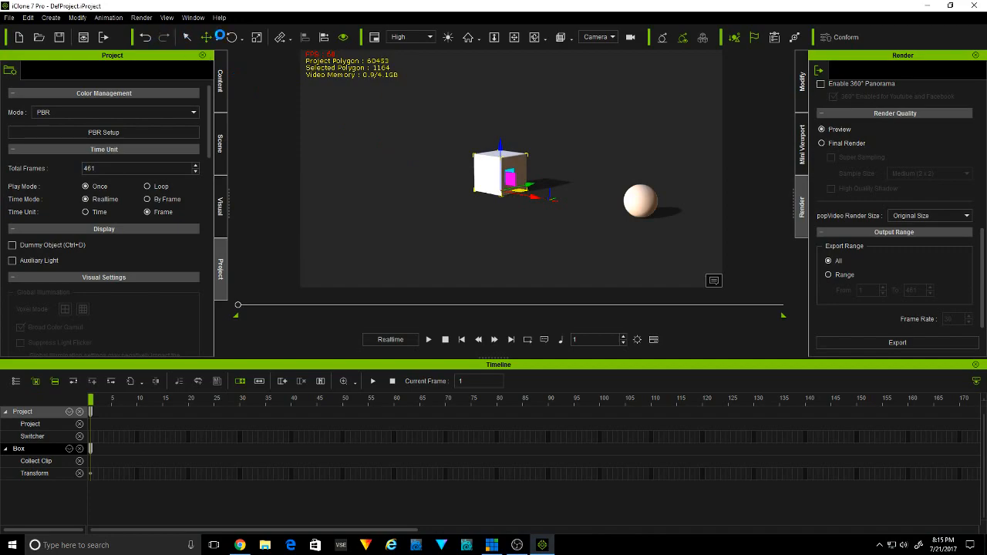
# - Try the Rotate tool on the box, and scale the box up uniformly
pyautogui.click(232, 37)
pyautogui.moveTo(484, 165)
pyautogui.mouseDown()
pyautogui.moveTo(476, 178)
pyautogui.moveTo(491, 169)
pyautogui.mouseUp()
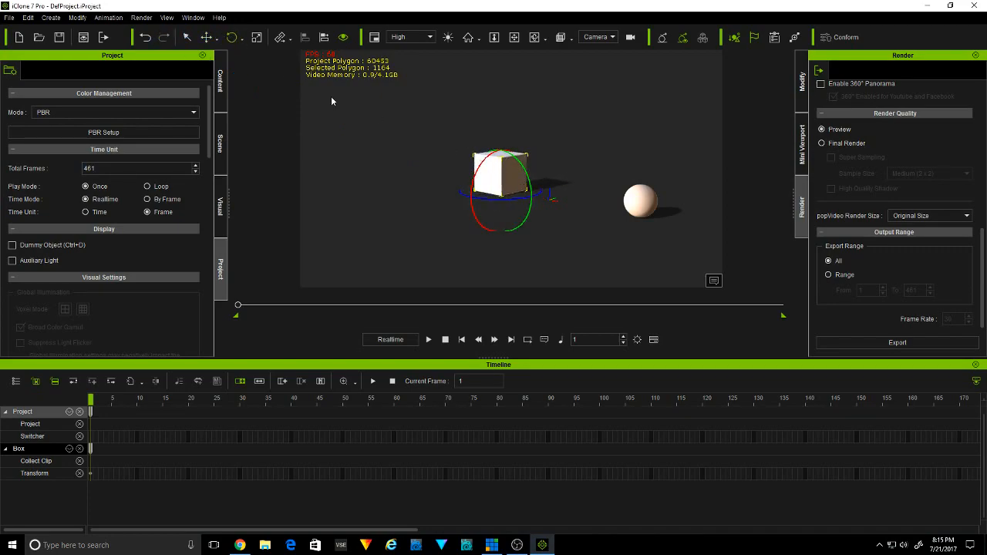
pyautogui.click(256, 37)
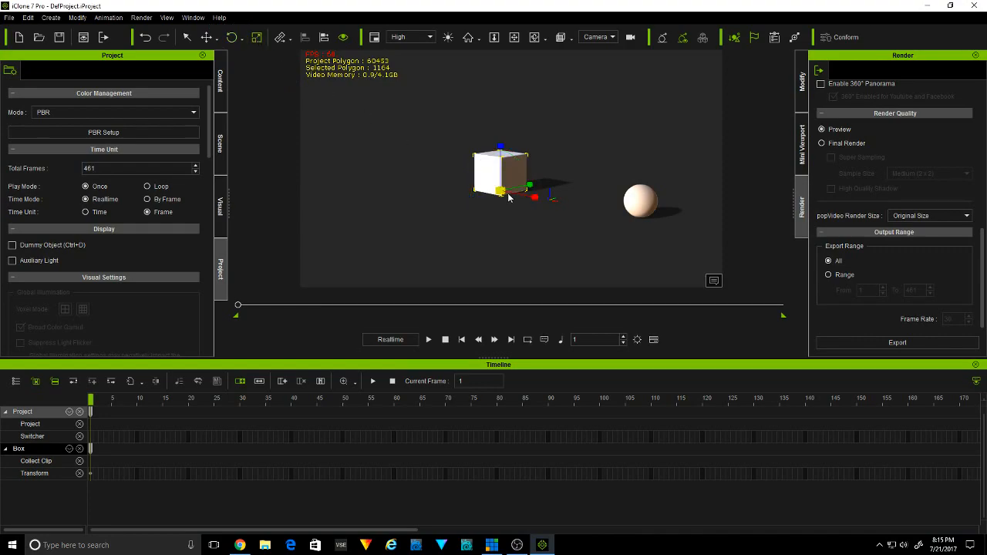
pyautogui.moveTo(503, 190); pyautogui.dragTo(527, 166)
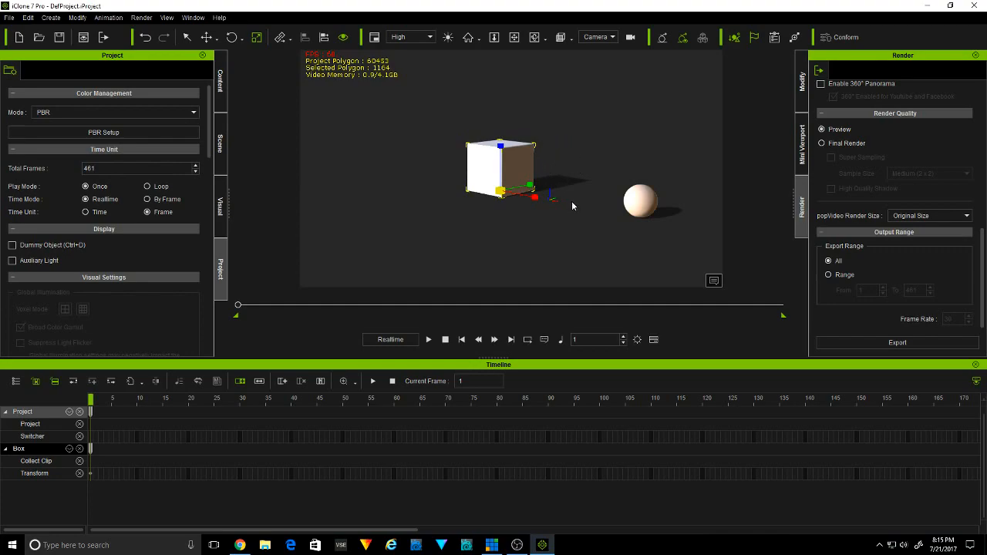
# - Cycle the box through the Move, Rotate and Scale tools and enlarge it uniformly once more
pyautogui.press('w')
pyautogui.press('e')
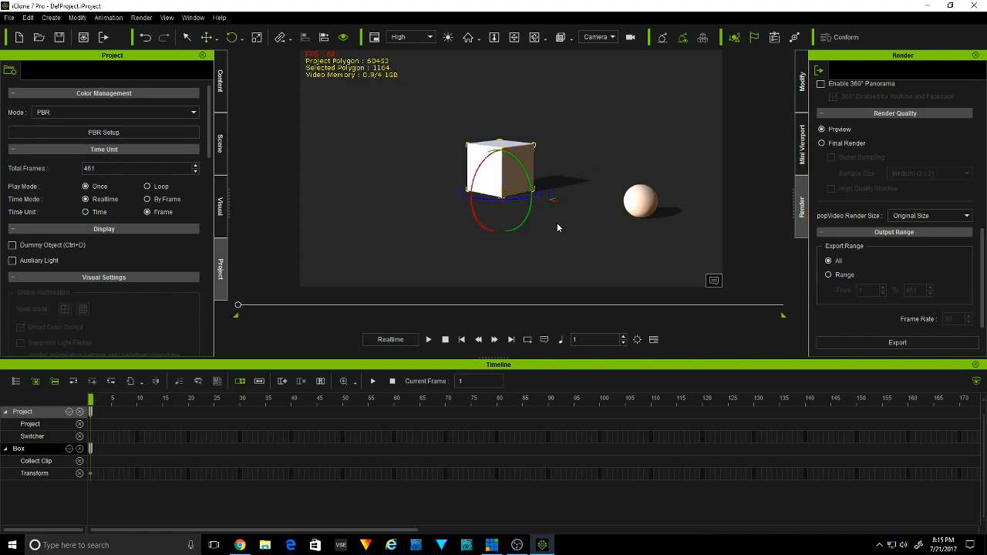
pyautogui.press('r')
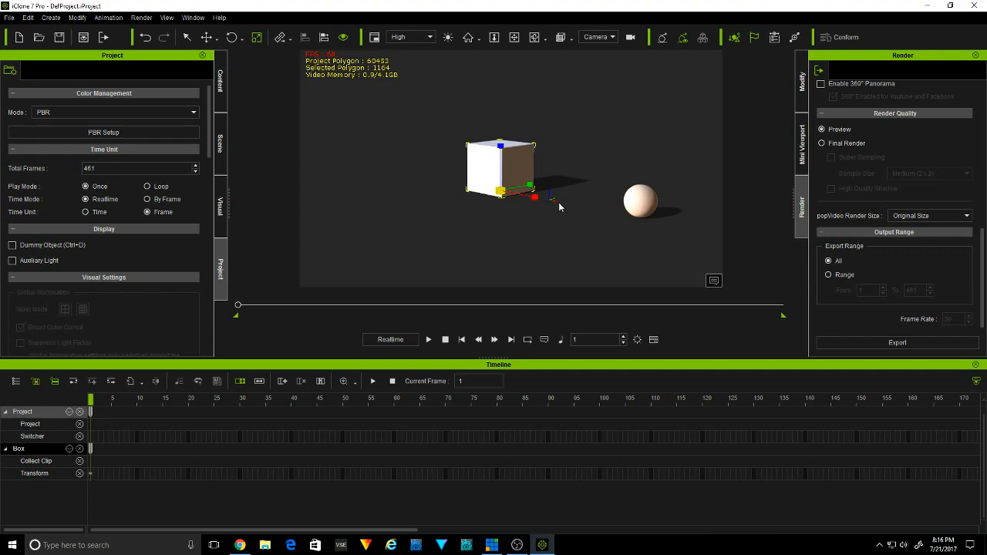
pyautogui.moveTo(501, 191); pyautogui.dragTo(556, 161)
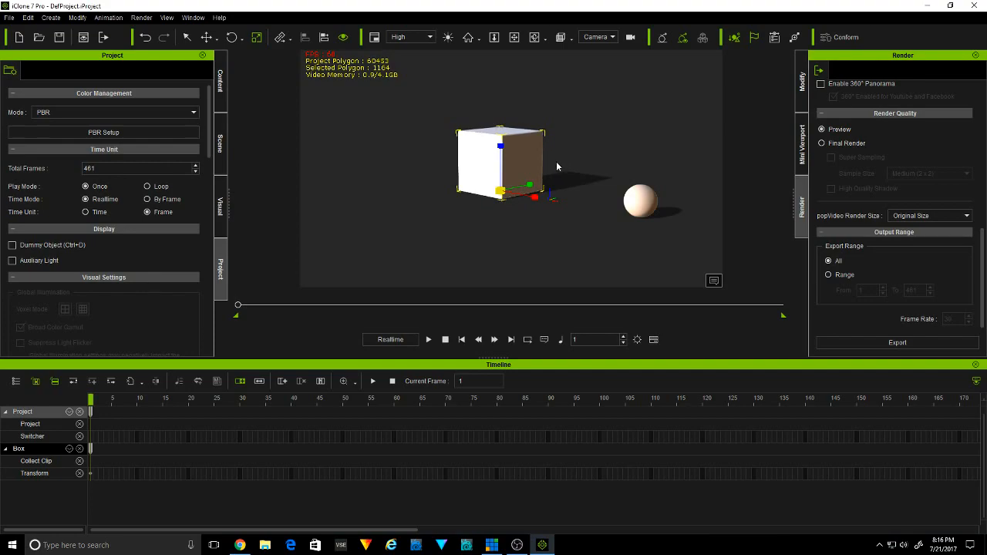
# - Link the box to the sphere and move the box slightly along the X axis, away from the sphere
pyautogui.click(279, 39)
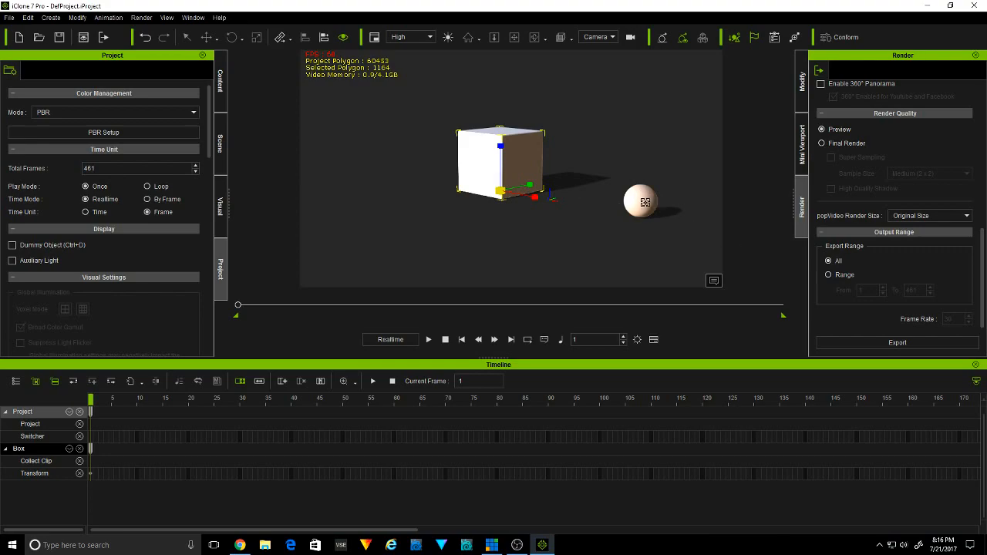
pyautogui.click(642, 199)
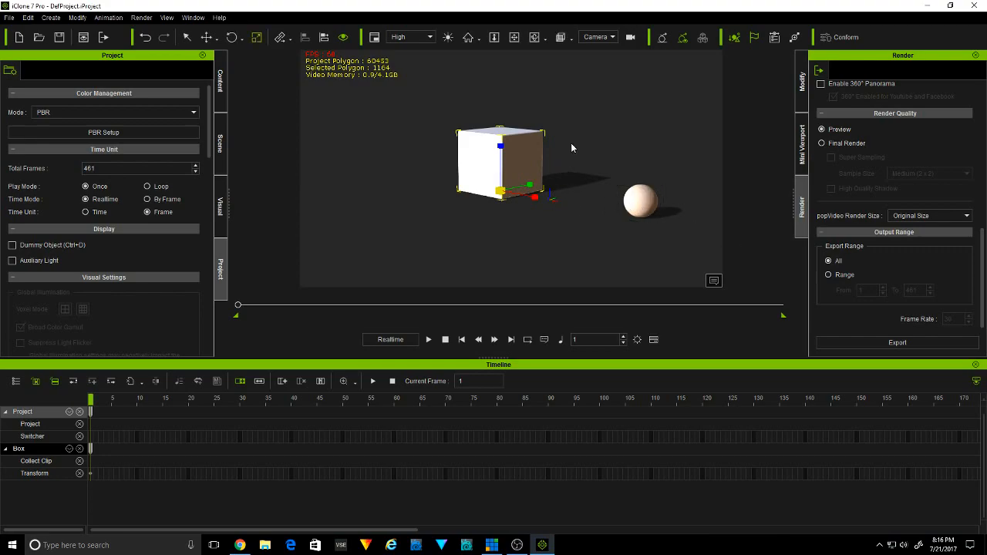
pyautogui.press('w')
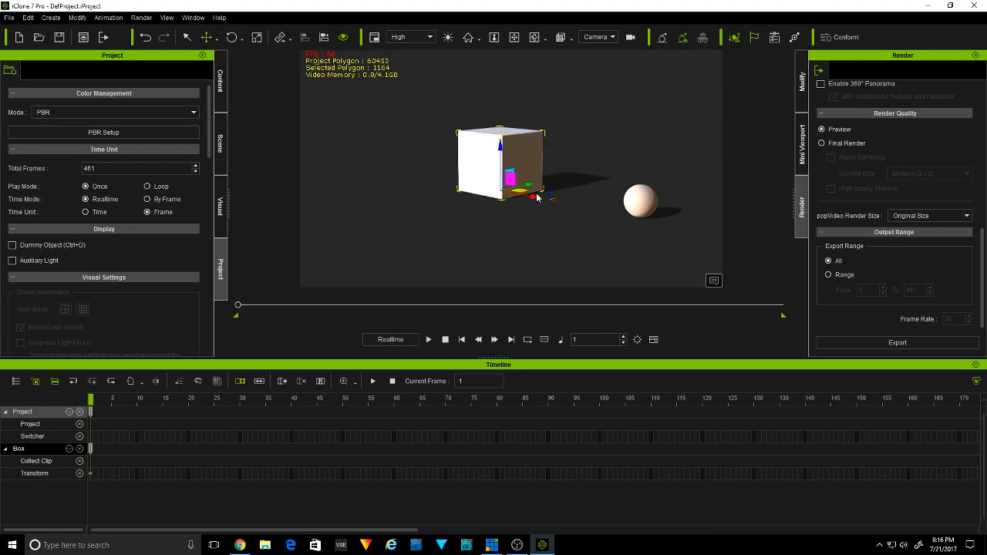
pyautogui.moveTo(537, 197)
pyautogui.mouseDown()
pyautogui.moveTo(486, 193)
pyautogui.moveTo(522, 192)
pyautogui.mouseUp()
# - Select the sphere and move it back and forth along the X axis together with its linked box
pyautogui.click(642, 204)
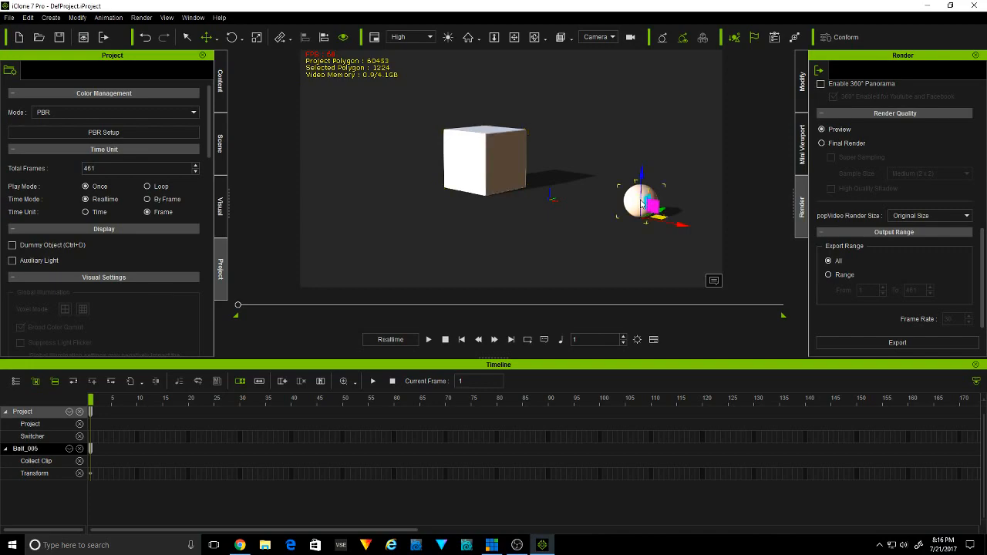
pyautogui.moveTo(686, 225); pyautogui.dragTo(563, 204)
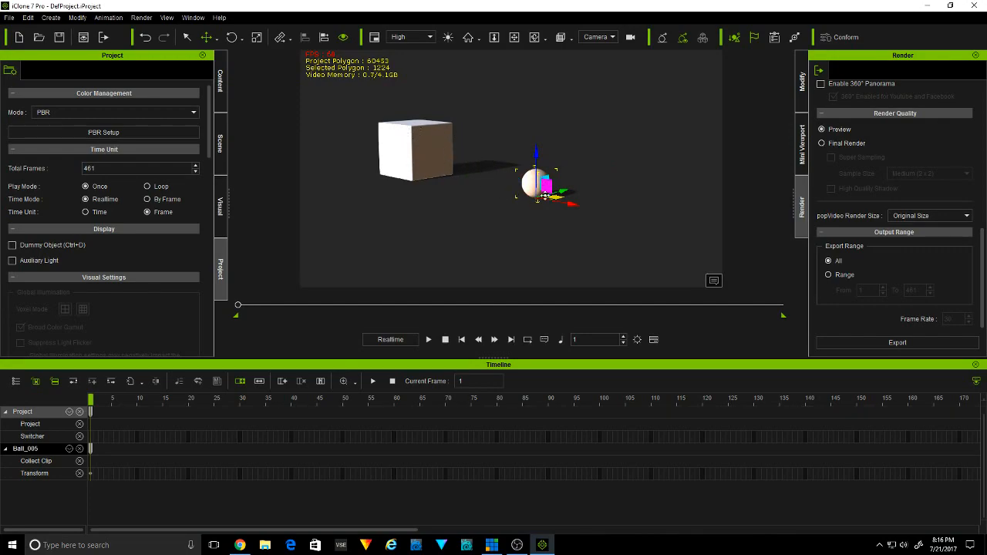
pyautogui.moveTo(571, 205)
pyautogui.mouseDown()
pyautogui.moveTo(632, 216)
pyautogui.moveTo(586, 207)
pyautogui.mouseUp()
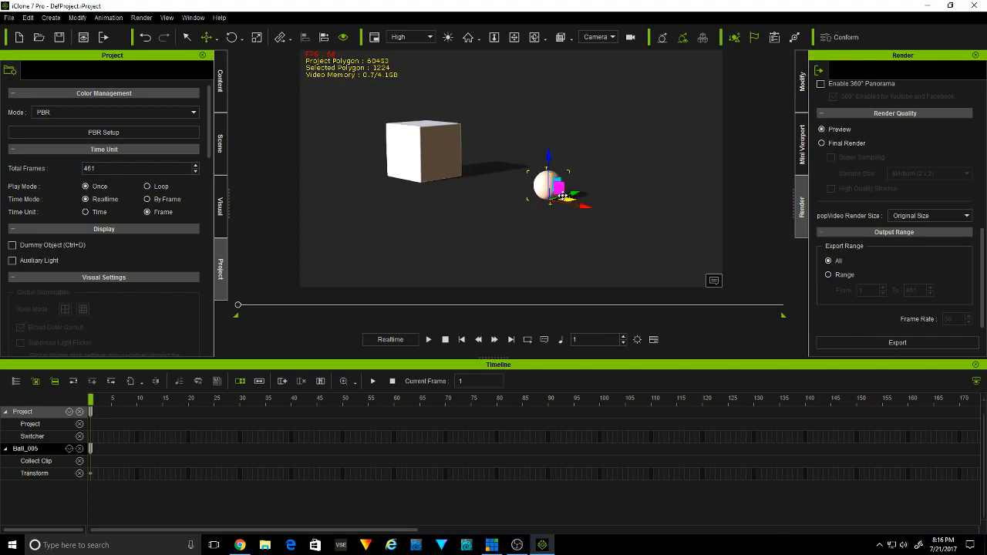
# - Scale the sphere up uniformly and clear the selection
pyautogui.press('r')
pyautogui.moveTo(561, 198); pyautogui.dragTo(610, 144)
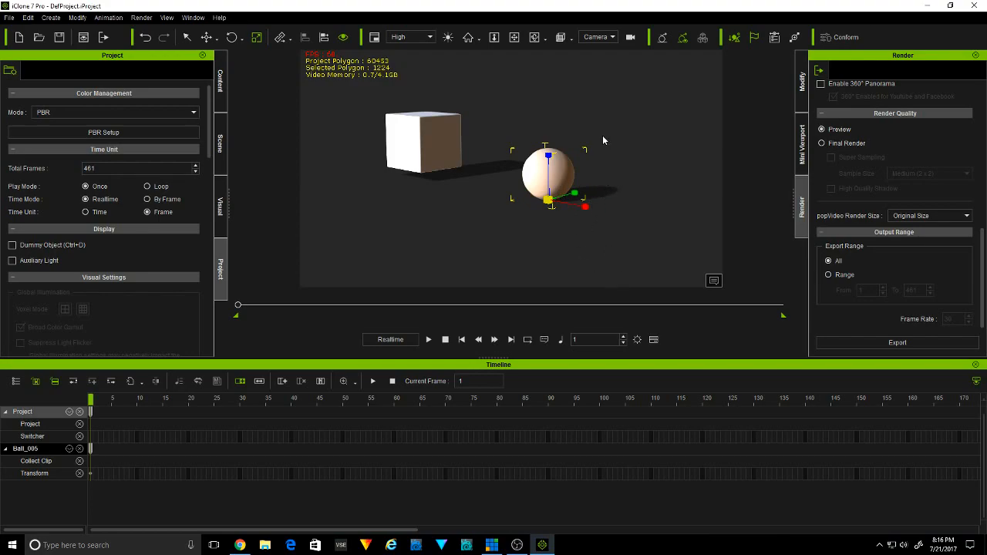
pyautogui.click(583, 123)
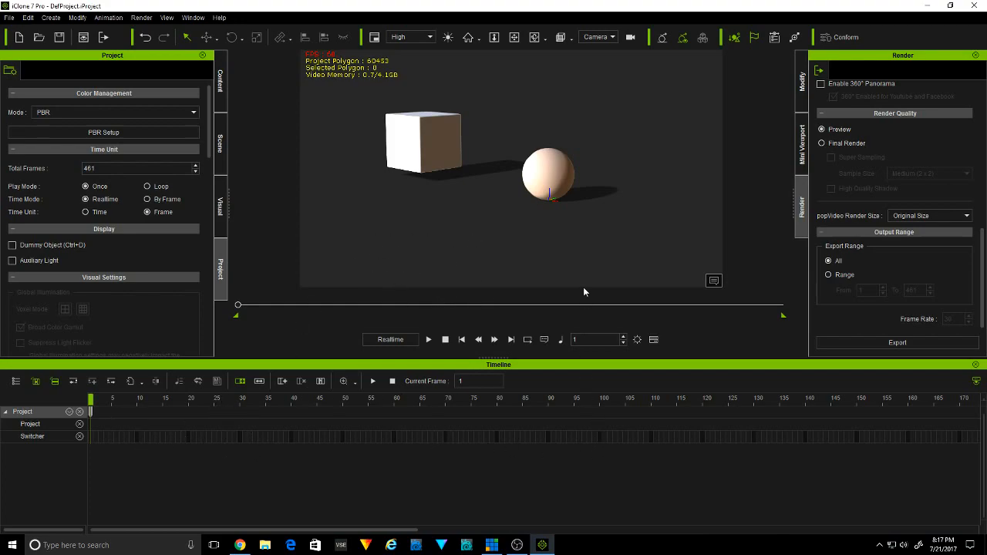
pyautogui.click(559, 181)
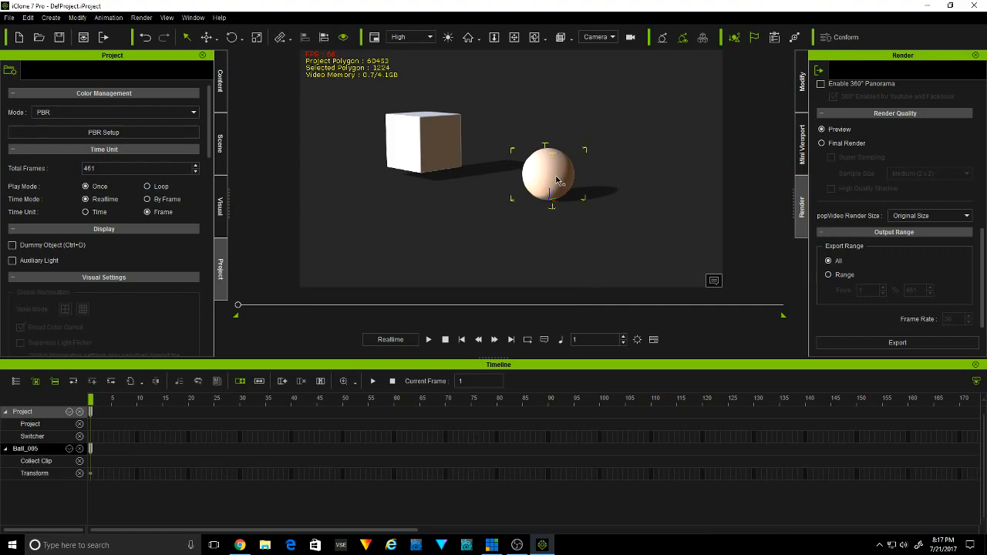
pyautogui.rightClick(556, 180)
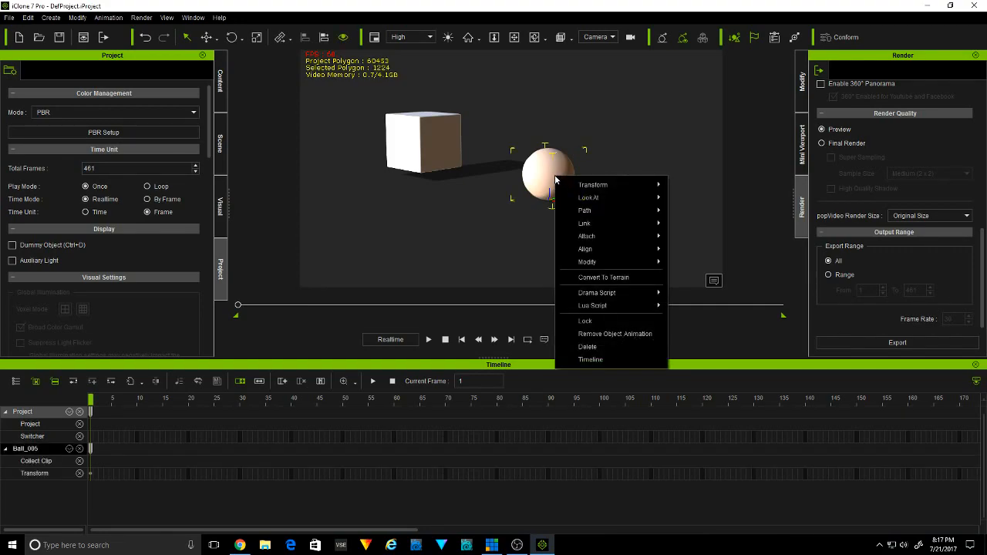
pyautogui.moveTo(633, 225)
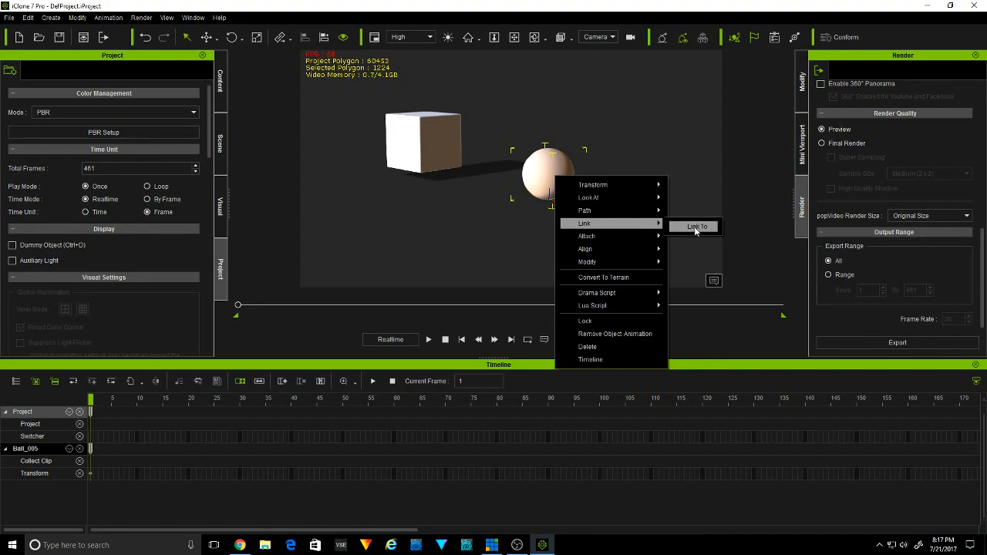
pyautogui.click(691, 227)
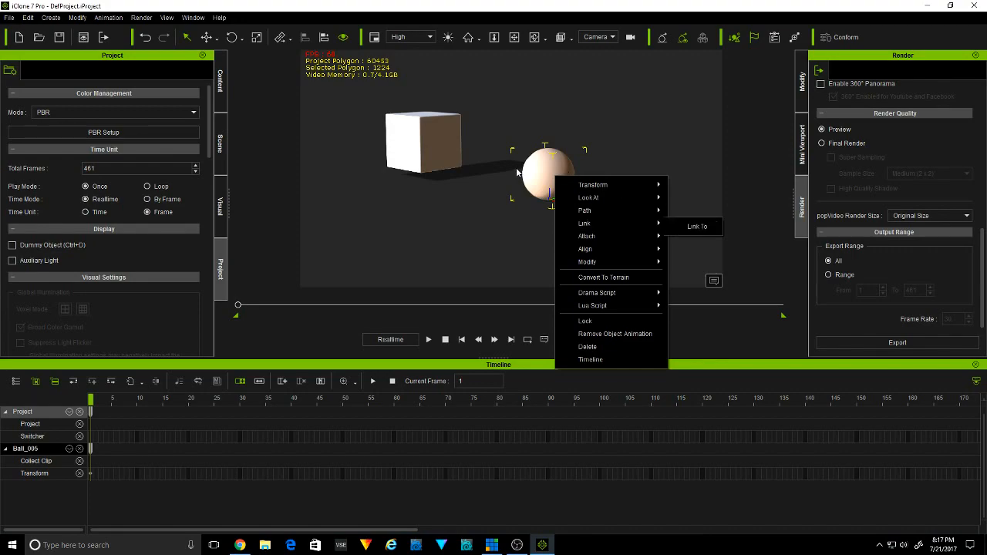
pyautogui.click(423, 153)
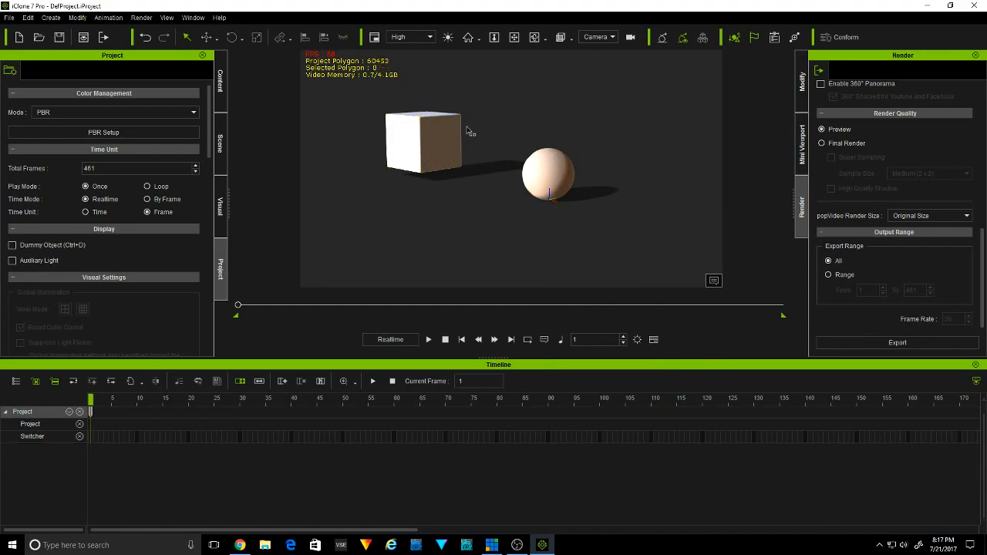
# - Unlink the box from the sphere and check the link options available for the box
pyautogui.rightClick(435, 145)
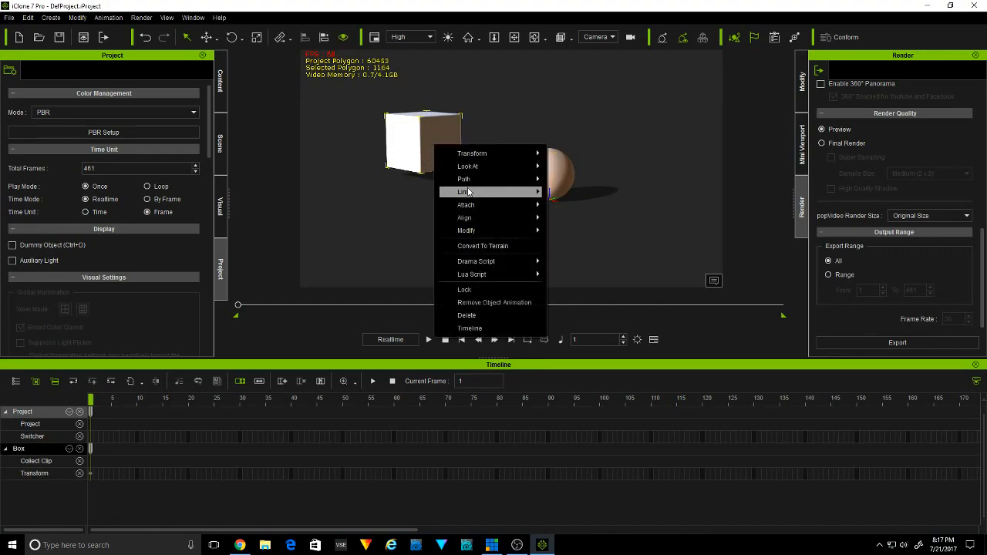
pyautogui.moveTo(479, 192)
pyautogui.click(577, 208)
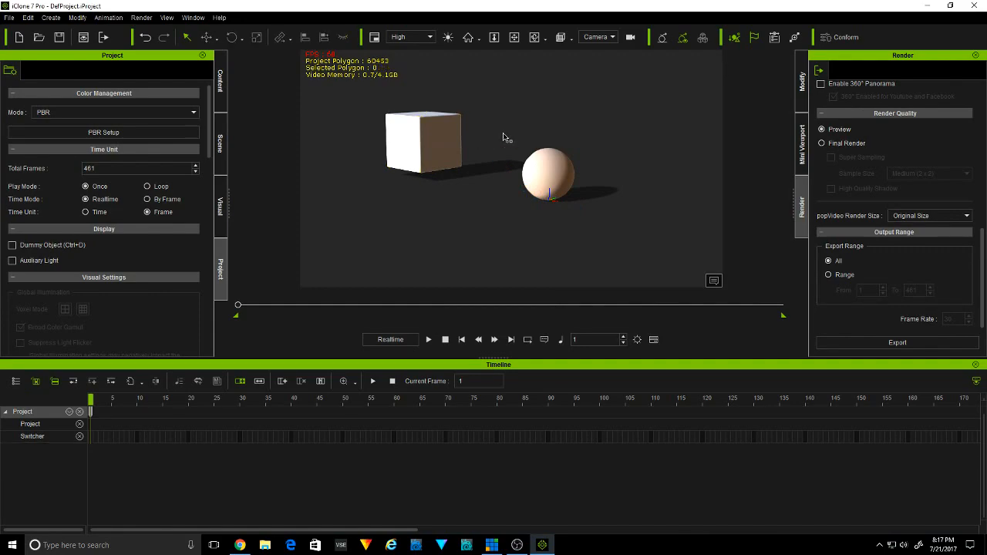
pyautogui.click(438, 147)
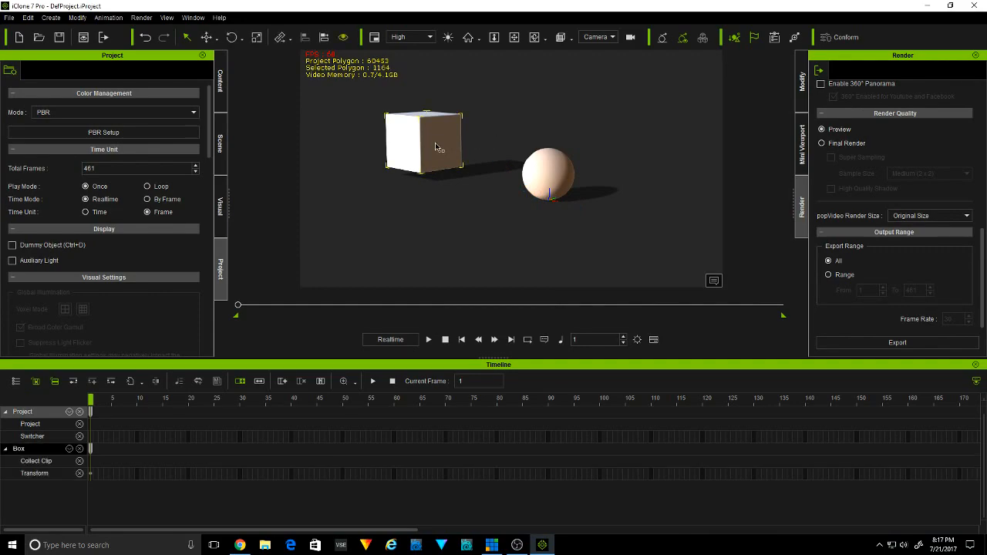
pyautogui.click(291, 41)
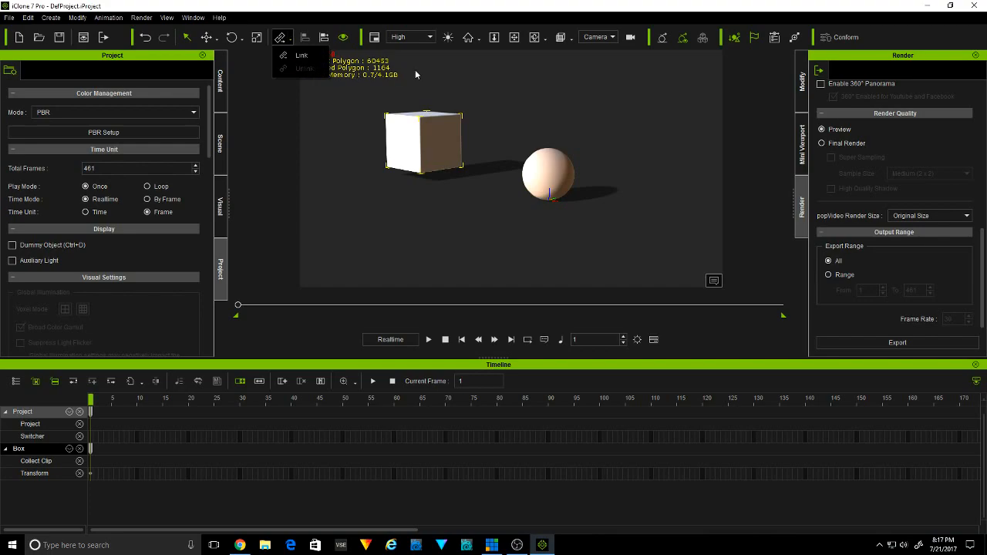
pyautogui.click(473, 72)
# - Move the sphere slightly along the X axis, and along the Y axis until it stands in front of the box
pyautogui.click(548, 191)
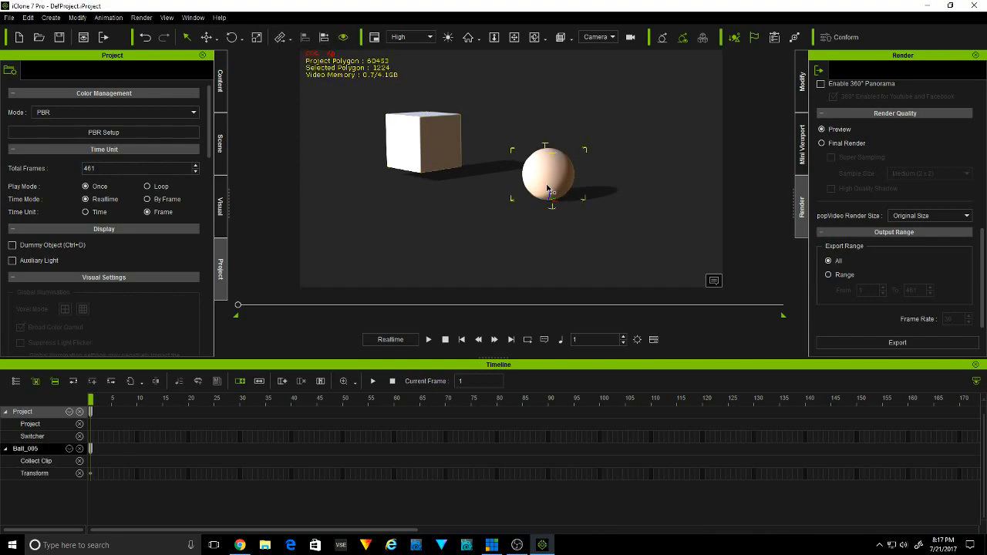
pyautogui.press('w')
pyautogui.moveTo(588, 207); pyautogui.dragTo(593, 207)
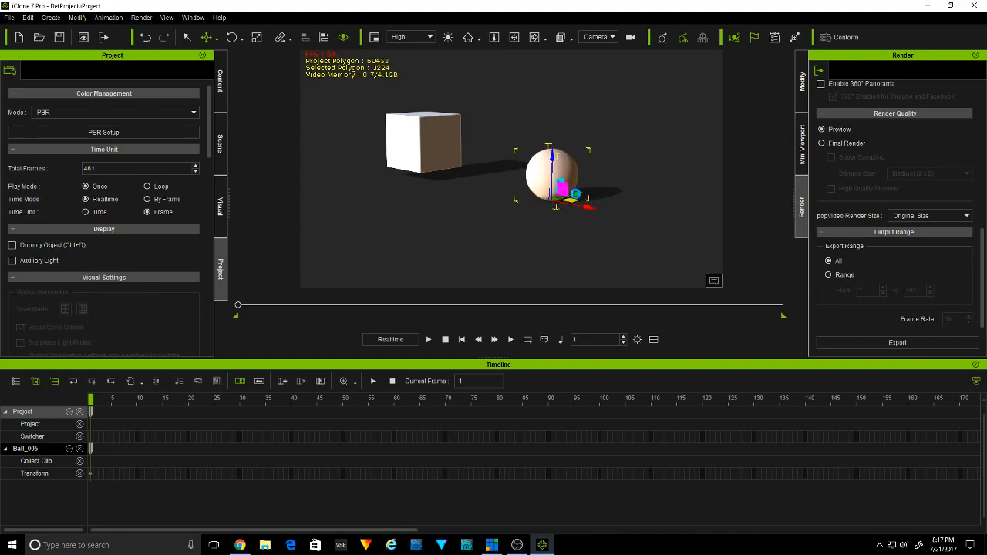
pyautogui.click(583, 197)
pyautogui.click(554, 182)
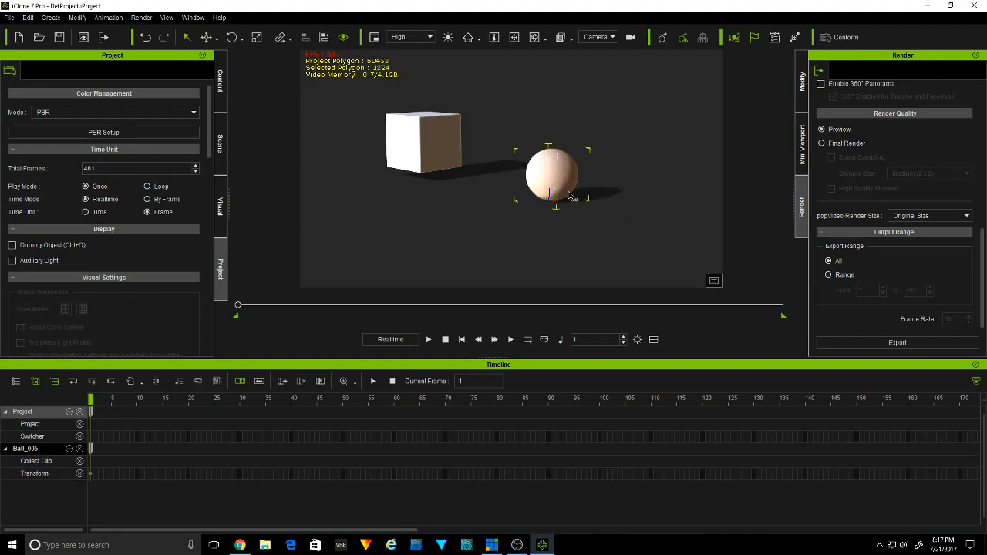
pyautogui.press('w')
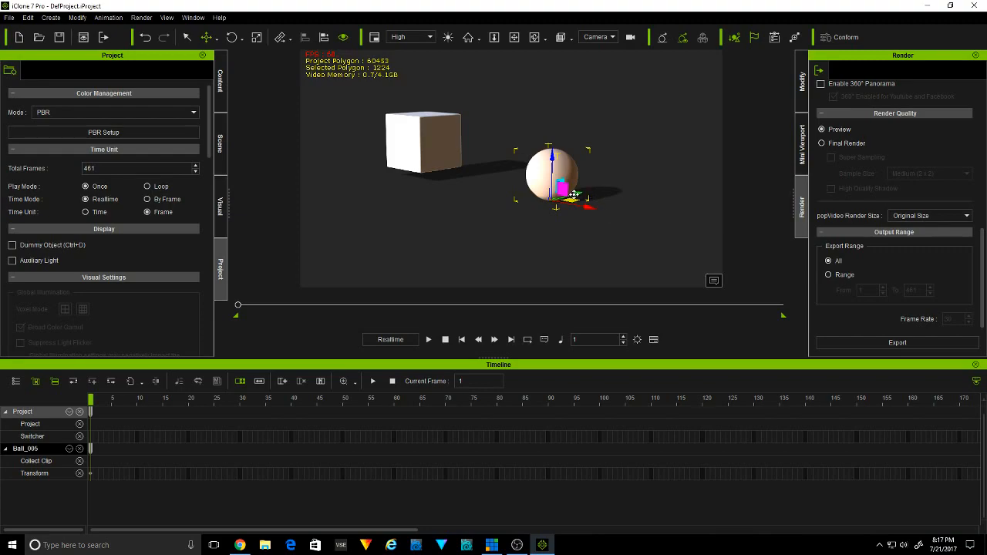
pyautogui.moveTo(575, 195); pyautogui.dragTo(477, 222)
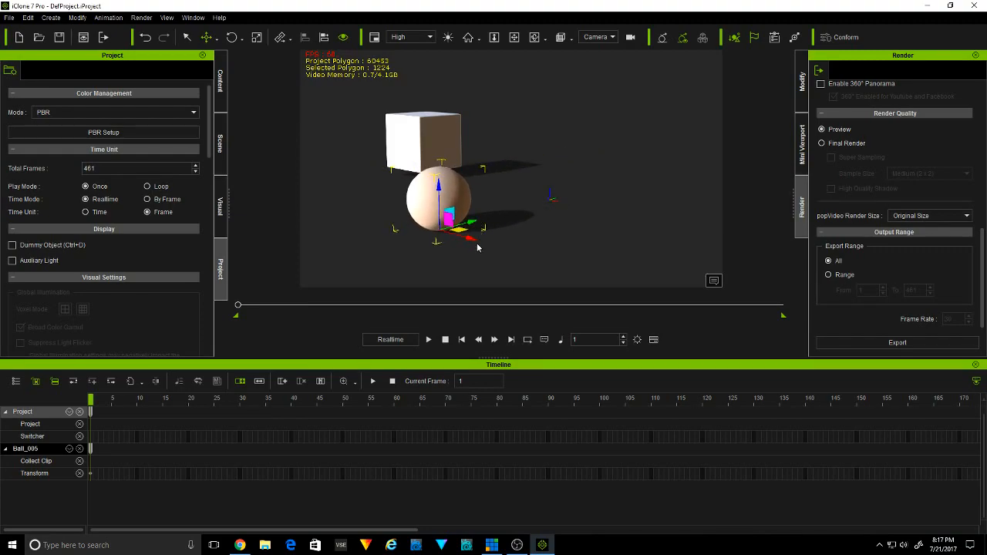
# - Move the sphere along the X axis past the box to its opposite side
pyautogui.click(474, 241)
pyautogui.click(444, 208)
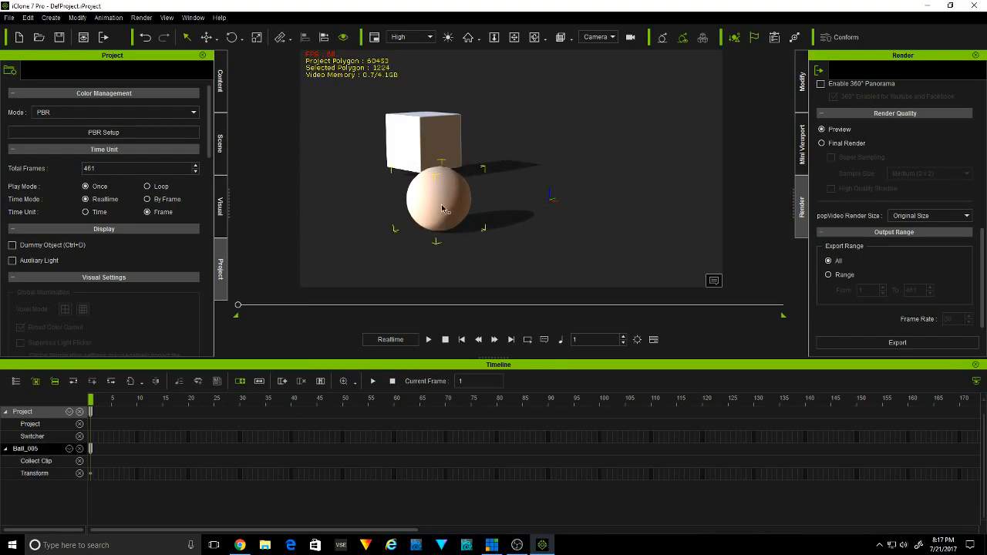
pyautogui.press('w')
pyautogui.moveTo(475, 240); pyautogui.dragTo(359, 183)
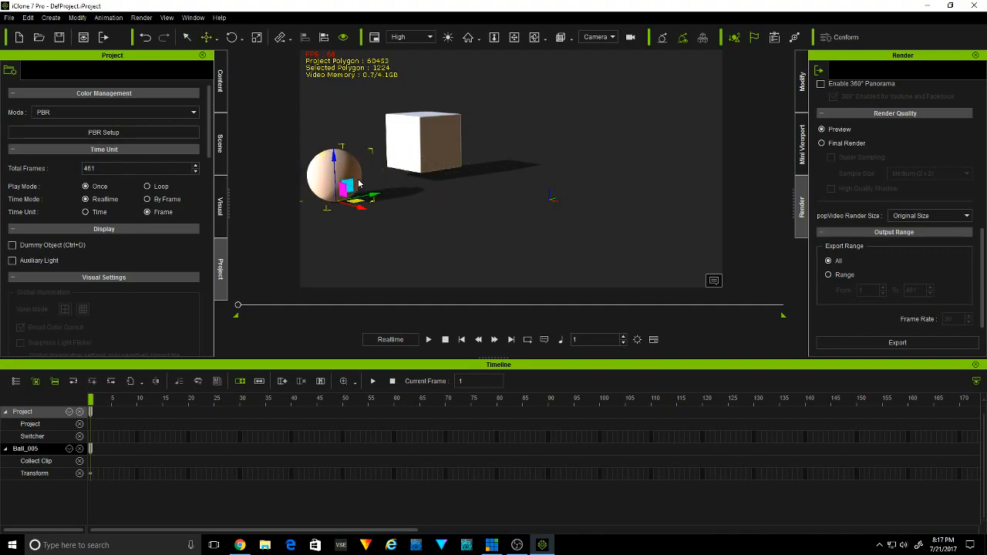
# - Switch the viewport to the Preview camera and clear the selection
pyautogui.moveTo(237, 306); pyautogui.dragTo(213, 303)
pyautogui.click(611, 38)
pyautogui.click(606, 46)
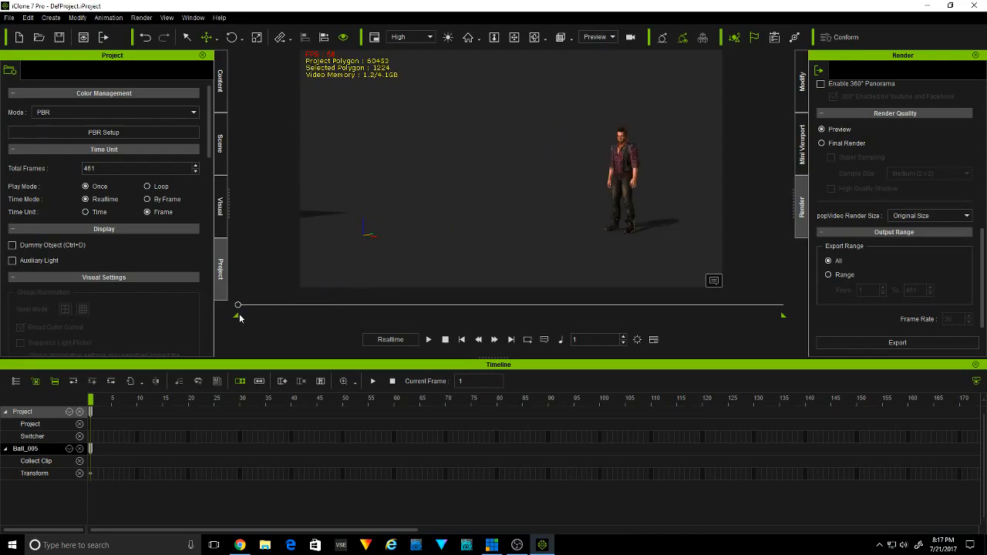
pyautogui.click(433, 137)
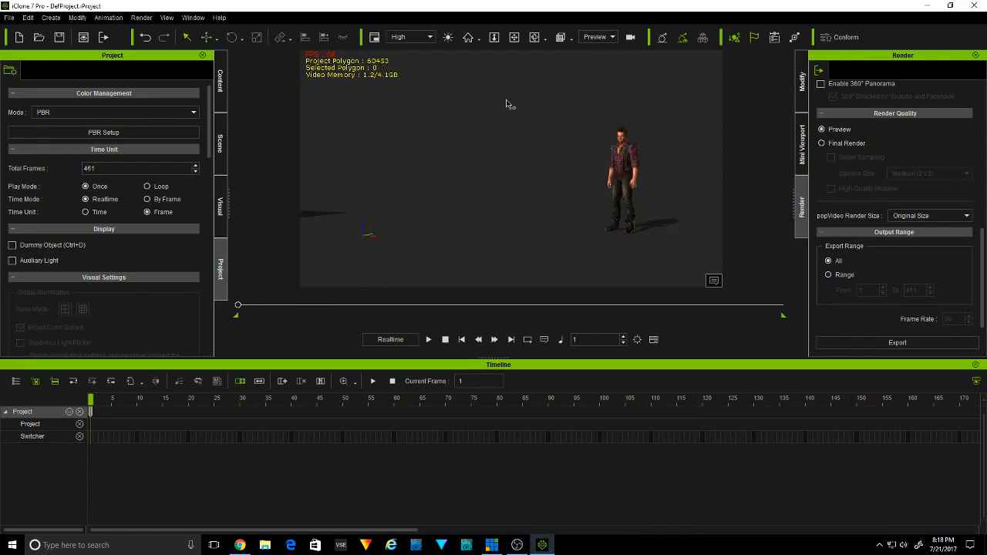
# - Pan, orbit and zoom out the Preview camera until the sphere and the box are both fully framed
pyautogui.click(513, 37)
pyautogui.moveTo(474, 99); pyautogui.dragTo(716, 106)
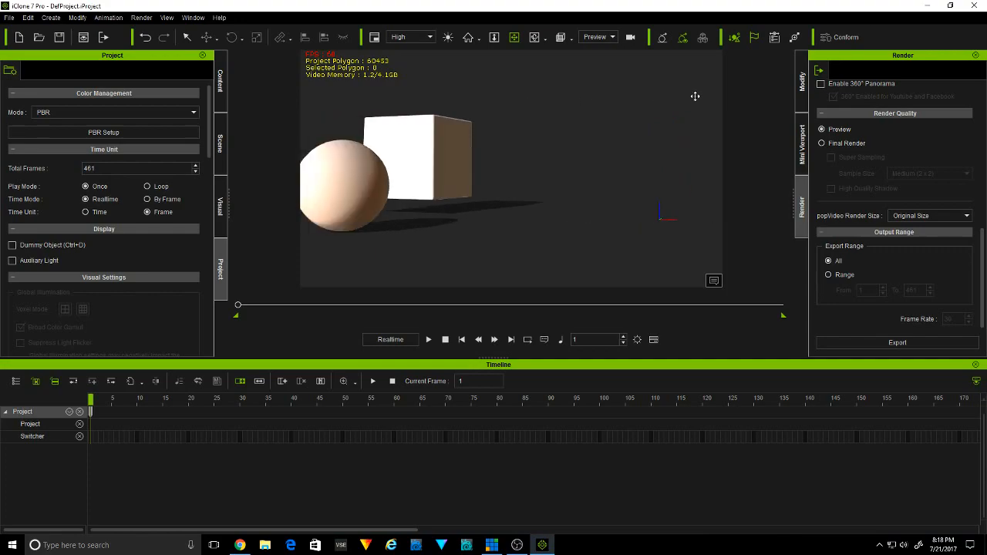
pyautogui.click(536, 39)
pyautogui.moveTo(589, 111); pyautogui.dragTo(485, 204)
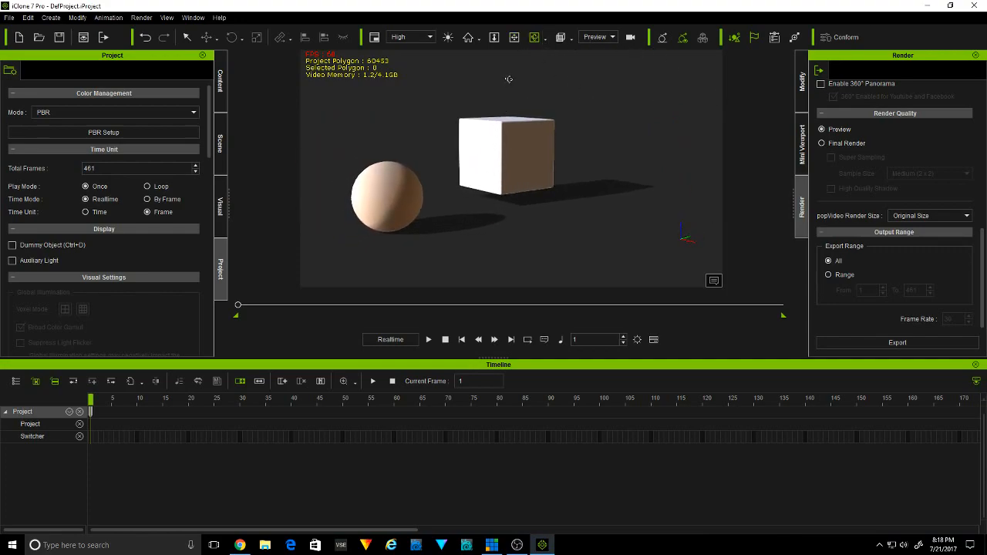
pyautogui.click(516, 39)
pyautogui.scroll(-2, 530, 131)
pyautogui.scroll(-2, 530, 132)
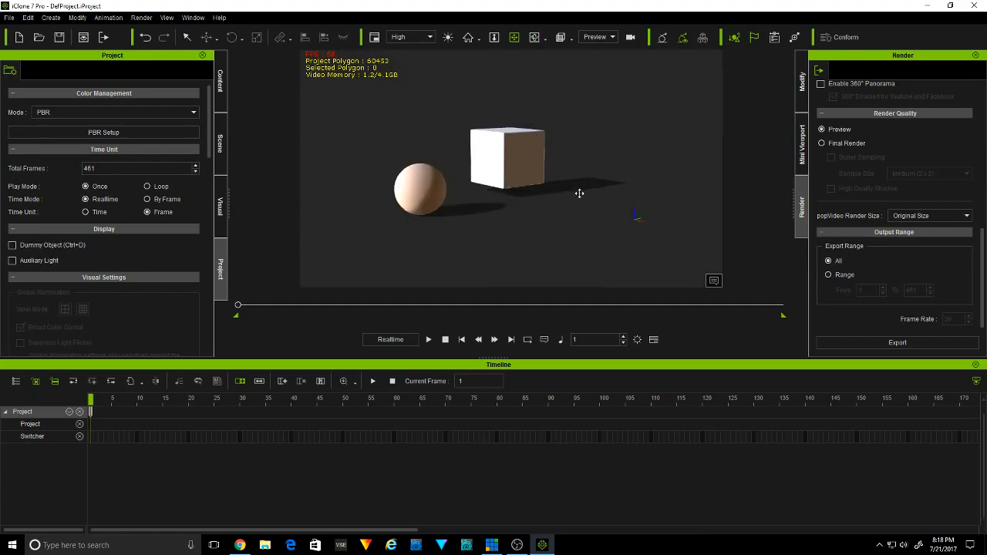
# - Orbit and pan the Preview camera to examine the sphere and the box from slightly different angles
pyautogui.moveTo(490, 204); pyautogui.dragTo(463, 152)
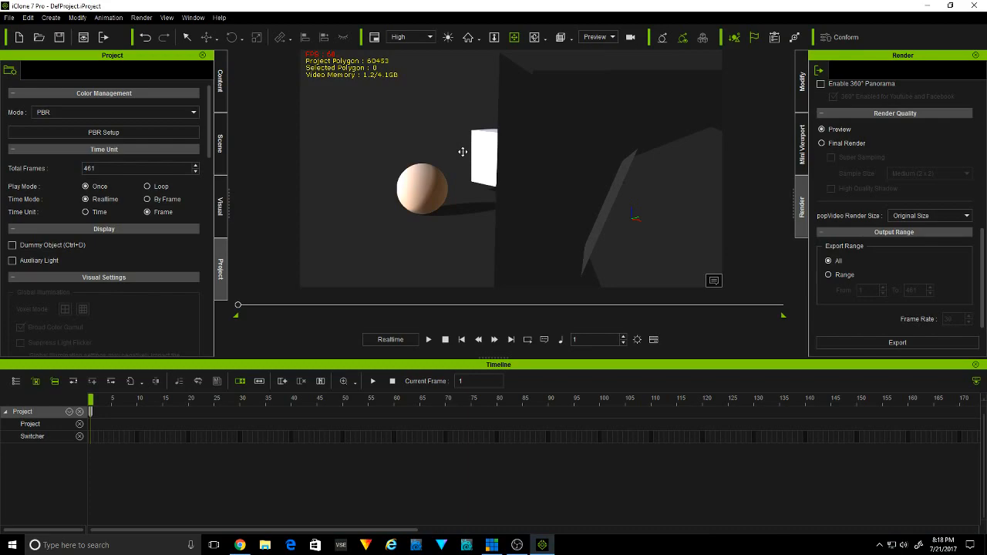
pyautogui.scroll(1, 463, 152)
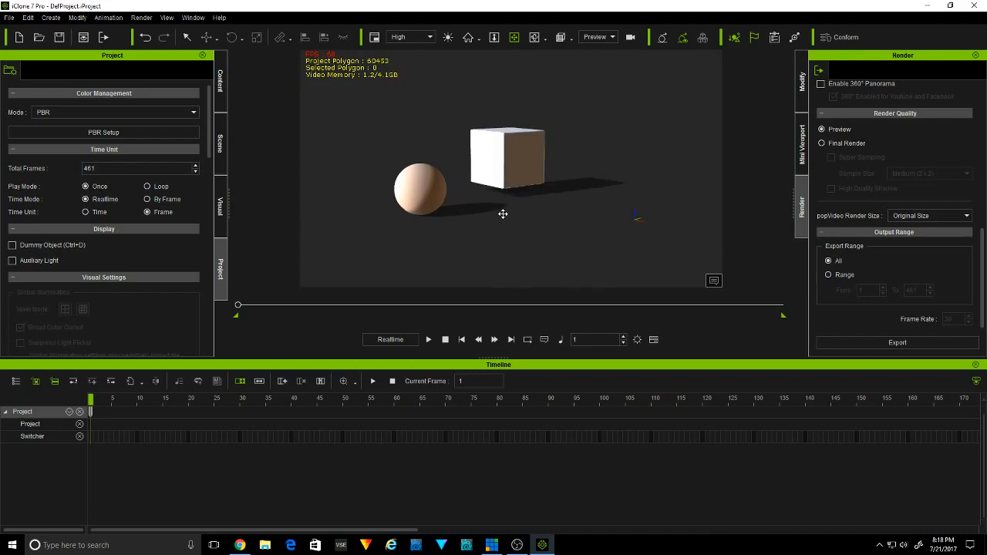
pyautogui.moveTo(503, 214); pyautogui.dragTo(518, 209)
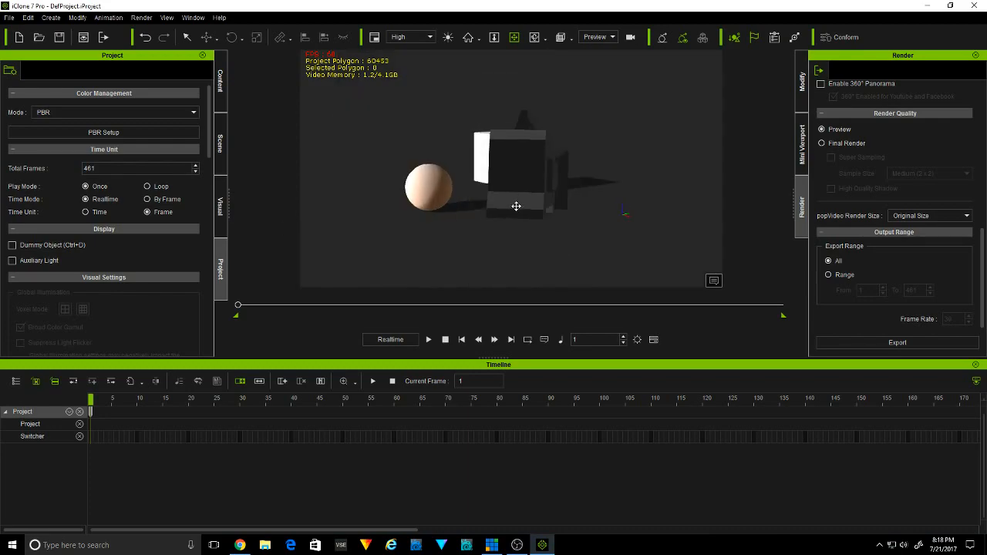
pyautogui.click(534, 37)
pyautogui.moveTo(540, 163); pyautogui.dragTo(571, 164)
pyautogui.click(515, 37)
pyautogui.moveTo(646, 137); pyautogui.dragTo(604, 128)
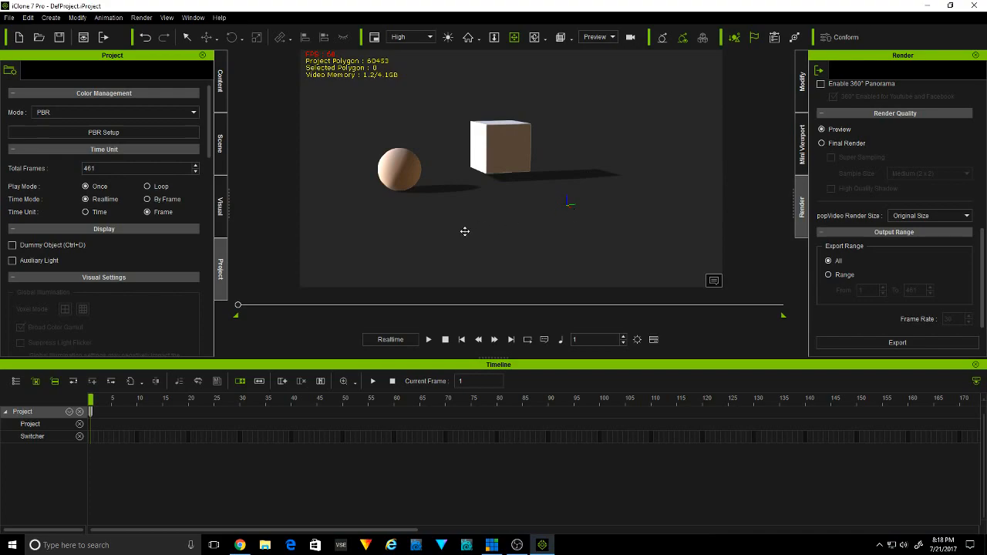
# - Animate the sphere by moving it along the X axis well past the box at frame 271, and return to frame 1
pyautogui.click(412, 171)
pyautogui.press('w')
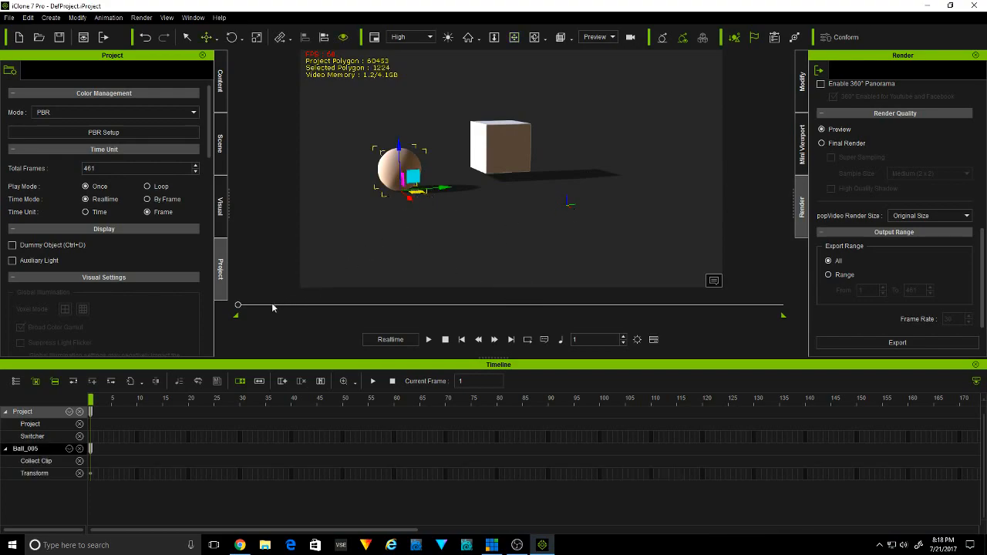
pyautogui.moveTo(244, 309); pyautogui.dragTo(562, 341)
pyautogui.moveTo(414, 199); pyautogui.dragTo(728, 231)
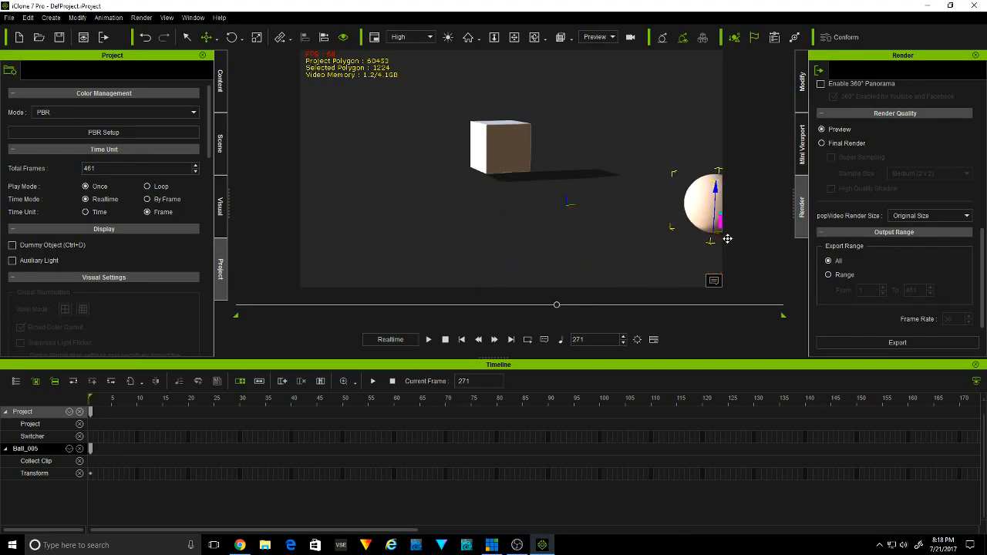
pyautogui.moveTo(558, 306); pyautogui.dragTo(220, 317)
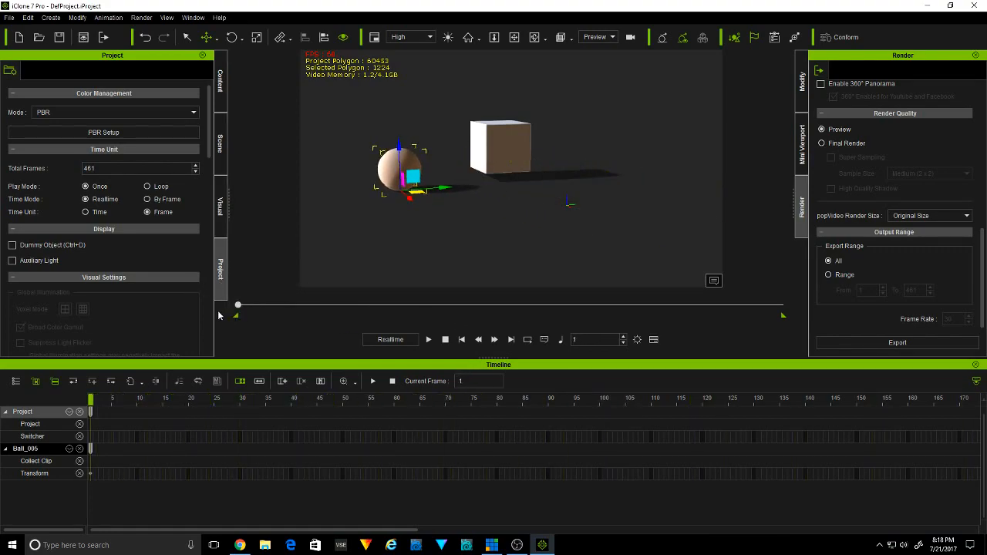
# - Move the box along the X axis at frame 1, and link it to the sphere at frame 114
pyautogui.click(494, 144)
pyautogui.moveTo(521, 171); pyautogui.dragTo(580, 187)
pyautogui.moveTo(238, 305); pyautogui.dragTo(371, 337)
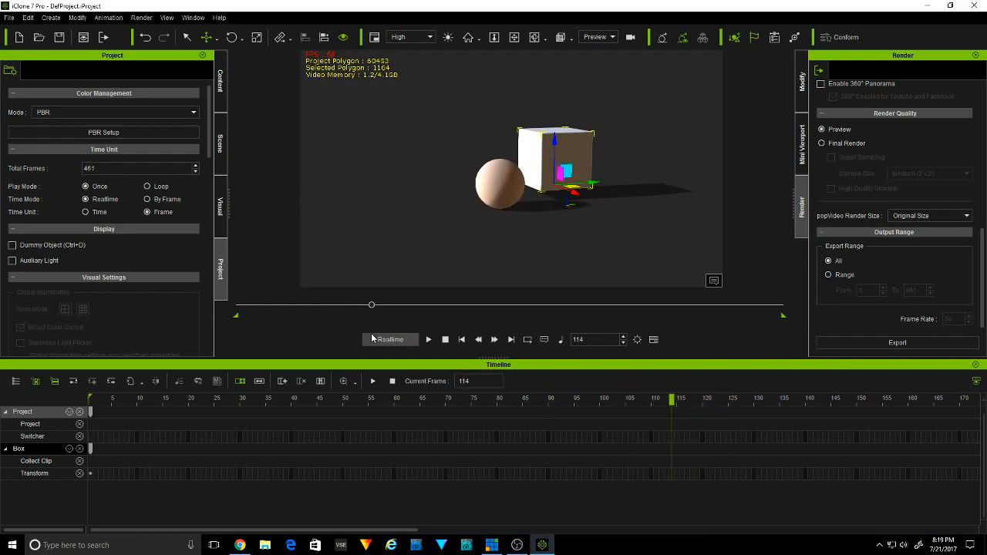
pyautogui.rightClick(562, 152)
pyautogui.moveTo(643, 201)
pyautogui.click(703, 199)
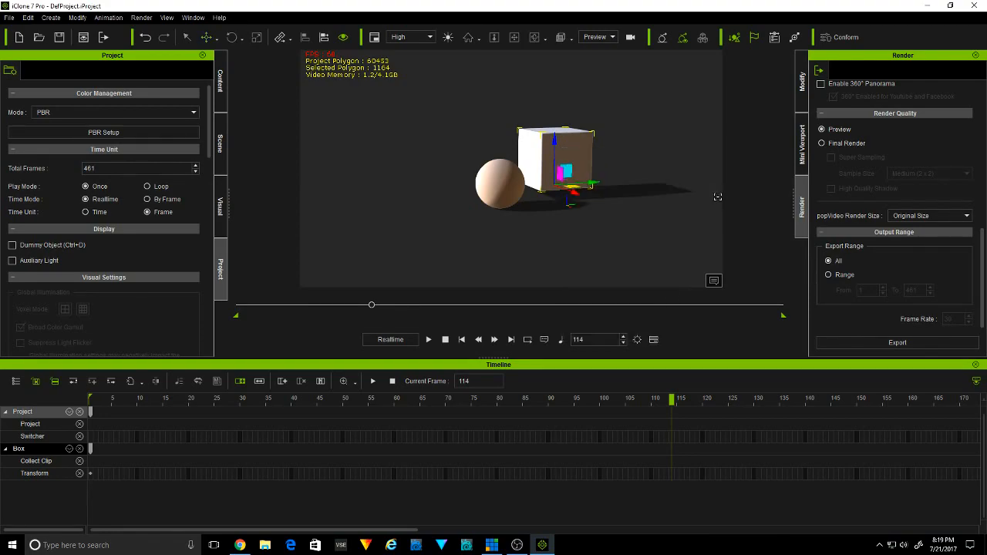
pyautogui.click(500, 187)
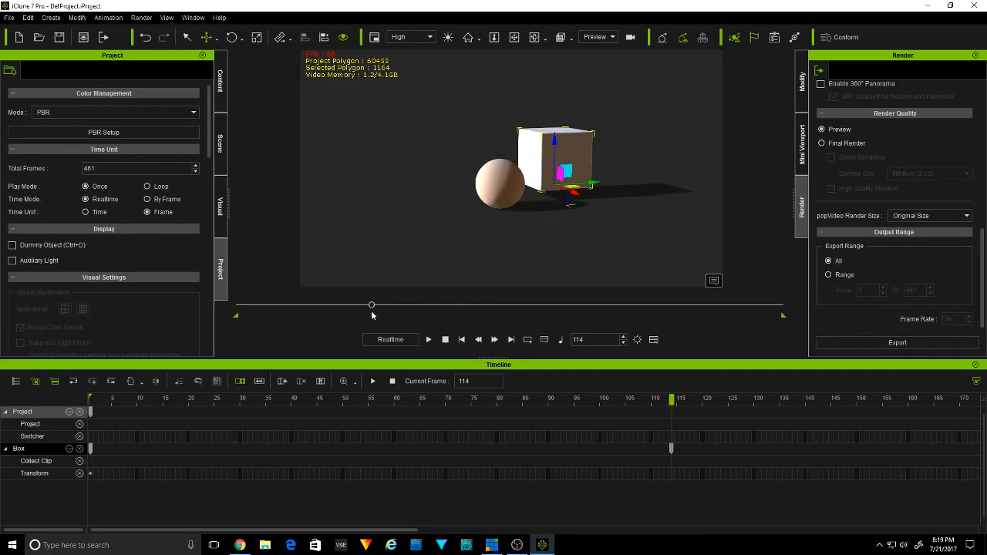
# - Unlink the box from the sphere at frame 186, and return to frame 1
pyautogui.moveTo(371, 307); pyautogui.dragTo(459, 321)
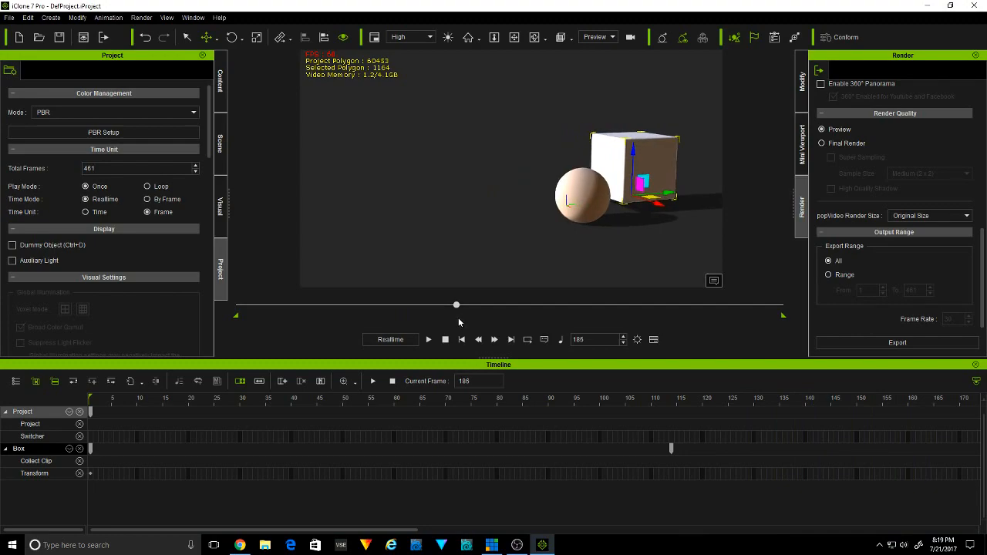
pyautogui.rightClick(641, 165)
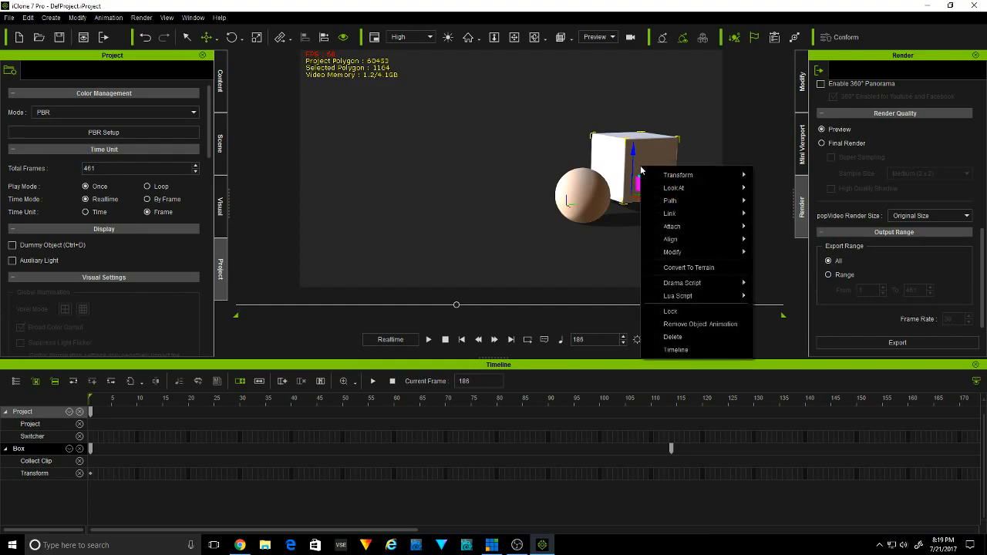
pyautogui.moveTo(680, 217)
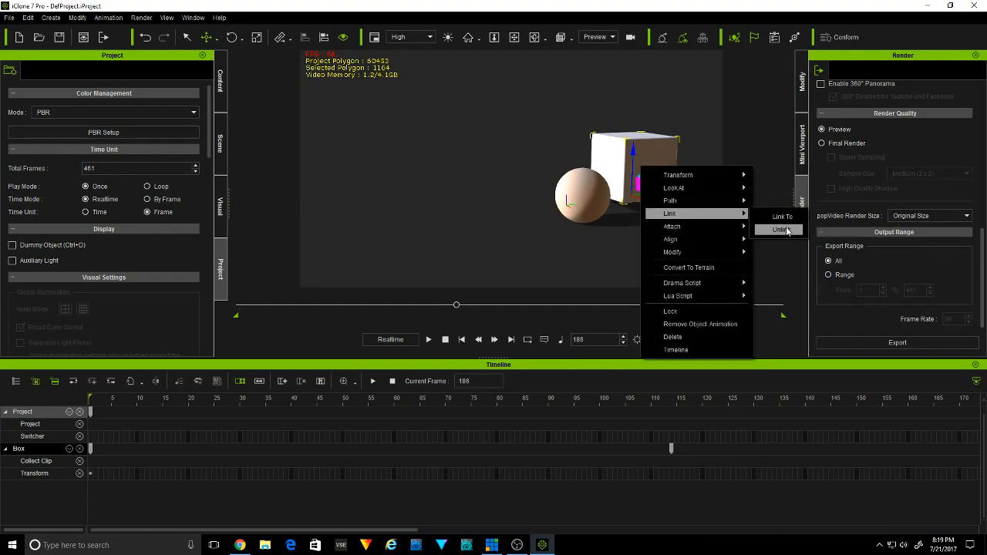
pyautogui.click(784, 230)
pyautogui.moveTo(456, 305); pyautogui.dragTo(241, 277)
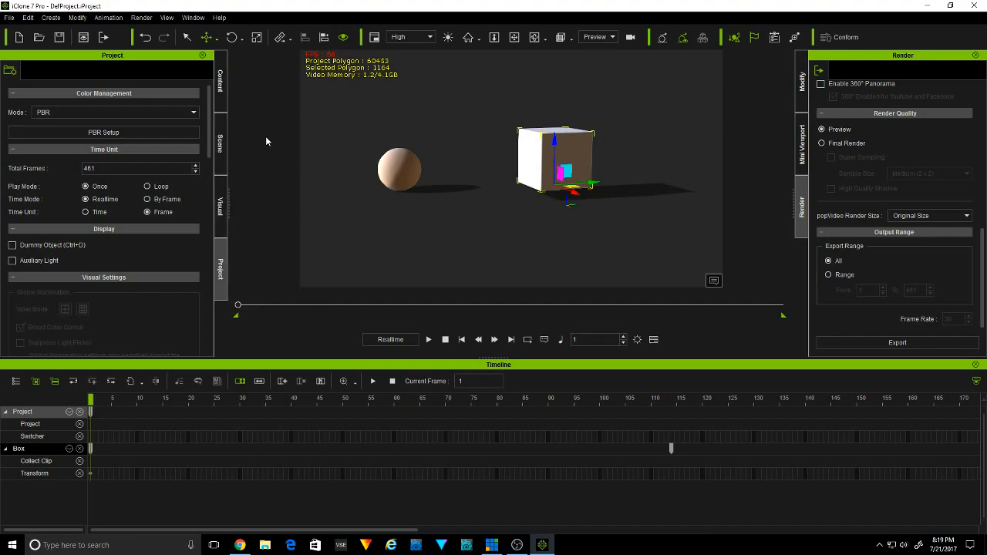
# - Create a cone primitive and move it along the X axis between the sphere and the box
pyautogui.click(51, 18)
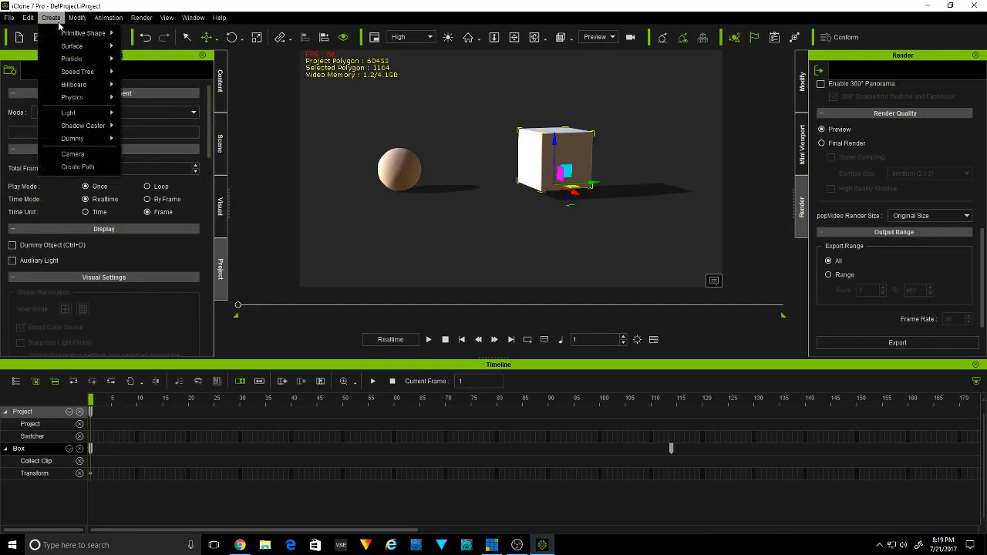
pyautogui.moveTo(91, 33)
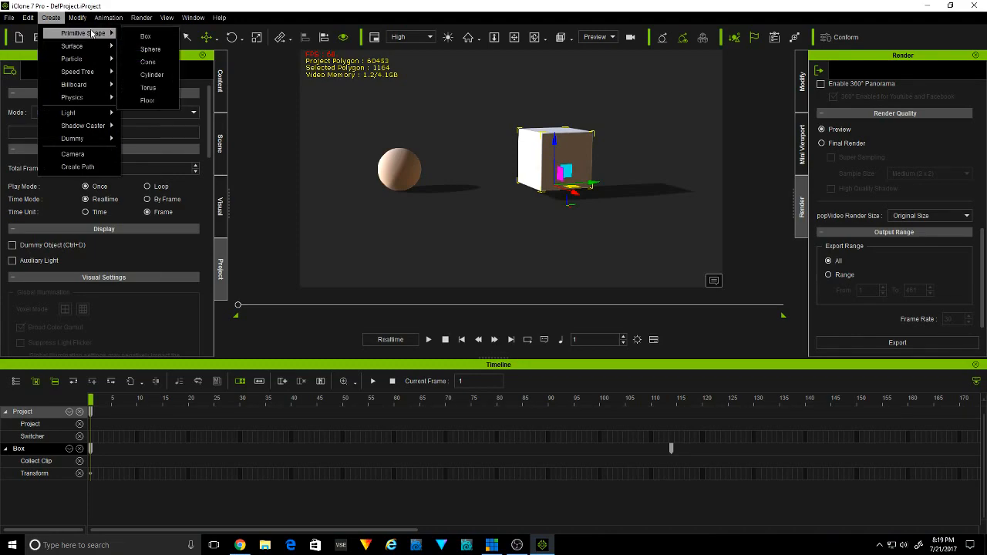
pyautogui.click(169, 63)
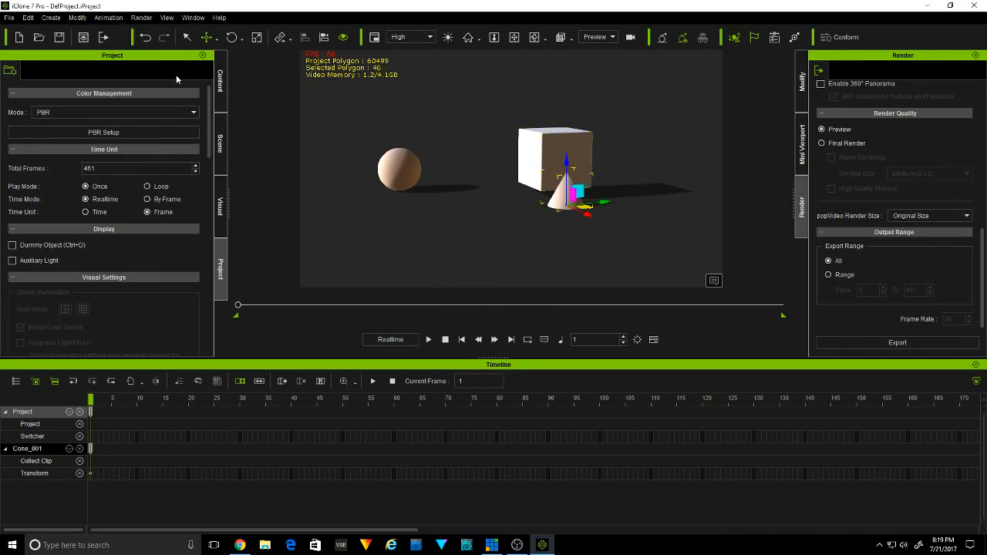
pyautogui.moveTo(588, 215); pyautogui.dragTo(459, 206)
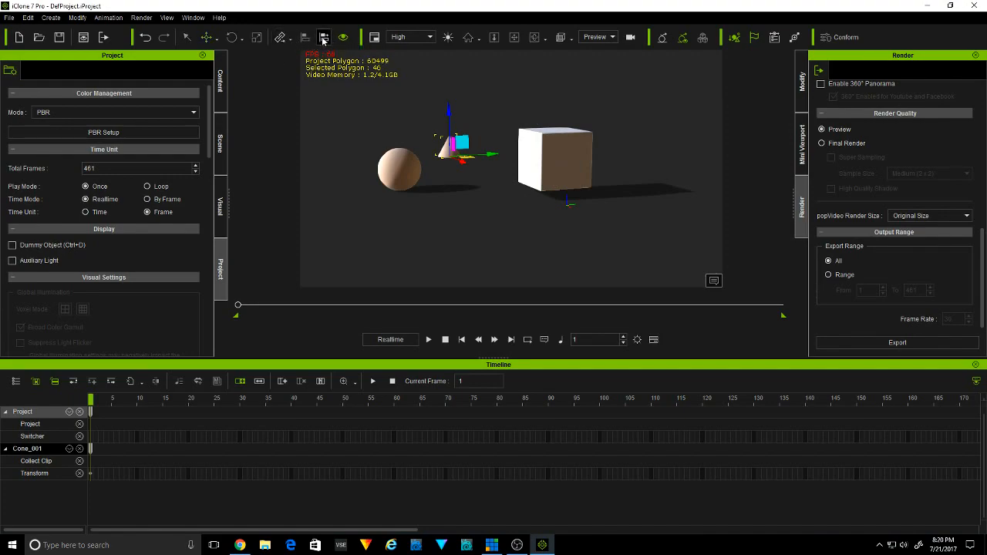
# - Align the cone to the box on X and Z using Center, and raise it along Z onto the box's top
pyautogui.click(553, 160)
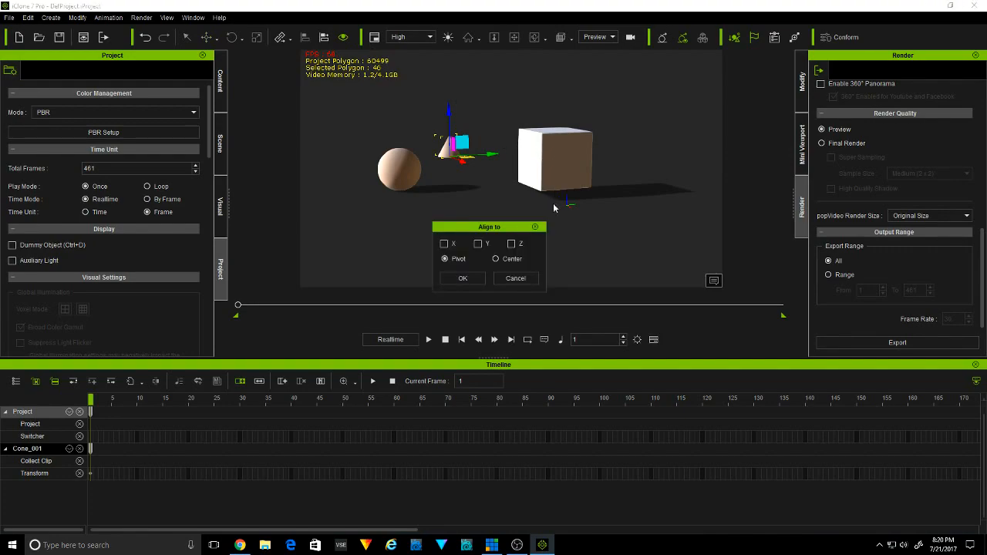
pyautogui.click(444, 244)
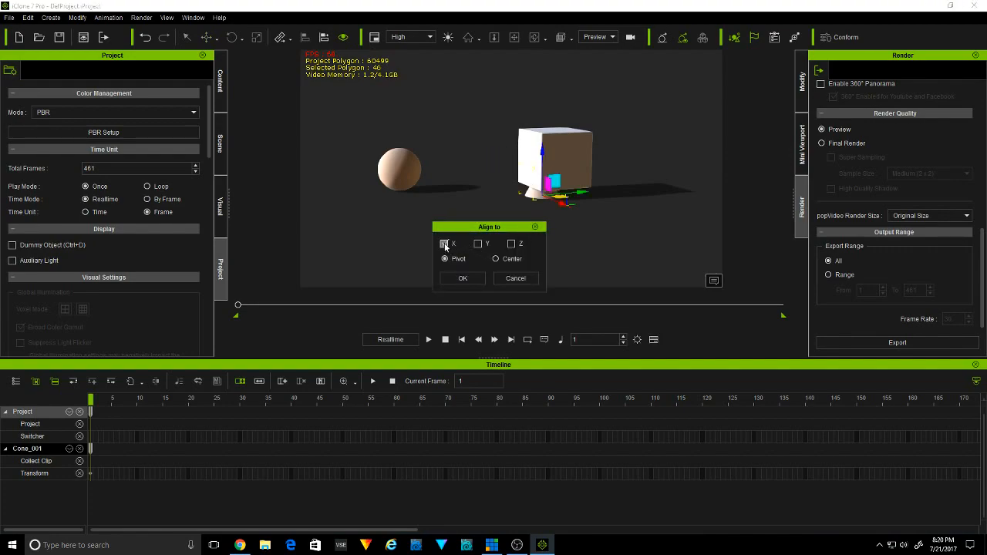
pyautogui.click(511, 245)
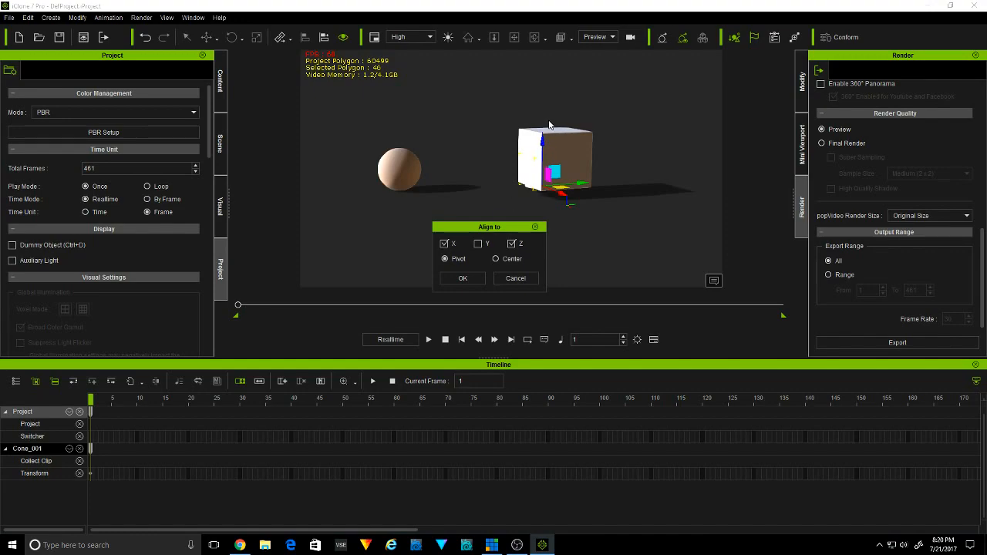
pyautogui.click(496, 259)
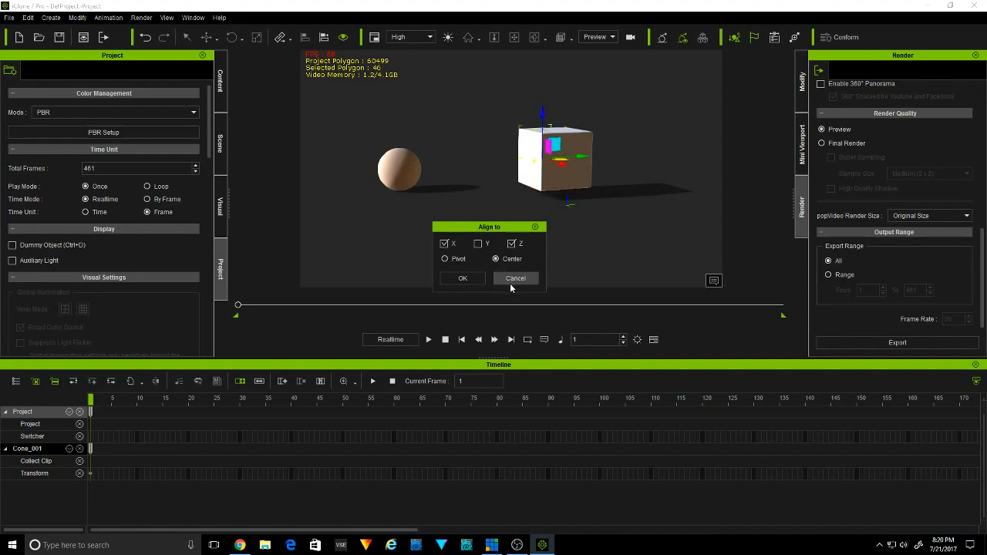
pyautogui.click(463, 278)
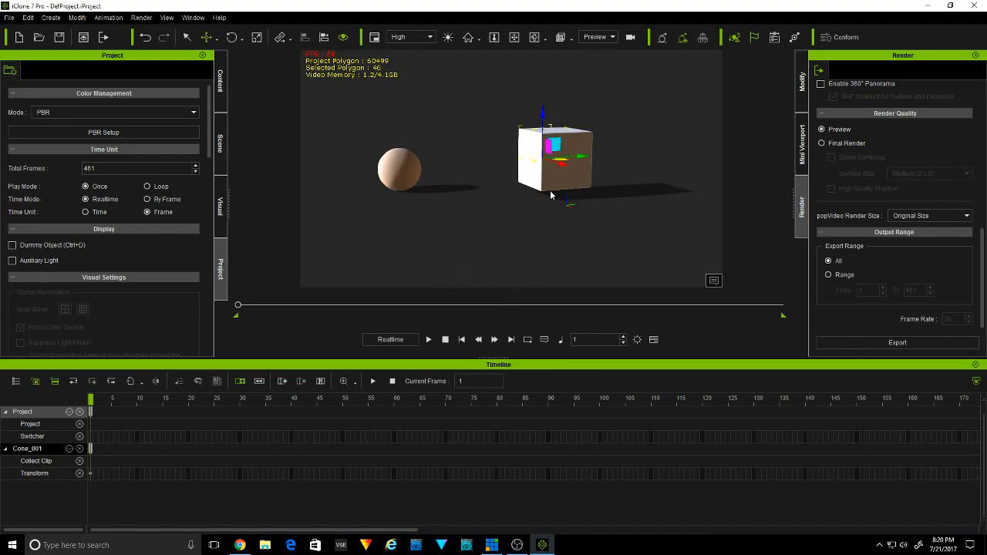
pyautogui.moveTo(544, 114); pyautogui.dragTo(553, 90)
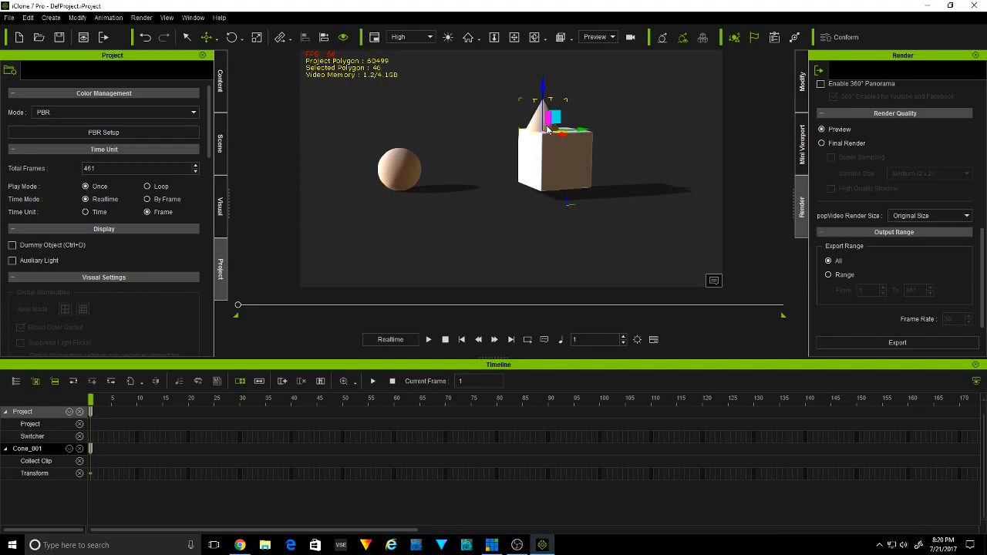
# - Try tilting the cone around its base pivot, and undo the rotation
pyautogui.click(535, 37)
pyautogui.click(232, 37)
pyautogui.moveTo(514, 101)
pyautogui.mouseDown()
pyautogui.moveTo(496, 108)
pyautogui.moveTo(515, 102)
pyautogui.moveTo(501, 101)
pyautogui.mouseUp()
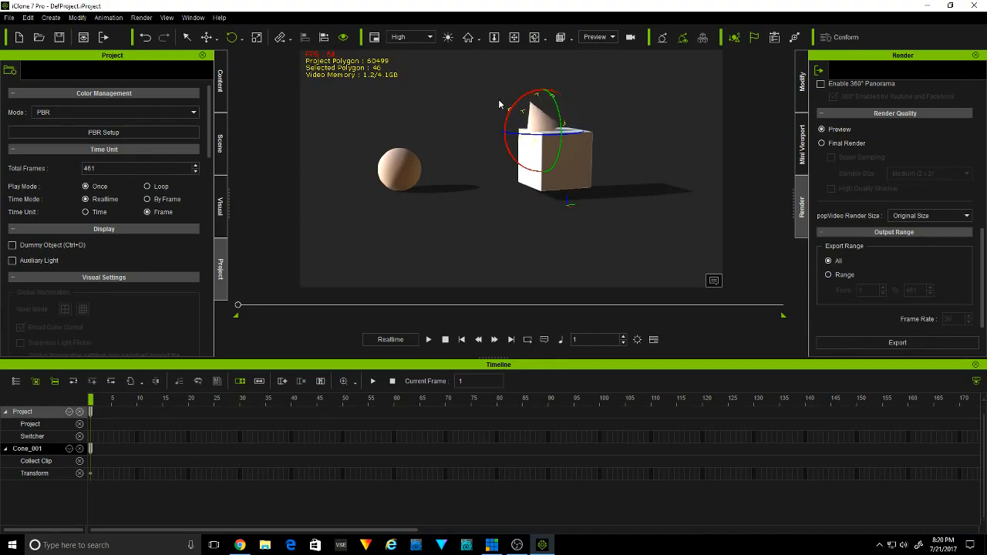
pyautogui.hotkey('ctrl', 'z')
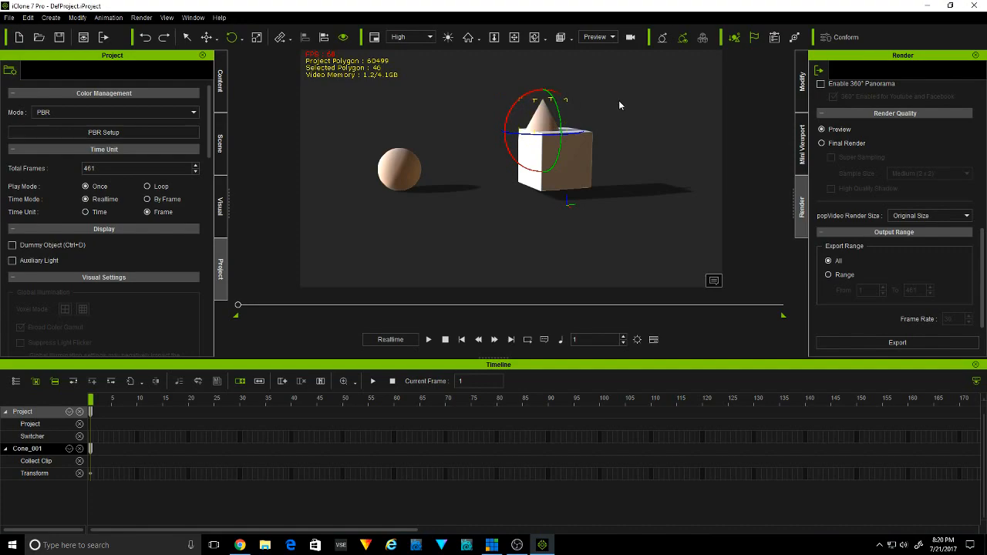
# - Set the cone's pivot to the upper-right point with Quick Set Middle, test a rotation around it, and undo the rotation
pyautogui.click(802, 91)
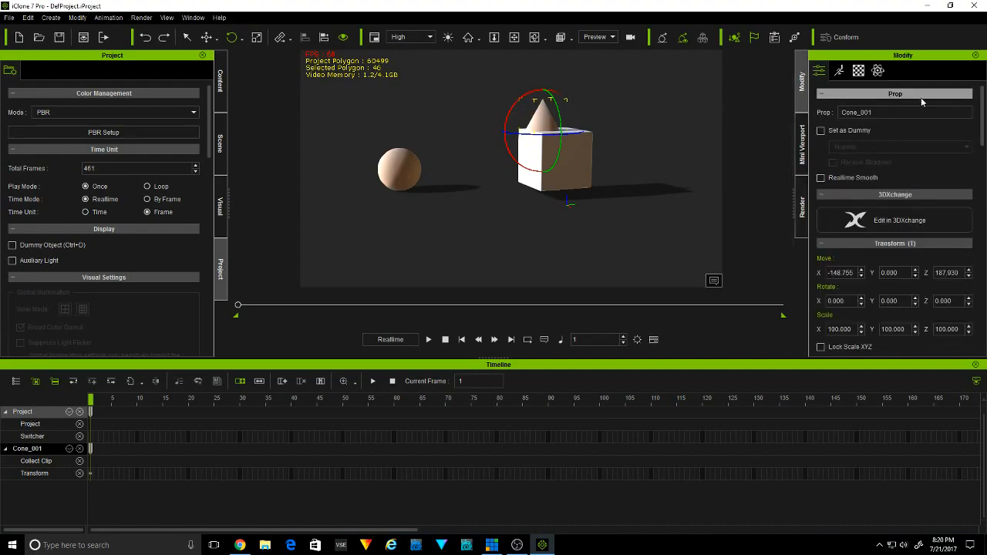
pyautogui.moveTo(984, 101); pyautogui.dragTo(984, 284)
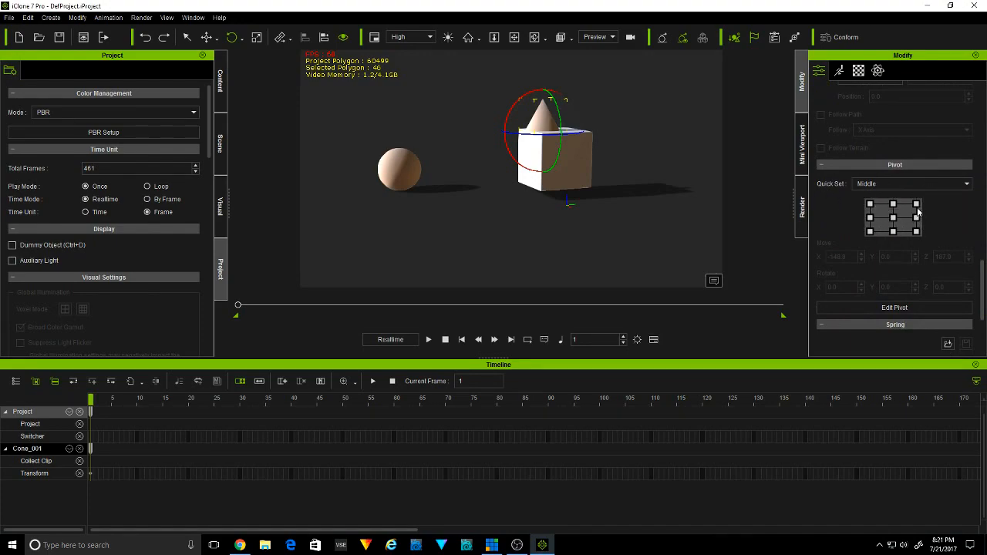
pyautogui.click(917, 205)
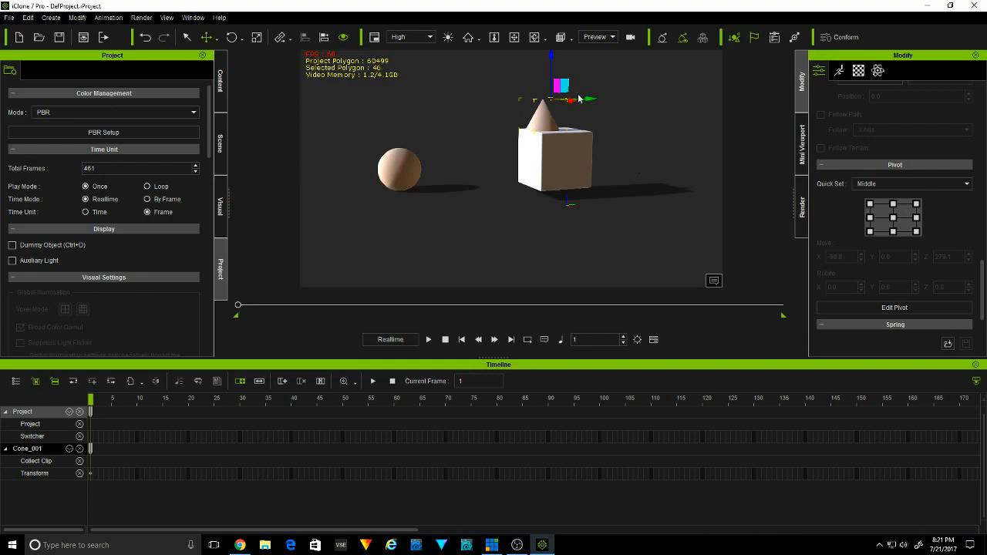
pyautogui.press('e')
pyautogui.moveTo(526, 70); pyautogui.dragTo(577, 99)
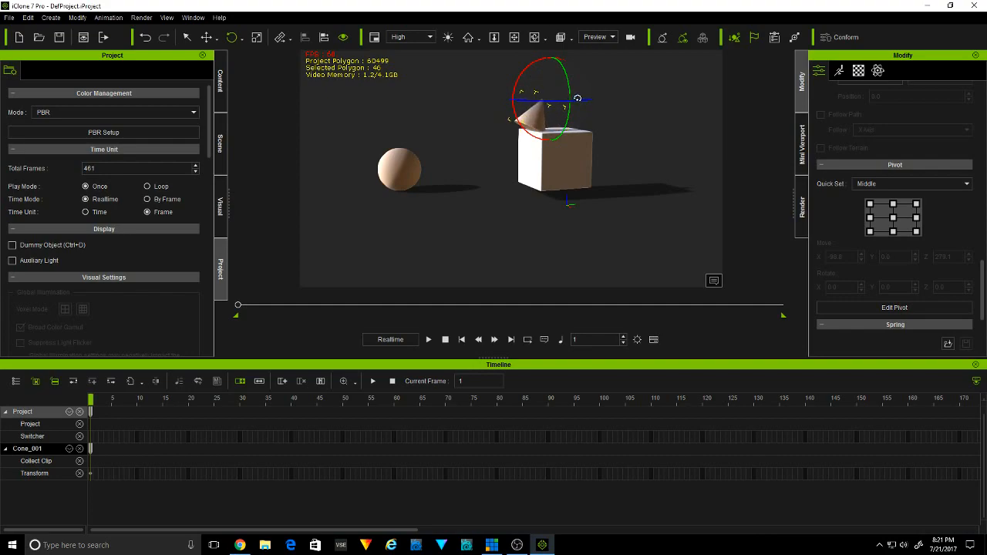
pyautogui.hotkey('ctrl', 'z')
# - Set the cone's pivot to its center and to Lower Center, test a rotation around the base, and undo the rotation
pyautogui.click(894, 219)
pyautogui.press('e')
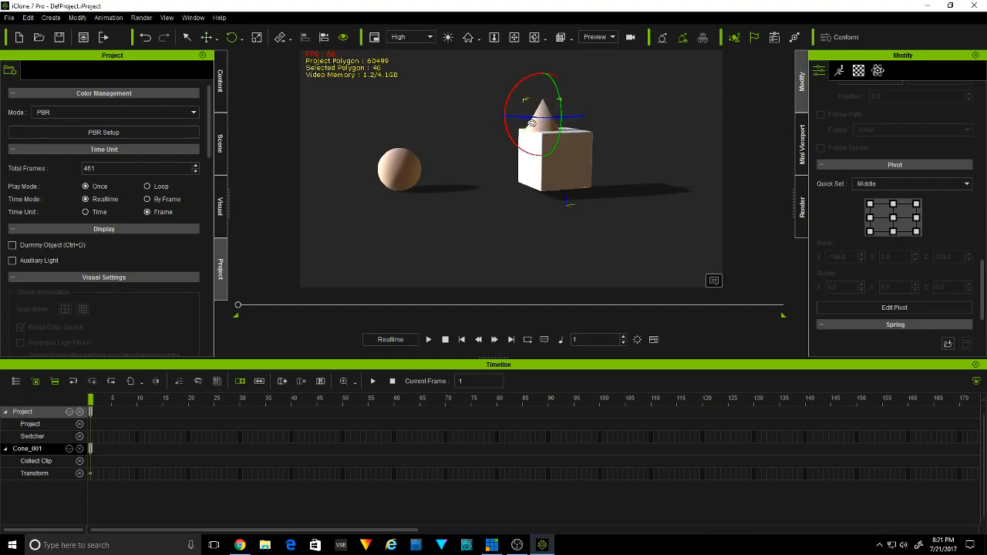
pyautogui.click(894, 231)
pyautogui.press('e')
pyautogui.moveTo(520, 99)
pyautogui.mouseDown()
pyautogui.moveTo(504, 113)
pyautogui.moveTo(510, 102)
pyautogui.mouseUp()
pyautogui.hotkey('ctrl', 'z')
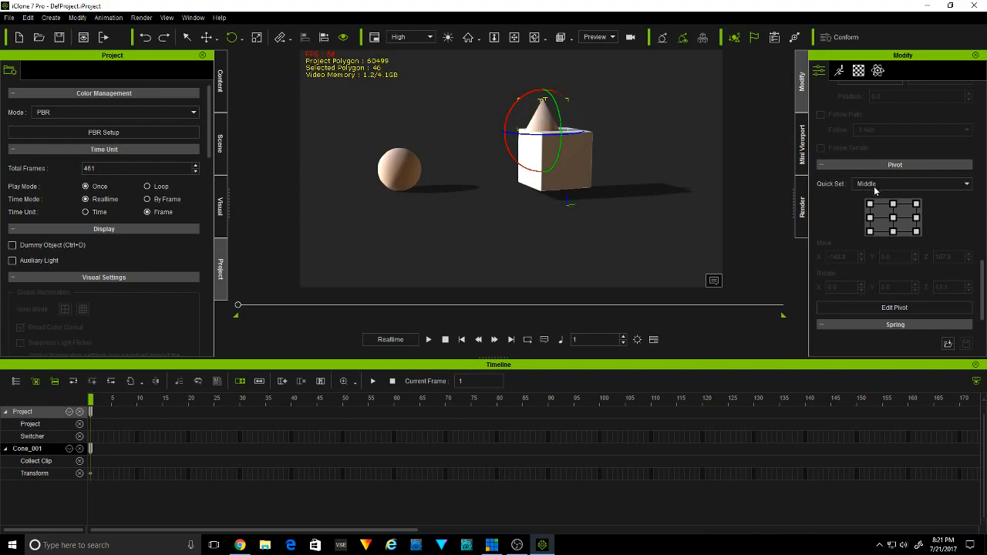
# - Set the cone's pivot to Lower Center with Quick Set Front, and rotate the cone slightly around it
pyautogui.click(968, 184)
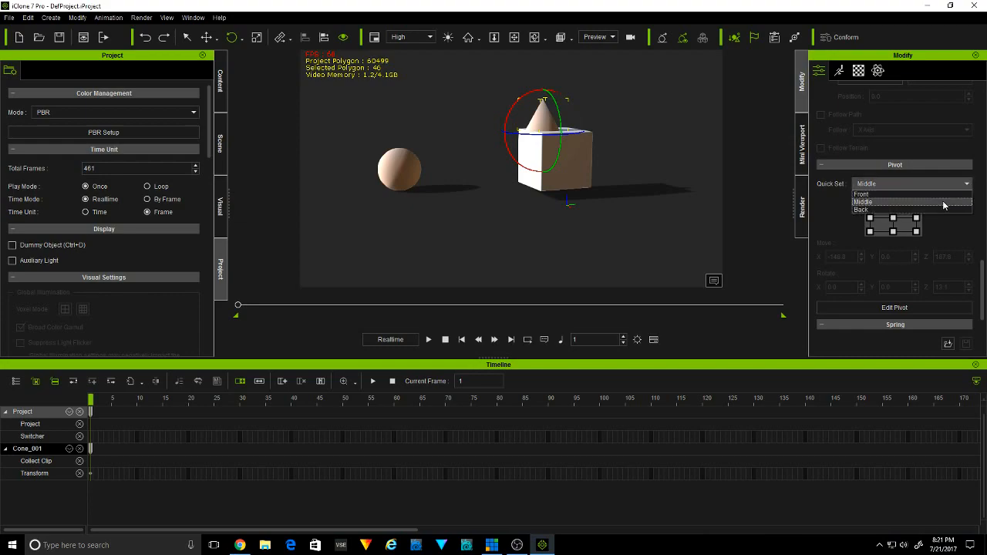
pyautogui.click(946, 195)
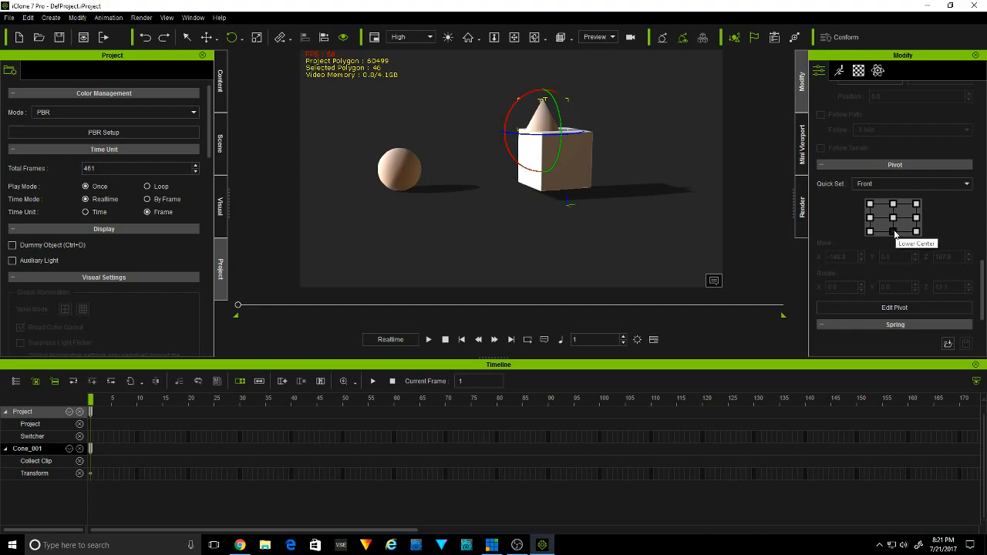
pyautogui.click(895, 231)
pyautogui.press('e')
pyautogui.moveTo(507, 96)
pyautogui.mouseDown()
pyautogui.moveTo(462, 111)
pyautogui.moveTo(505, 97)
pyautogui.mouseUp()
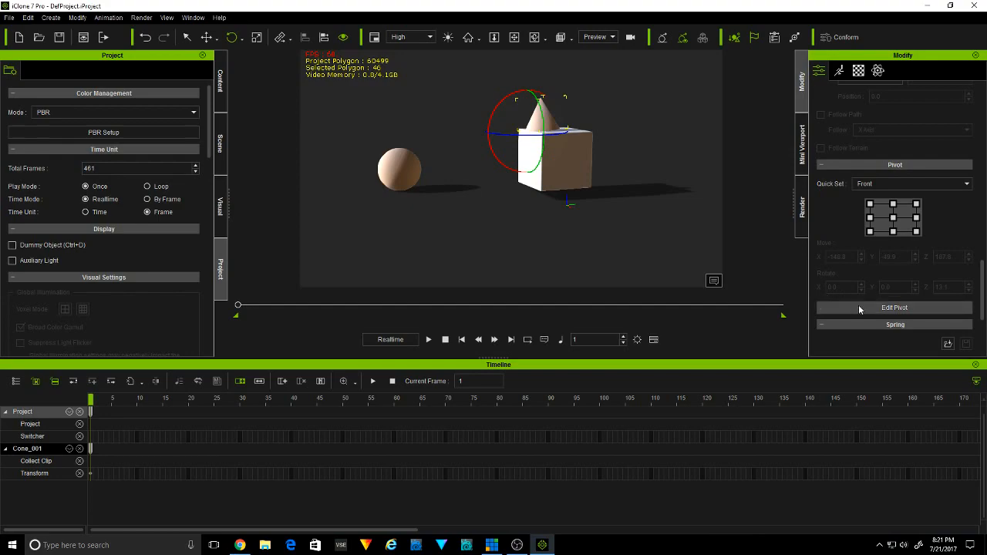
# - Turn Edit Pivot mode on and off again for the cone, and clear the selection
pyautogui.click(893, 308)
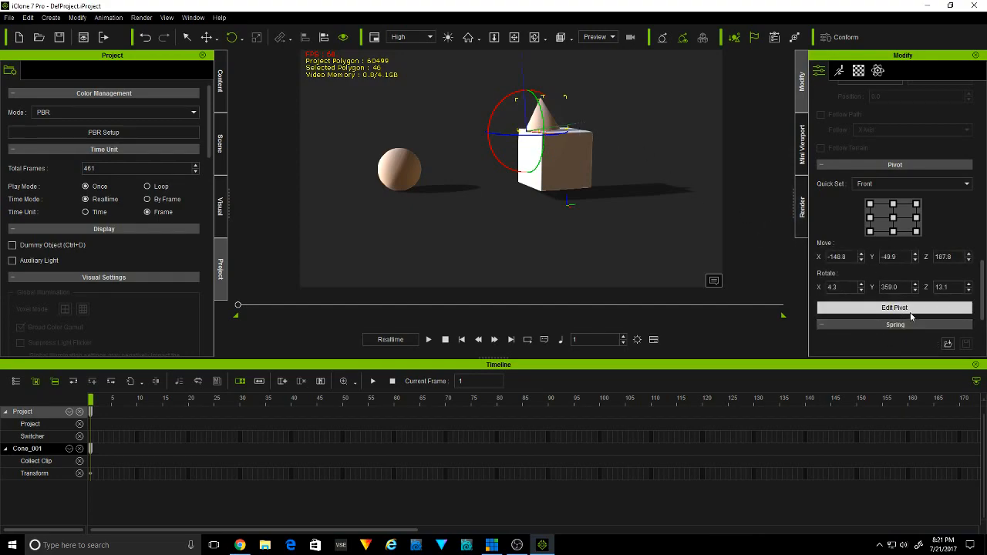
pyautogui.click(893, 311)
pyautogui.click(626, 176)
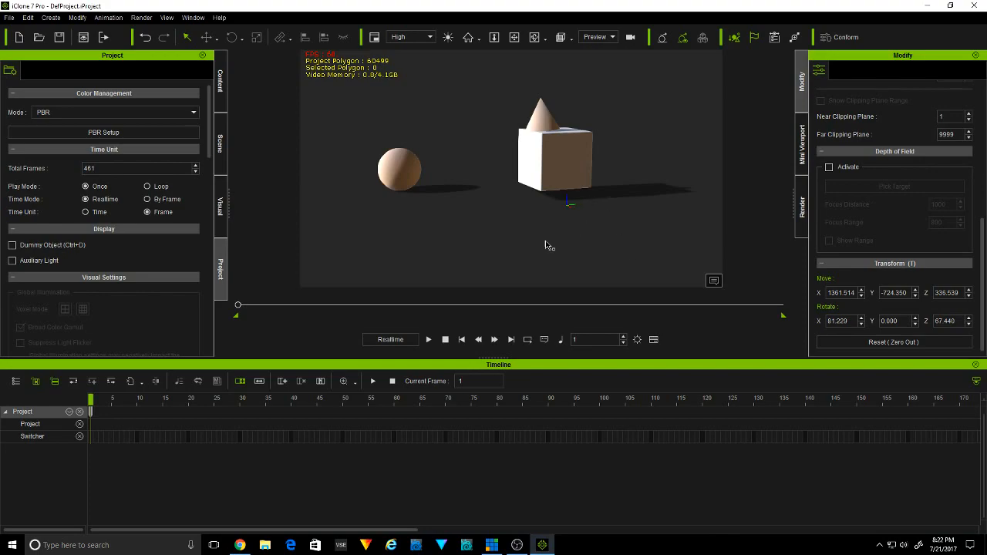
# - Attach the cone to the box at frame 36, return to frame 1, and clear the selection
pyautogui.moveTo(237, 308)
pyautogui.mouseDown()
pyautogui.moveTo(602, 305)
pyautogui.moveTo(242, 305)
pyautogui.mouseUp()
pyautogui.moveTo(305, 310); pyautogui.dragTo(280, 307)
pyautogui.click(550, 124)
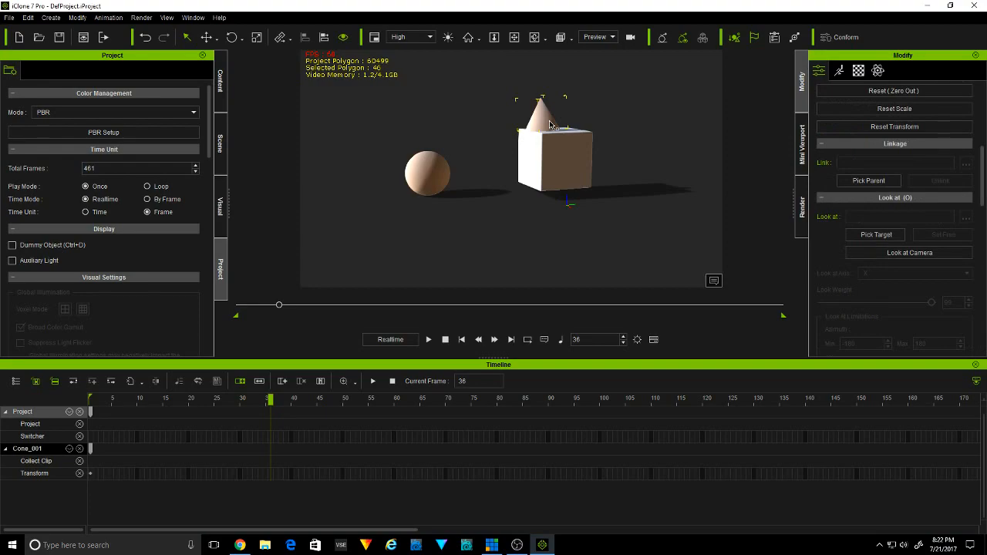
pyautogui.rightClick(550, 124)
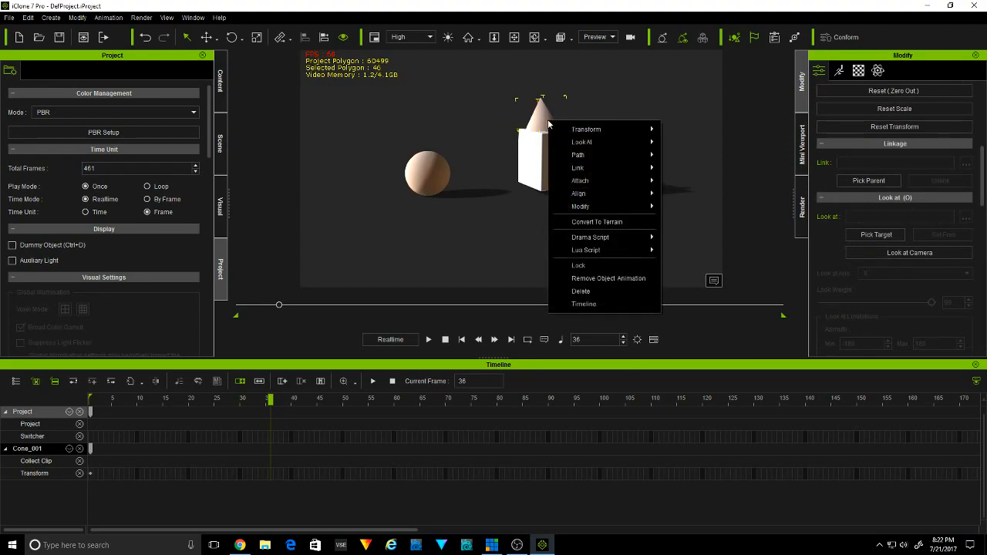
pyautogui.moveTo(609, 182)
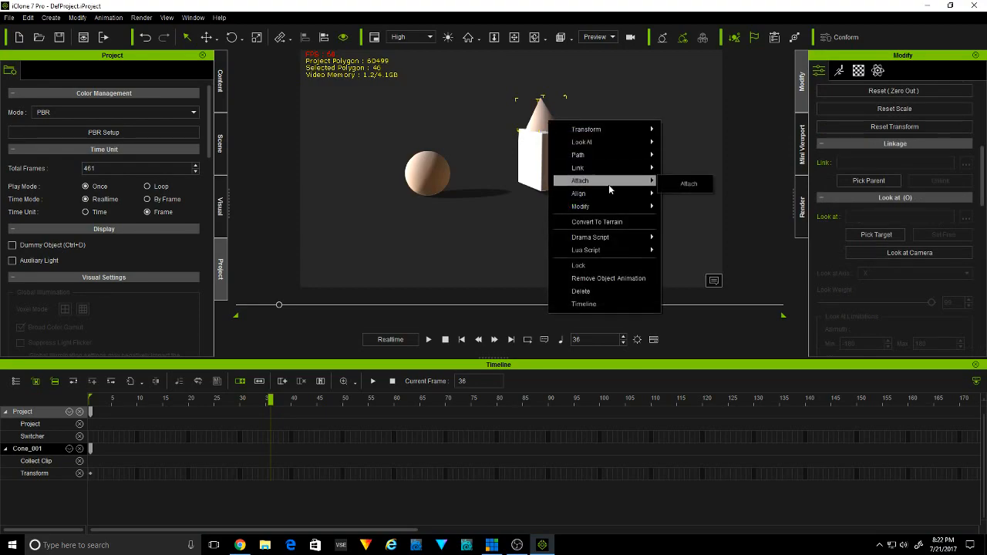
pyautogui.click(689, 184)
pyautogui.click(565, 159)
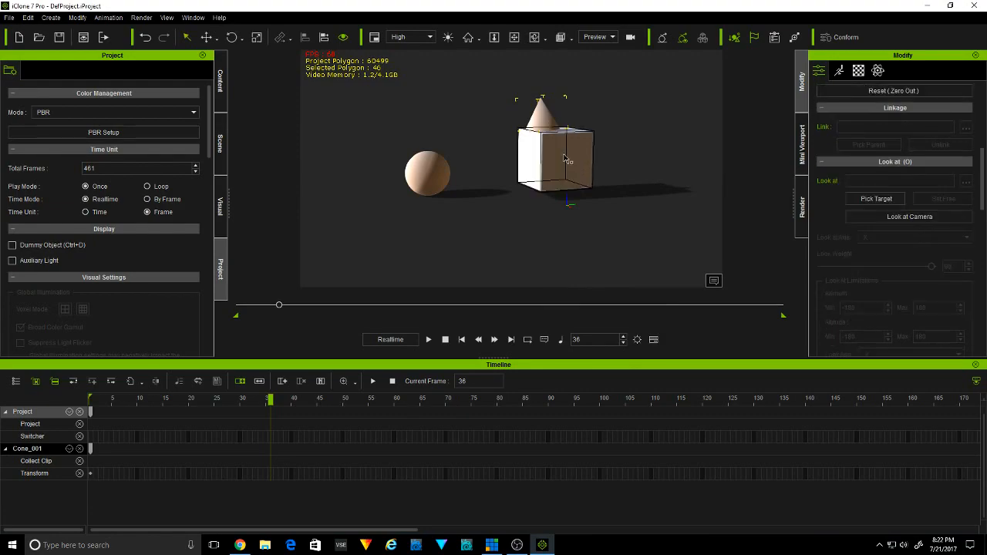
pyautogui.moveTo(280, 306); pyautogui.dragTo(132, 319)
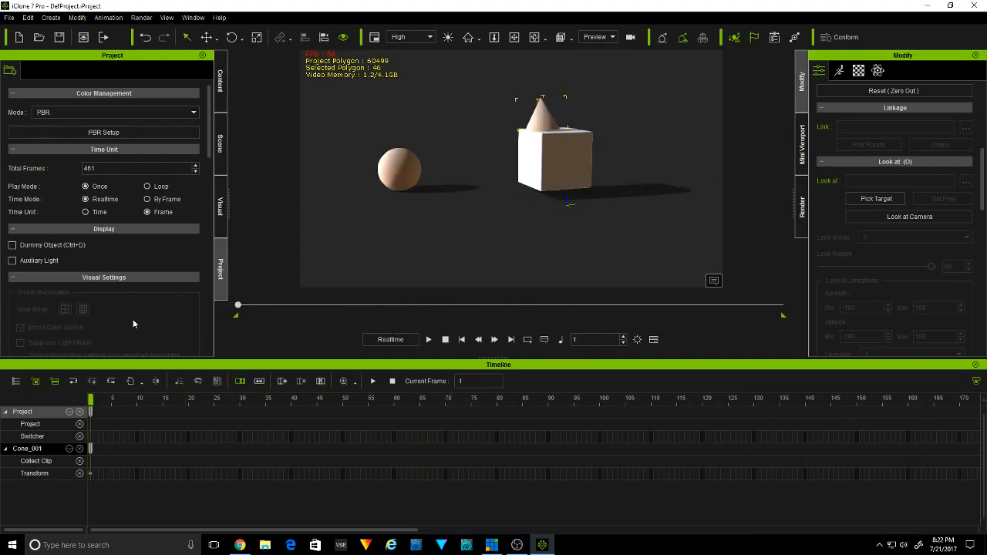
pyautogui.click(340, 126)
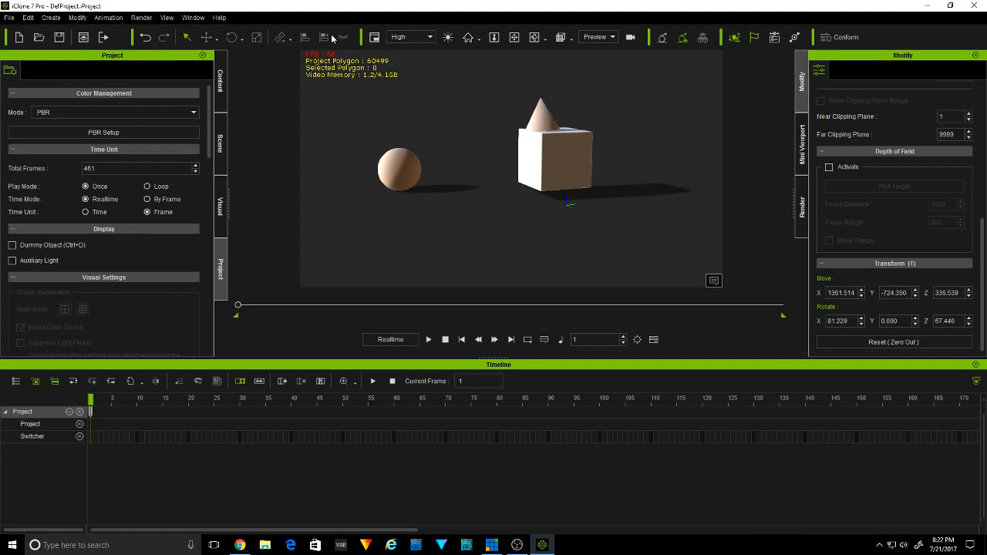
# - Hide the box together with its attached cone, and show them again
pyautogui.click(553, 169)
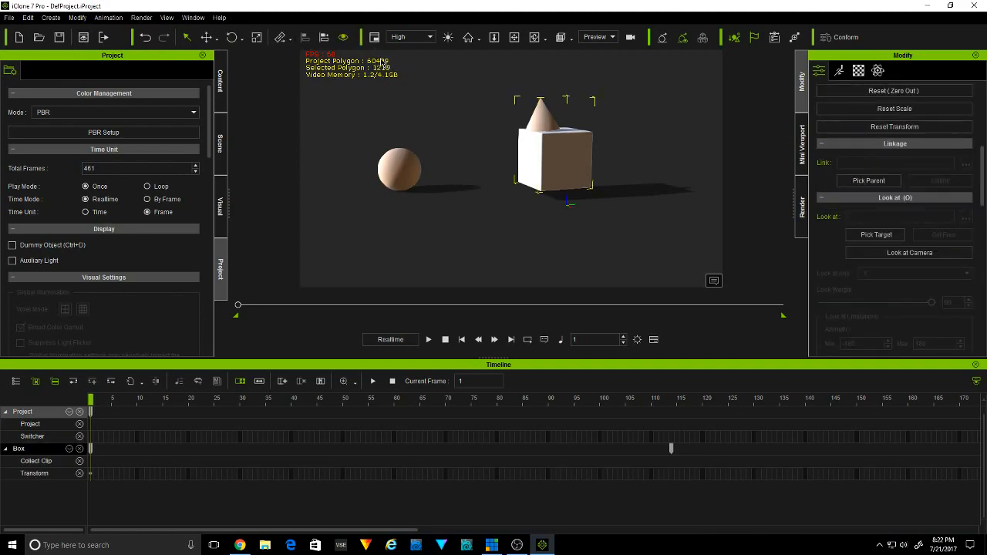
pyautogui.click(344, 38)
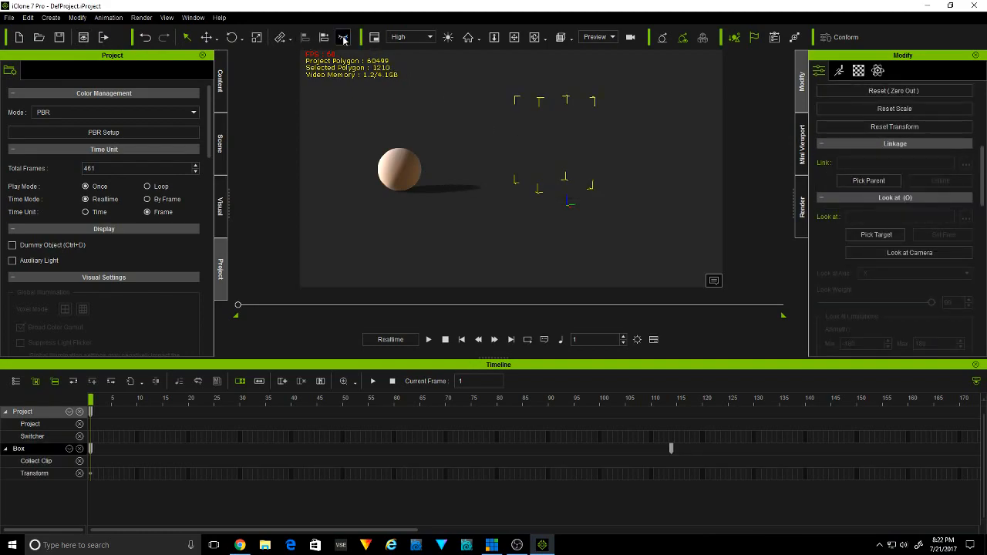
pyautogui.click(344, 38)
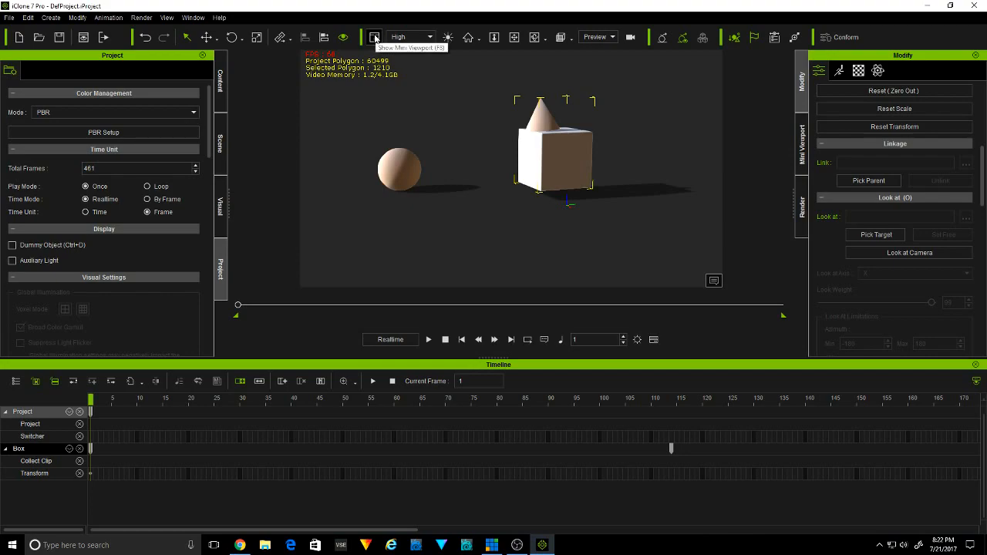
# - Show the Mini Viewport with its view set to Camera, and compare it with a zoomed-out main preview
pyautogui.click(375, 39)
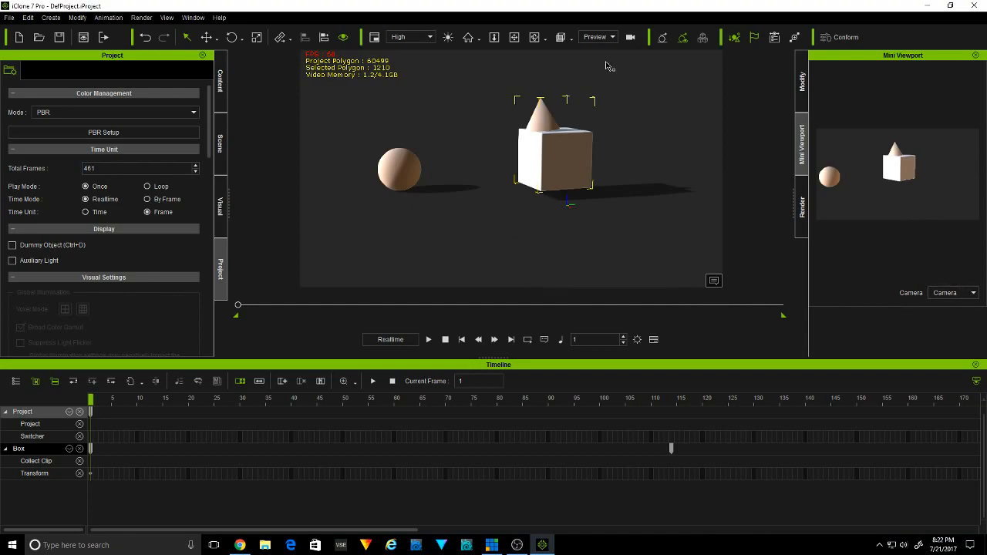
pyautogui.click(453, 134)
pyautogui.scroll(-5, 453, 135)
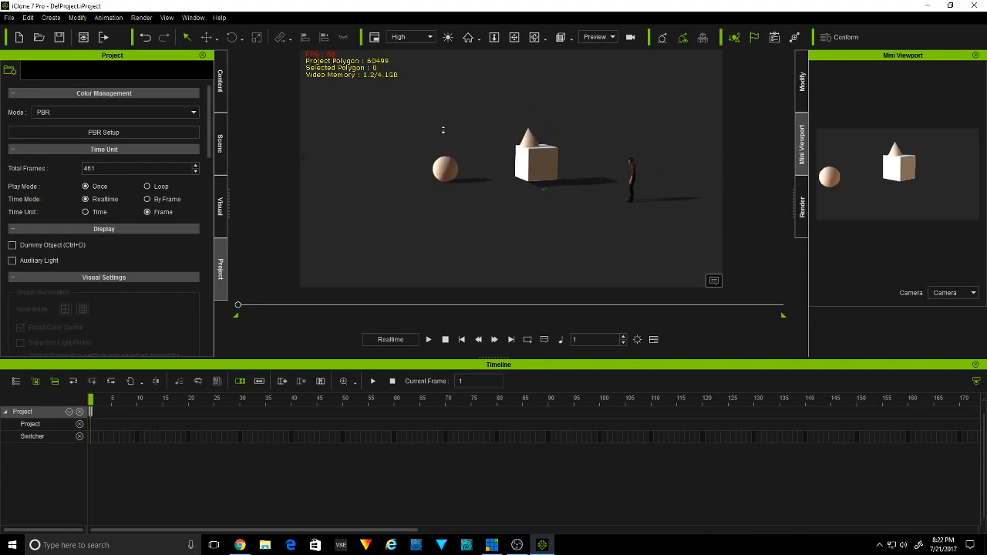
pyautogui.scroll(-3, 443, 130)
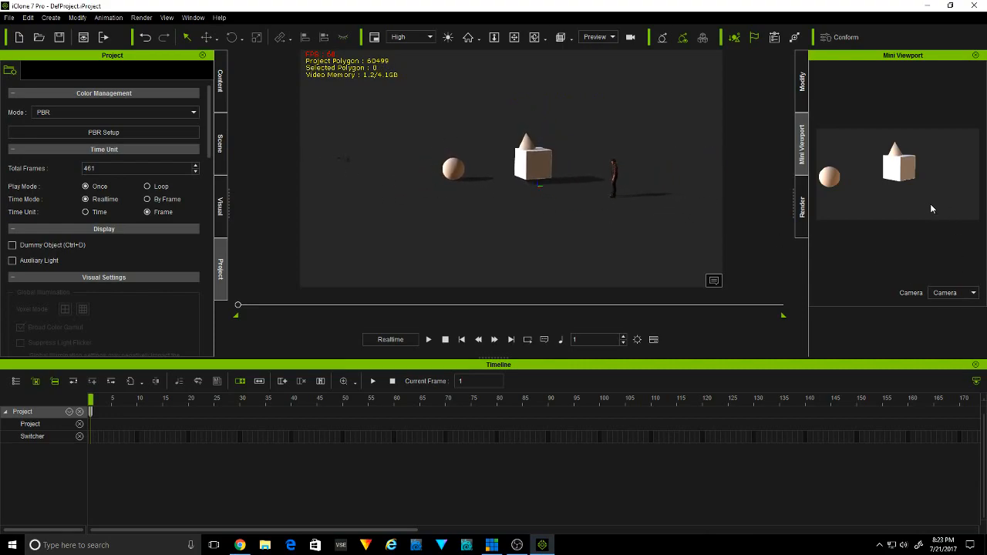
pyautogui.click(974, 295)
pyautogui.click(974, 295)
pyautogui.click(972, 293)
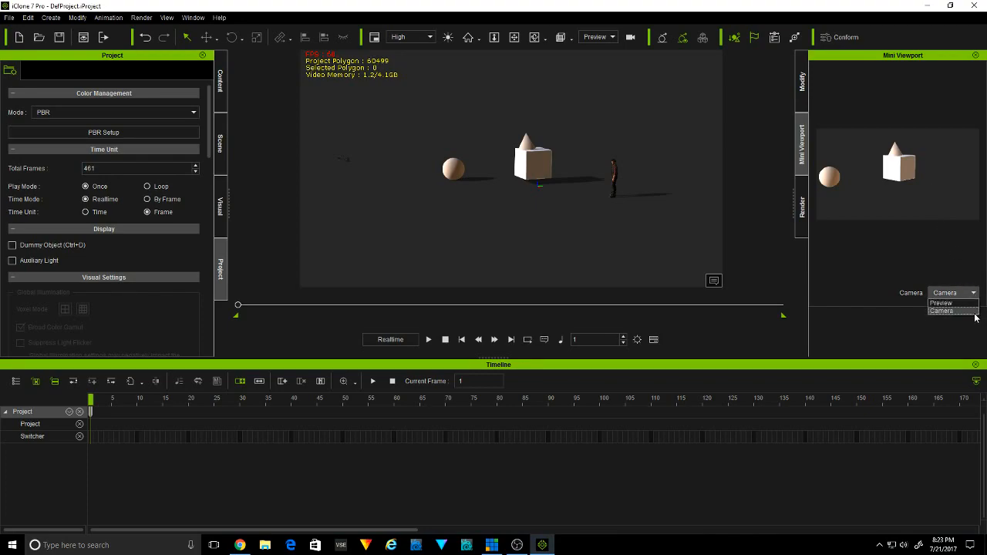
pyautogui.click(974, 311)
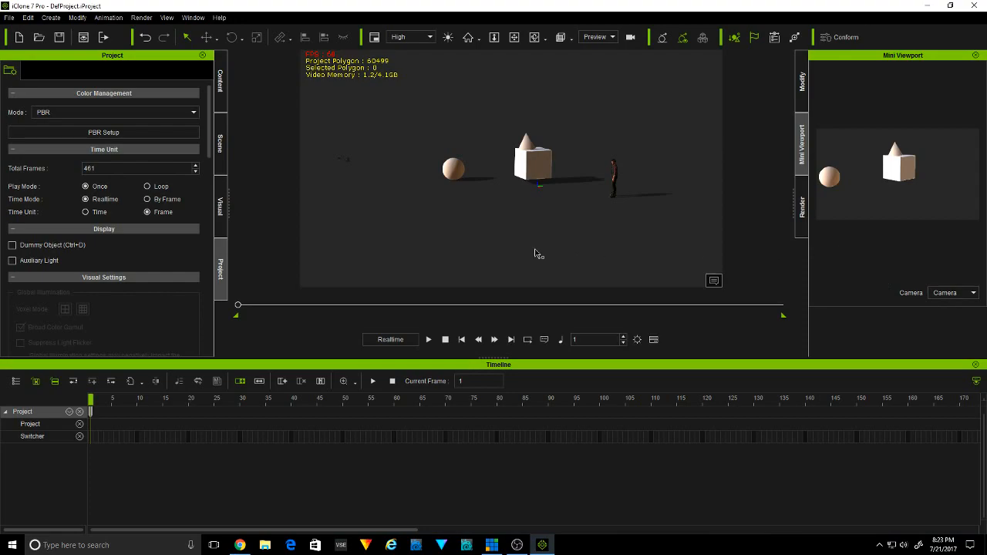
pyautogui.moveTo(239, 309); pyautogui.dragTo(231, 262)
# - Switch the auxiliary light on to test it, and switch it off again
pyautogui.click(447, 38)
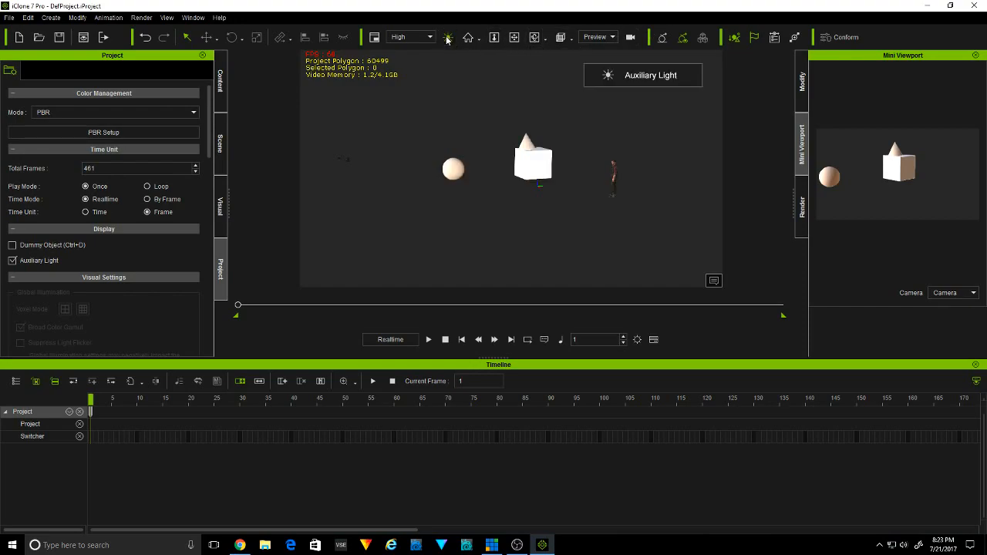
pyautogui.click(448, 38)
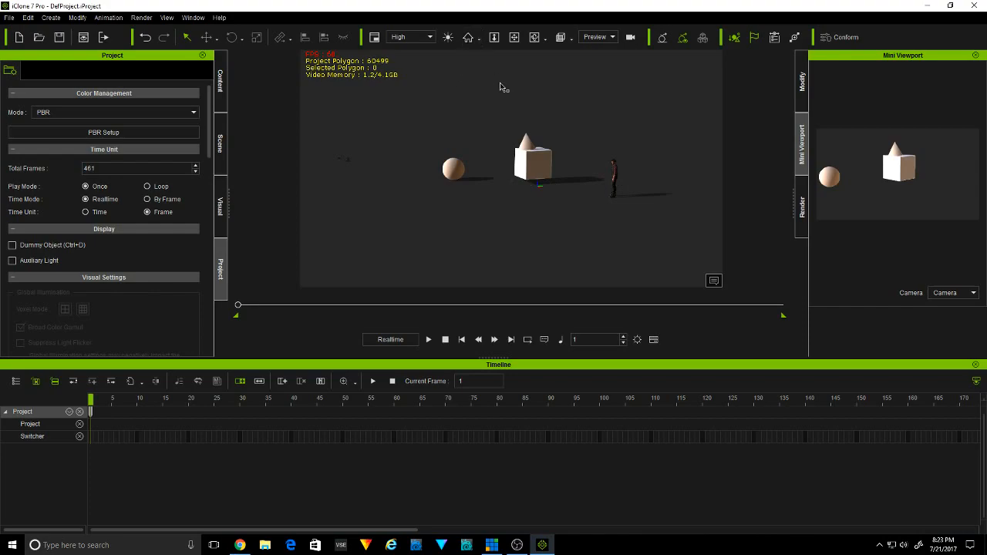
# - Select the ball and frame it in the main view with the Home view
pyautogui.click(457, 175)
pyautogui.click(467, 39)
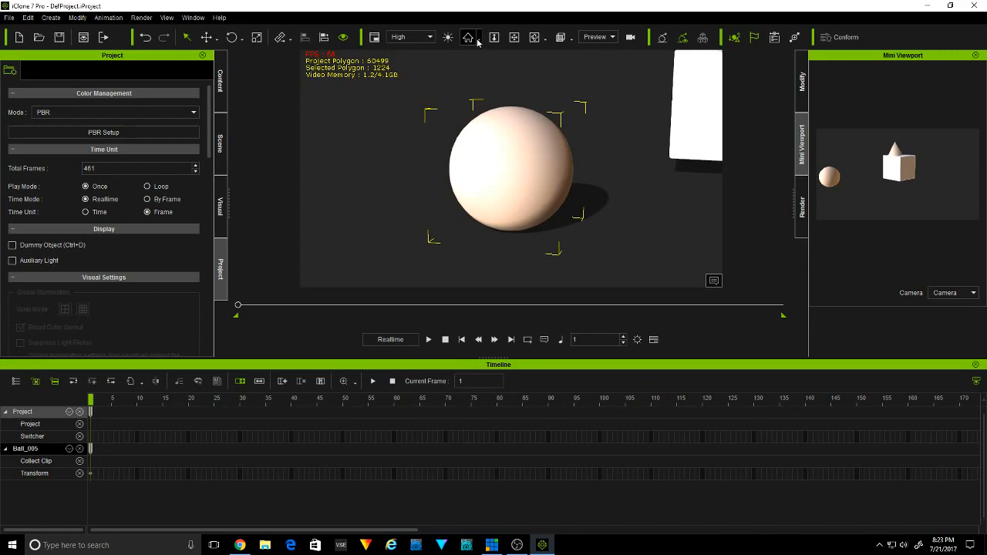
pyautogui.click(477, 40)
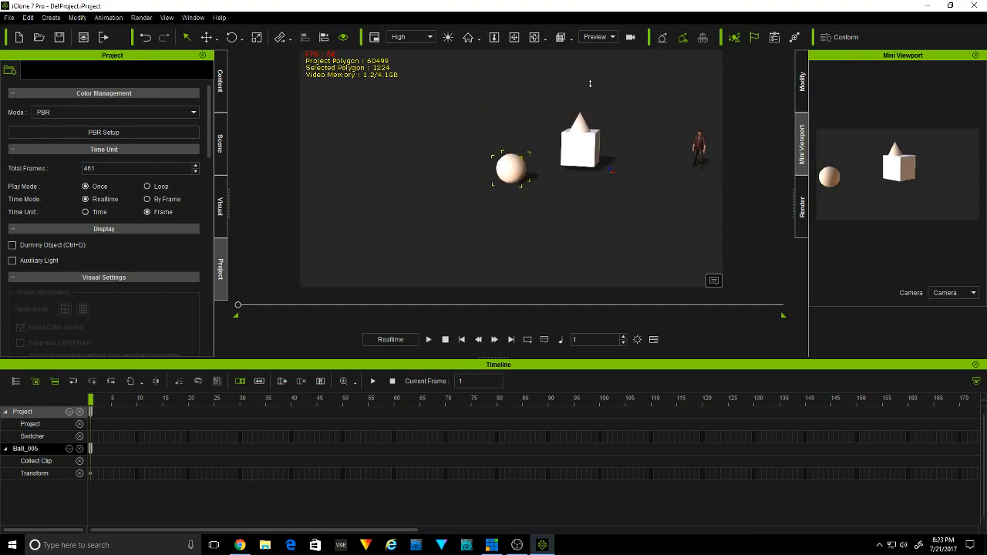
# - Remove the object animation from the standing character, and clear the selection
pyautogui.click(700, 153)
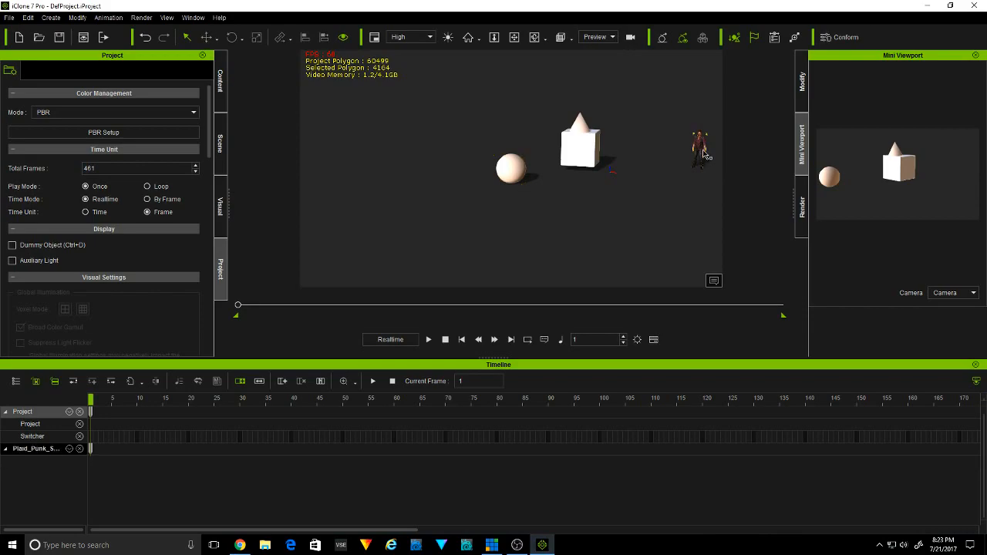
pyautogui.click(700, 139)
pyautogui.rightClick(699, 133)
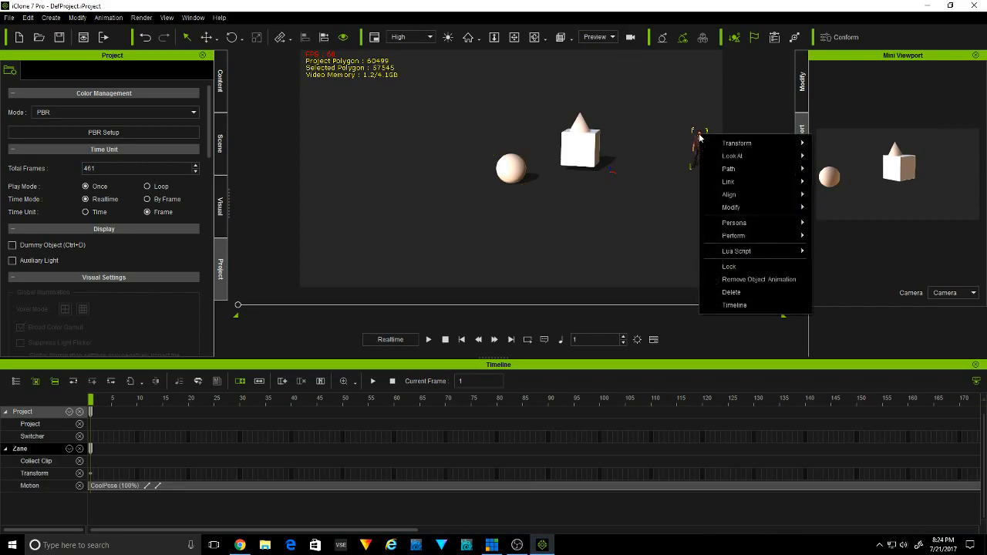
pyautogui.click(791, 281)
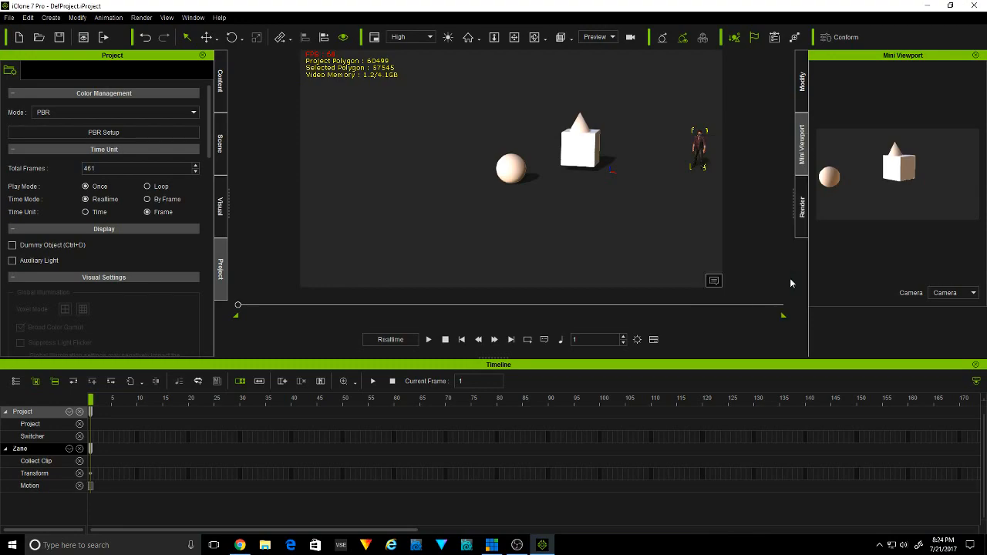
pyautogui.click(637, 233)
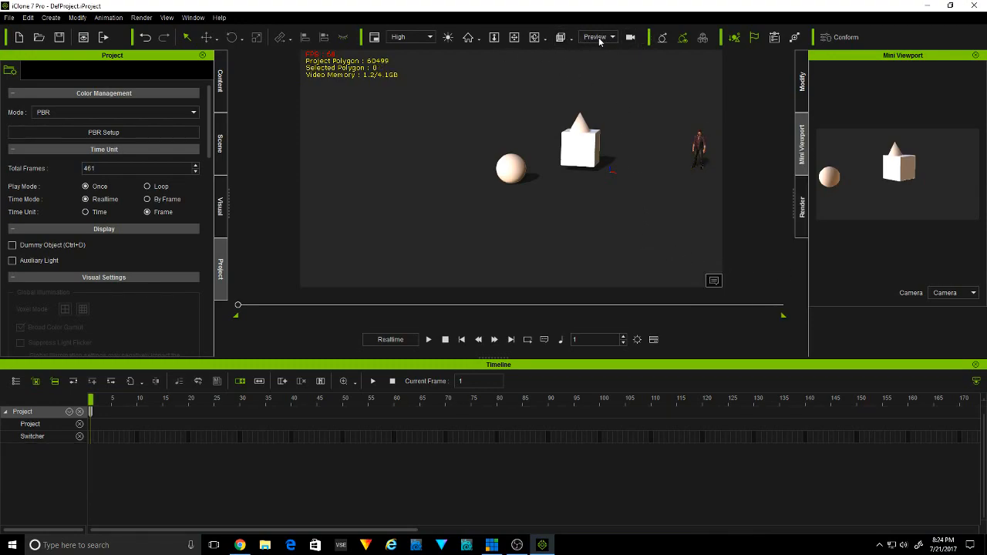
# - Zoom the preview camera in on the scene and shift the view with the camera pan tool
pyautogui.moveTo(634, 192); pyautogui.dragTo(668, 57)
pyautogui.moveTo(652, 155); pyautogui.dragTo(663, 70)
pyautogui.moveTo(658, 175)
pyautogui.mouseDown()
pyautogui.moveTo(662, 131)
pyautogui.moveTo(645, 71)
pyautogui.mouseUp()
pyautogui.click(514, 37)
pyautogui.moveTo(559, 88); pyautogui.dragTo(447, 105)
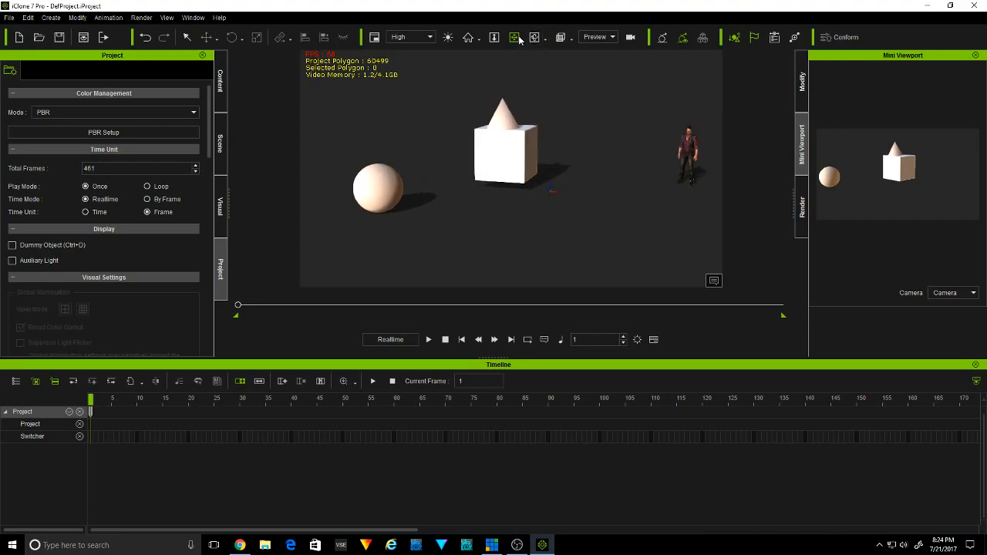
pyautogui.moveTo(595, 150); pyautogui.dragTo(556, 165)
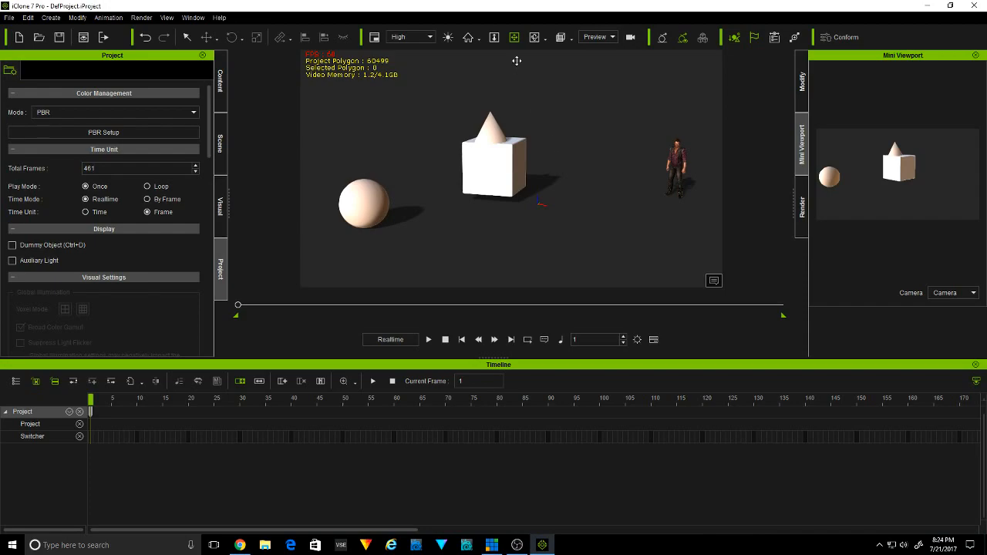
# - Orbit the camera around the scene while selecting the ball, the box and the character in turn
pyautogui.moveTo(580, 115)
pyautogui.mouseDown()
pyautogui.moveTo(520, 120)
pyautogui.moveTo(545, 114)
pyautogui.moveTo(507, 155)
pyautogui.mouseUp()
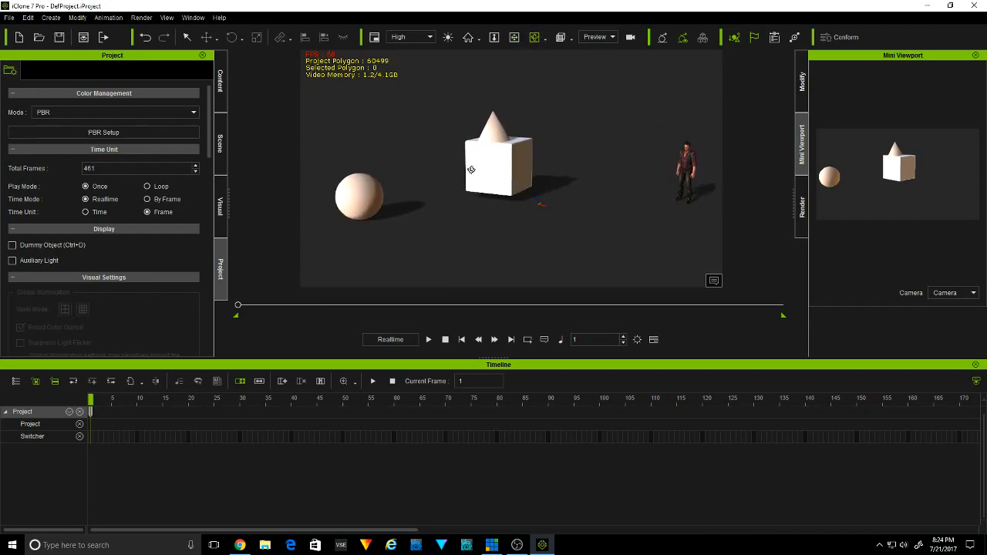
pyautogui.click(355, 205)
pyautogui.moveTo(486, 212); pyautogui.dragTo(441, 223)
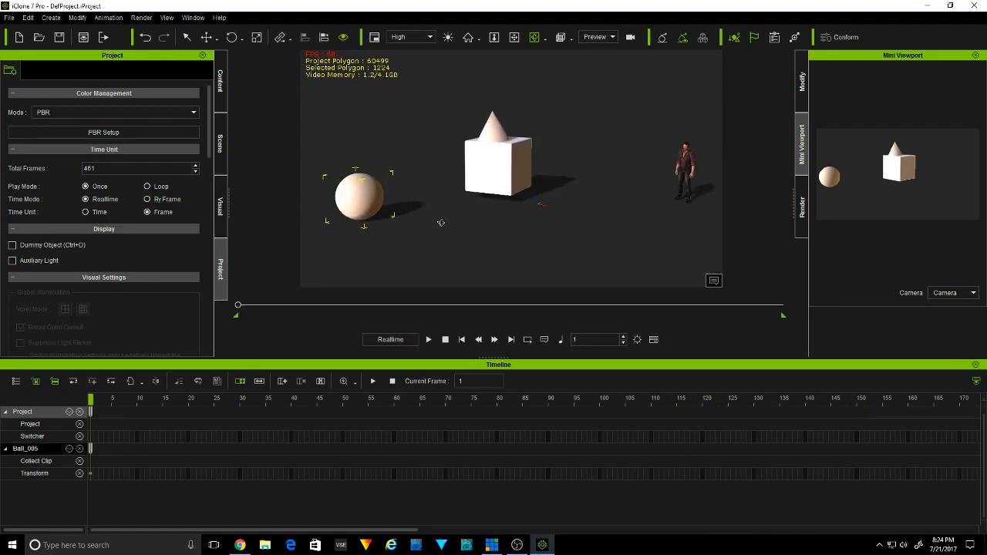
pyautogui.click(506, 174)
pyautogui.moveTo(576, 180); pyautogui.dragTo(658, 147)
pyautogui.click(692, 183)
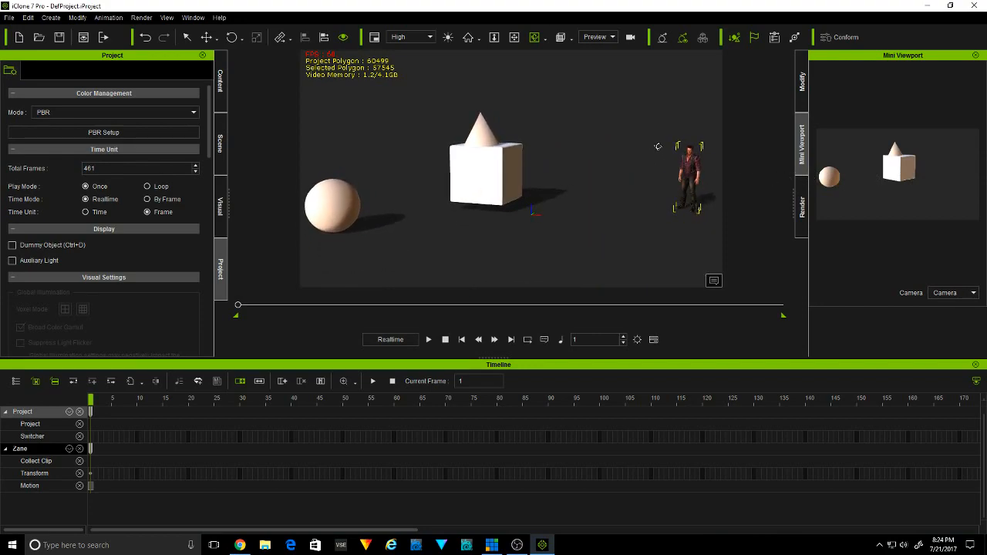
# - Demonstrate the camera zoom and pan tools up close, and frame the whole standing character in the view
pyautogui.click(494, 37)
pyautogui.moveTo(628, 196); pyautogui.dragTo(641, 66)
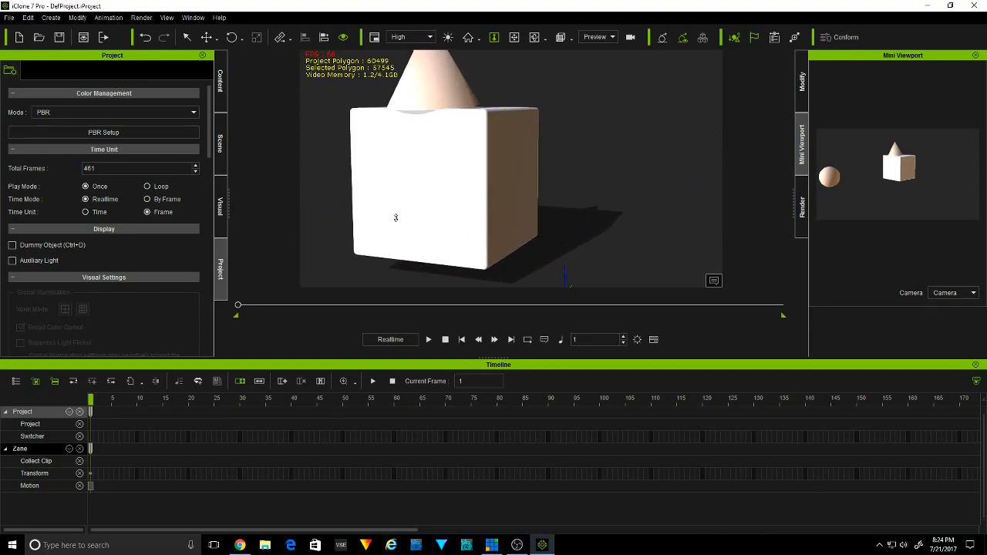
pyautogui.click(515, 37)
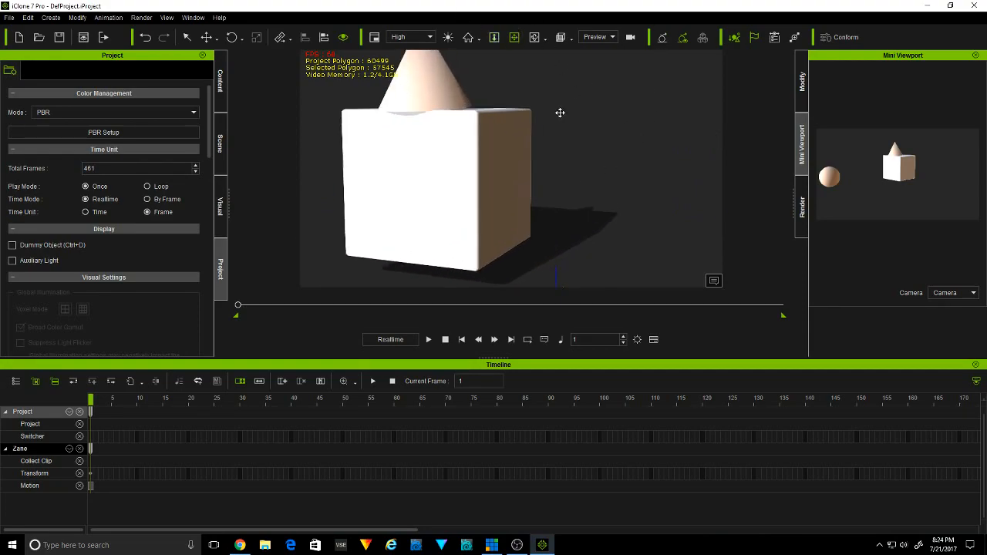
pyautogui.moveTo(292, 82); pyautogui.dragTo(271, 100)
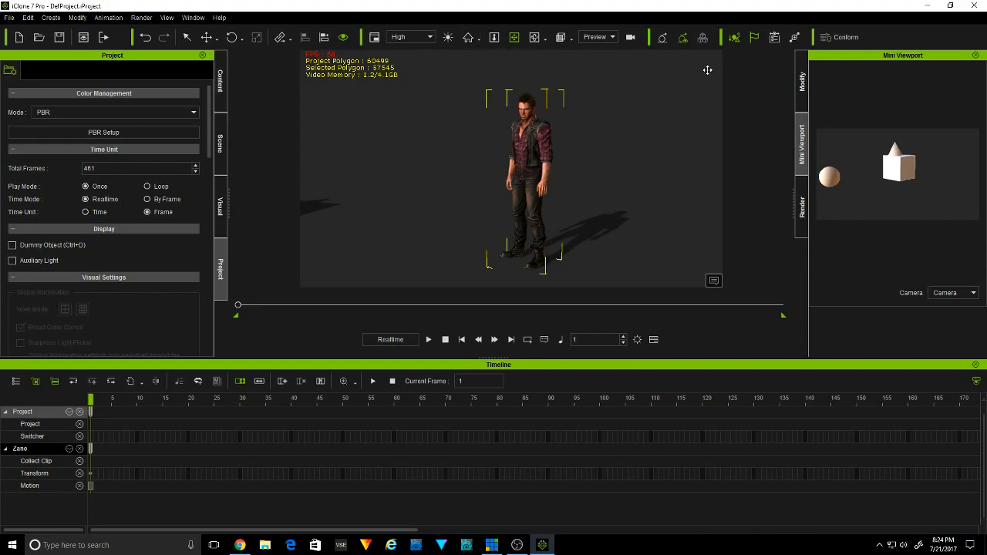
# - Select the preview camera and display its properties, including lens presets and focal length
pyautogui.click(632, 39)
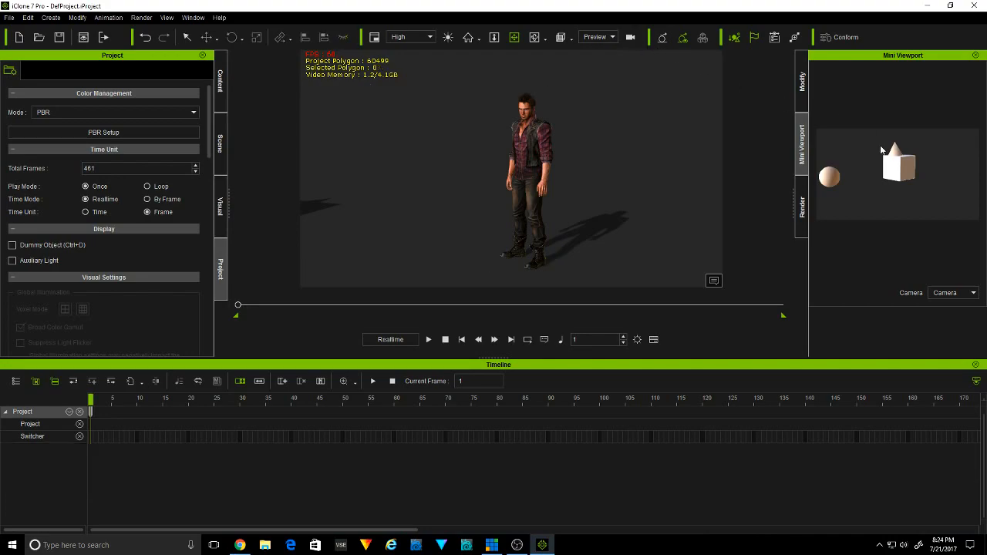
pyautogui.click(631, 37)
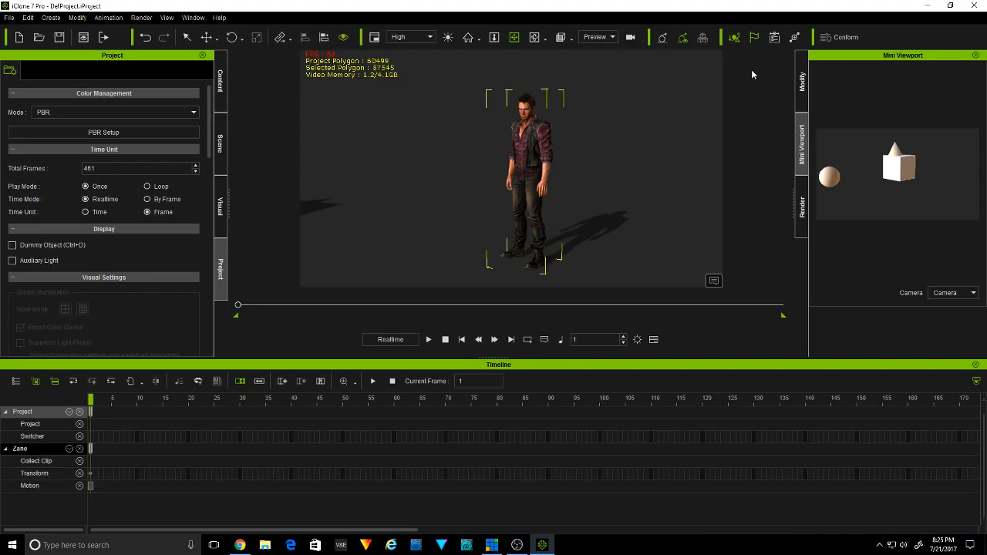
pyautogui.click(803, 84)
pyautogui.click(631, 38)
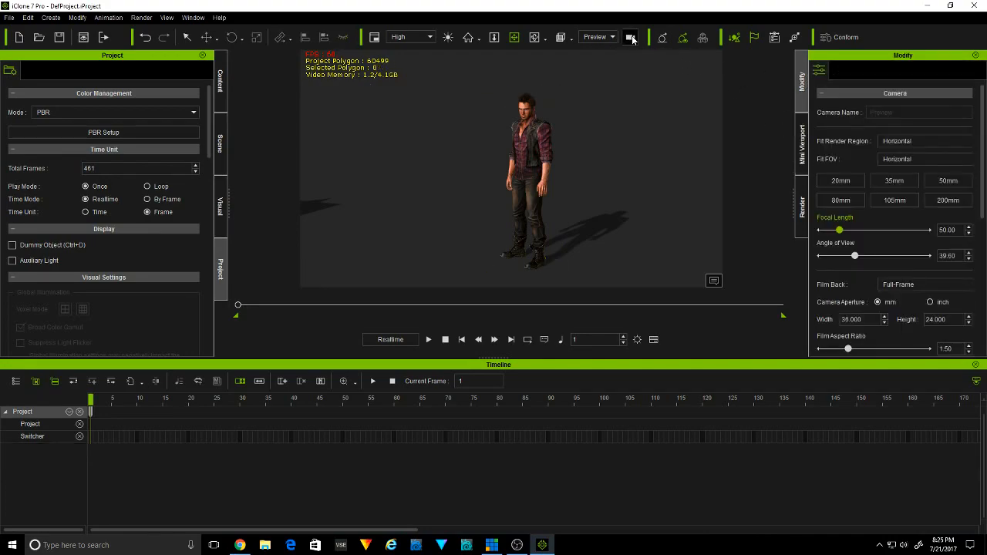
# - Browse the project templates and the Avatar category in the content library
pyautogui.click(632, 38)
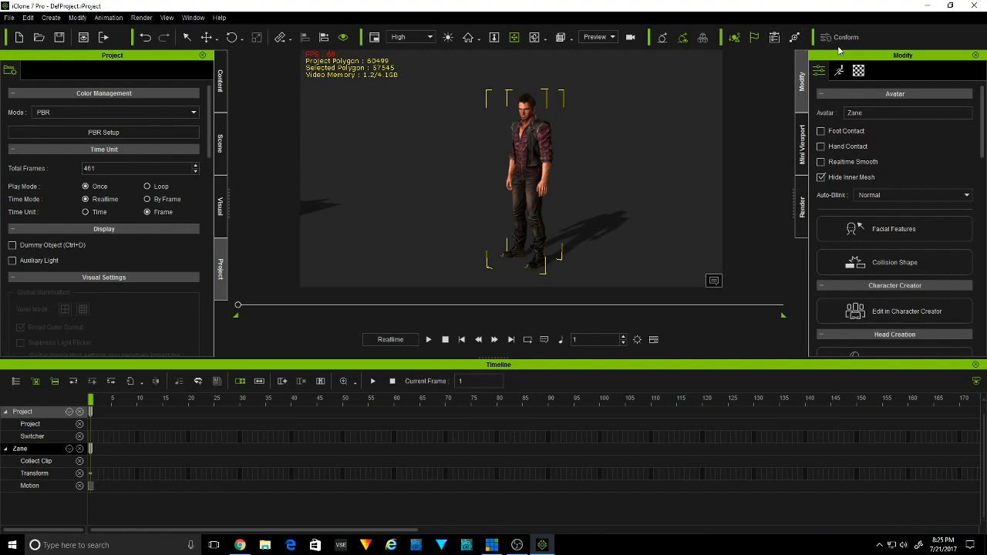
pyautogui.click(219, 77)
pyautogui.click(47, 71)
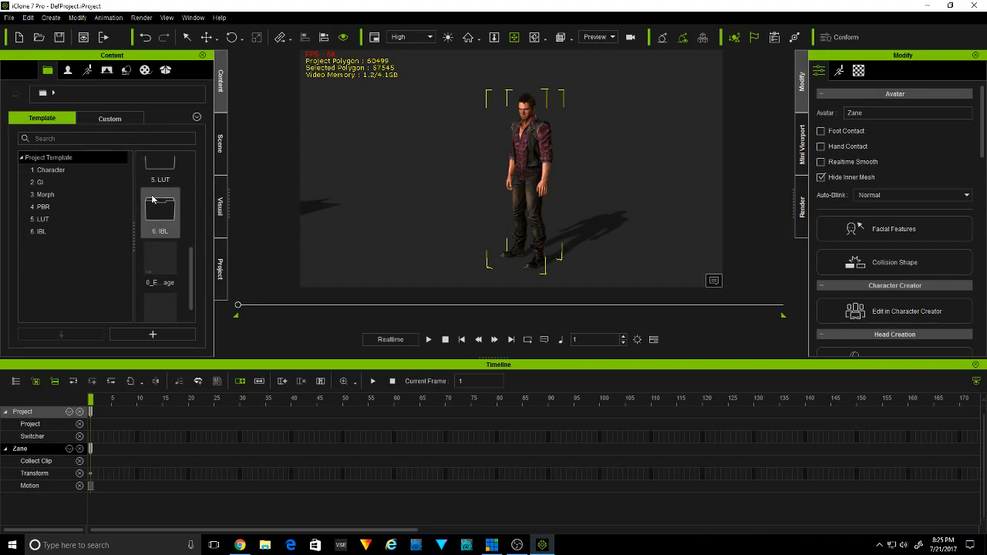
pyautogui.click(66, 72)
pyautogui.click(76, 173)
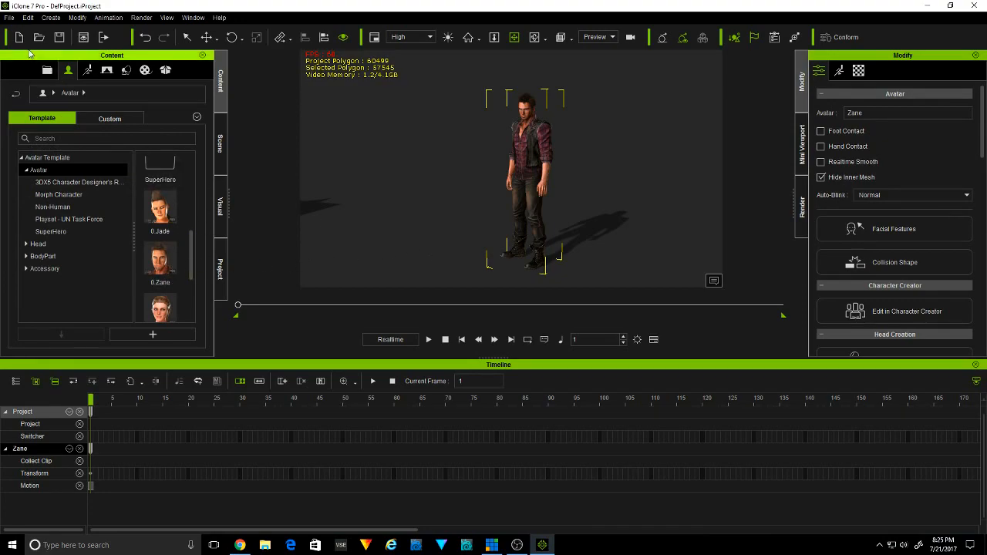
# - Browse the animation, stage, set, media and pack templates, and return to the animation templates
pyautogui.click(87, 70)
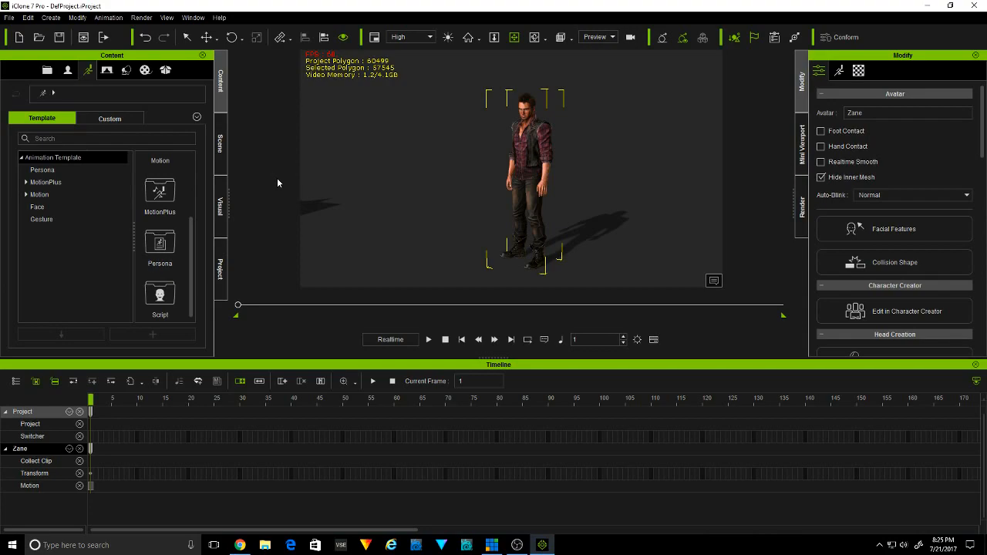
pyautogui.click(109, 71)
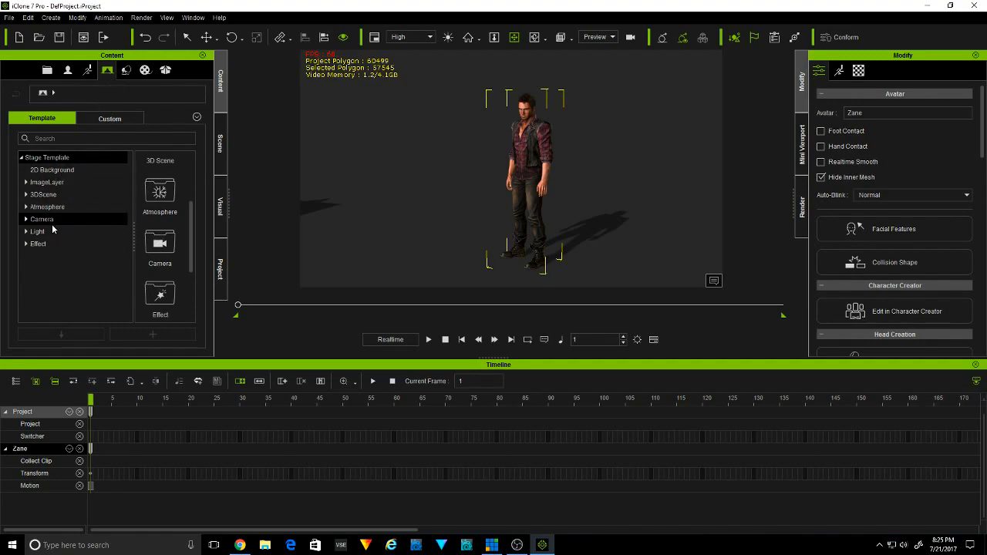
pyautogui.click(126, 71)
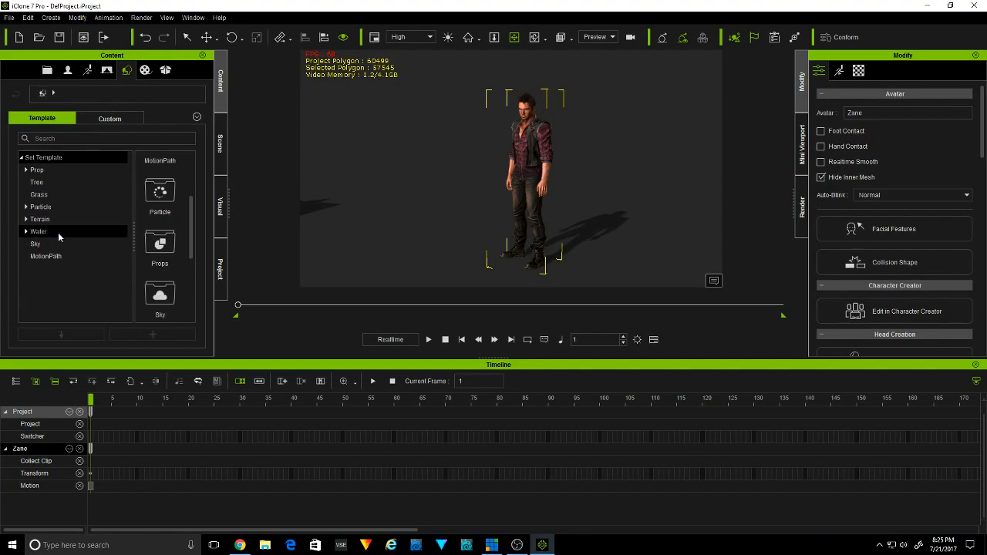
pyautogui.click(146, 71)
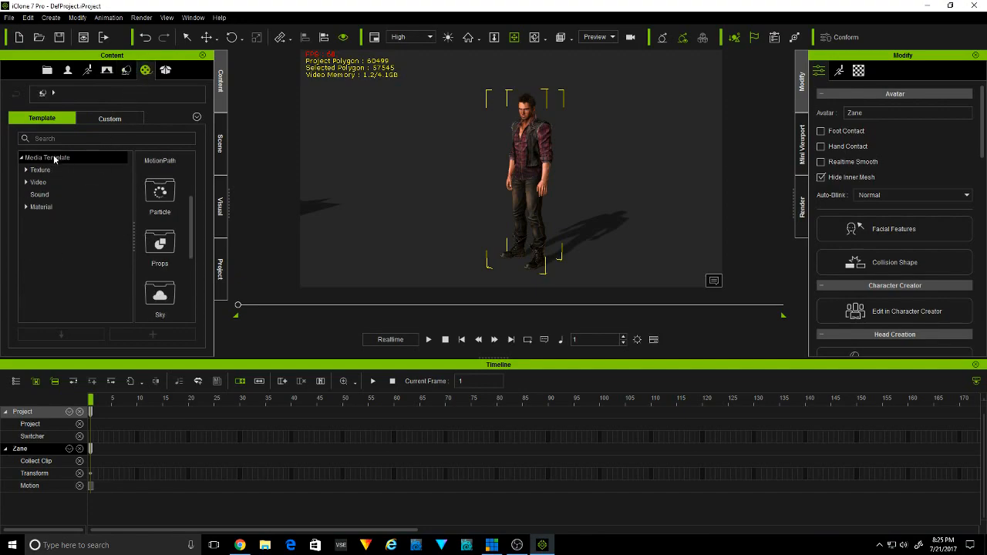
pyautogui.click(164, 71)
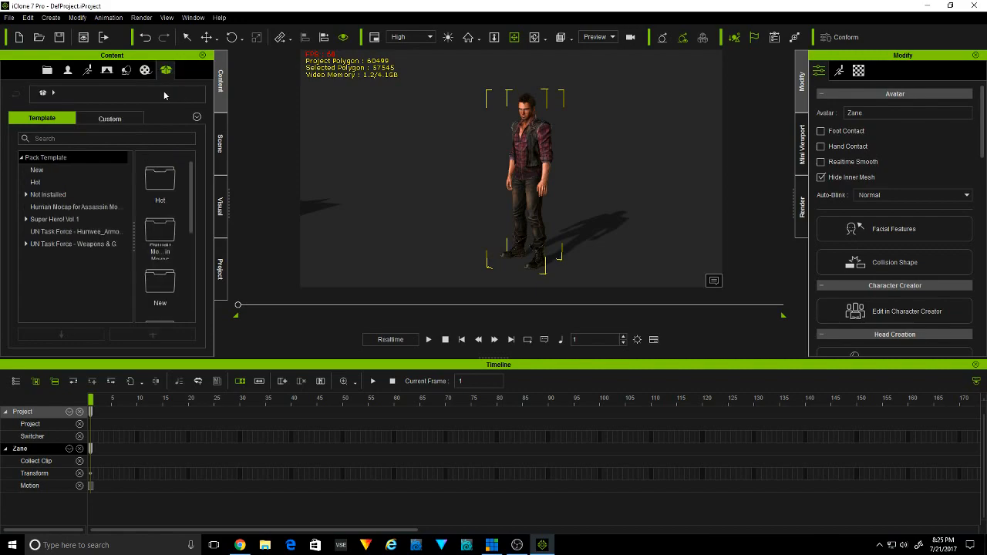
pyautogui.click(68, 72)
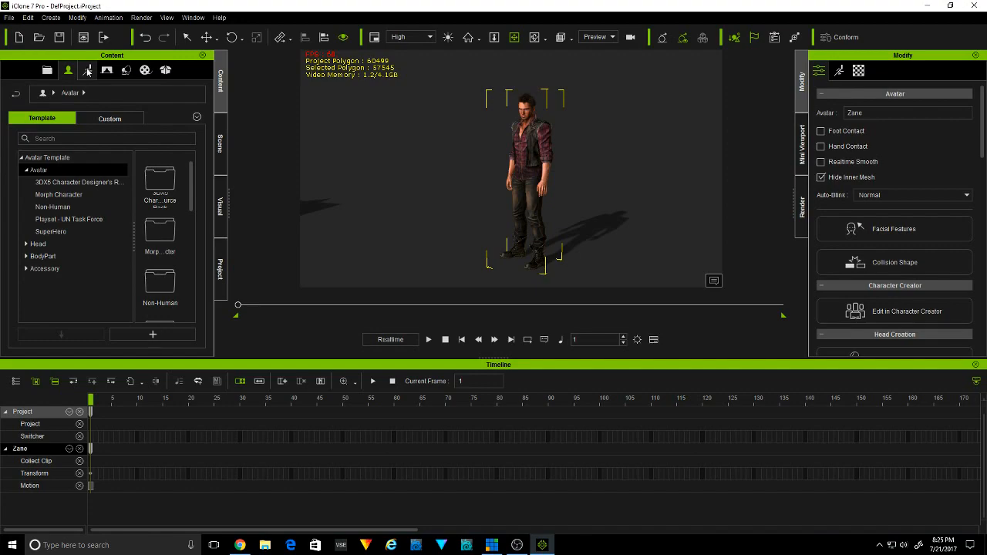
pyautogui.click(88, 71)
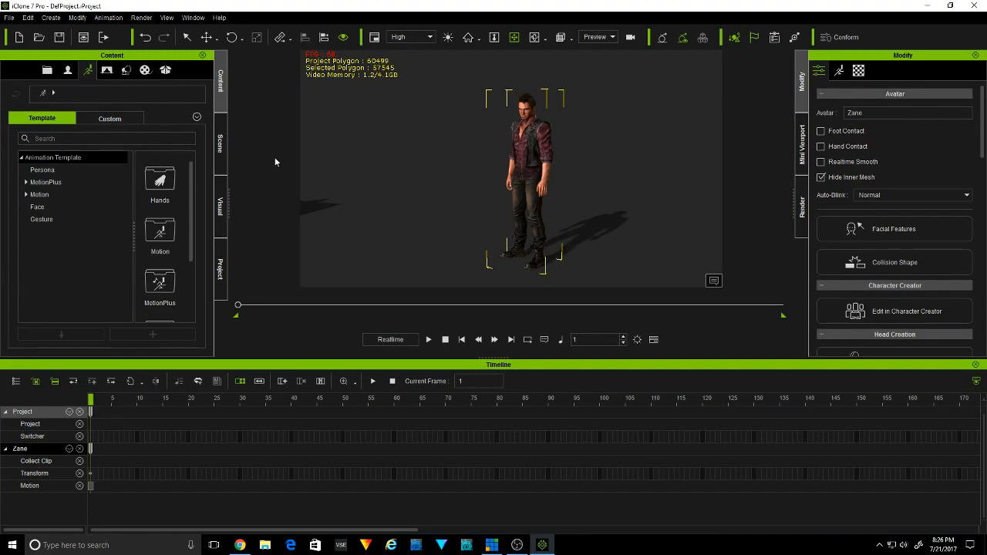
# - Preview the Hold_Gun_Idle performance on the character, and delete its motion clip from the timeline
pyautogui.rightClick(535, 164)
pyautogui.moveTo(575, 251)
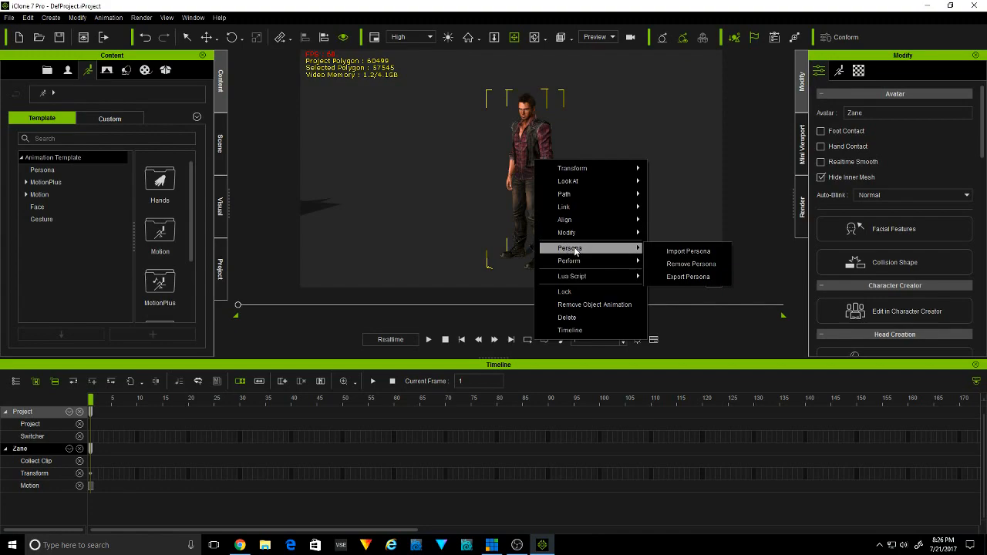
pyautogui.moveTo(609, 263)
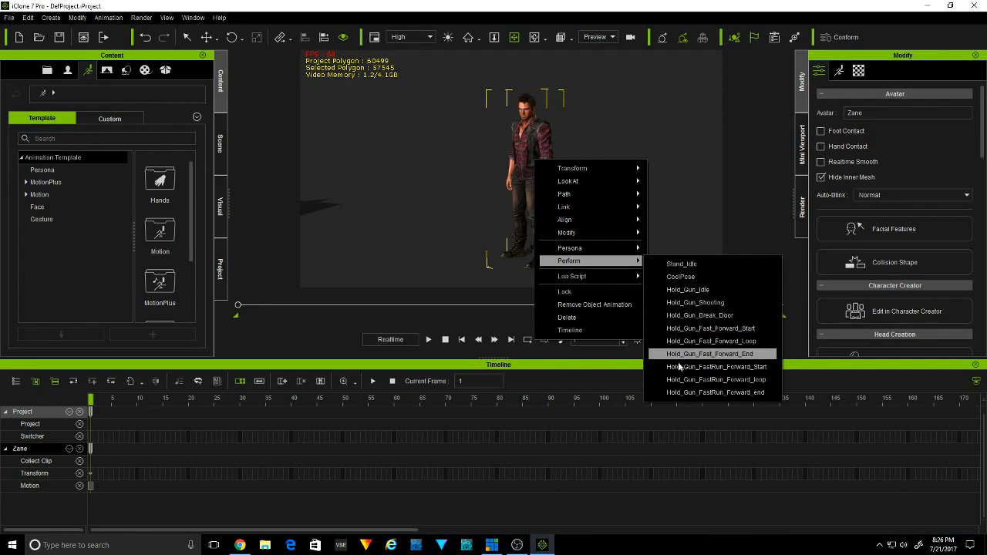
pyautogui.click(700, 301)
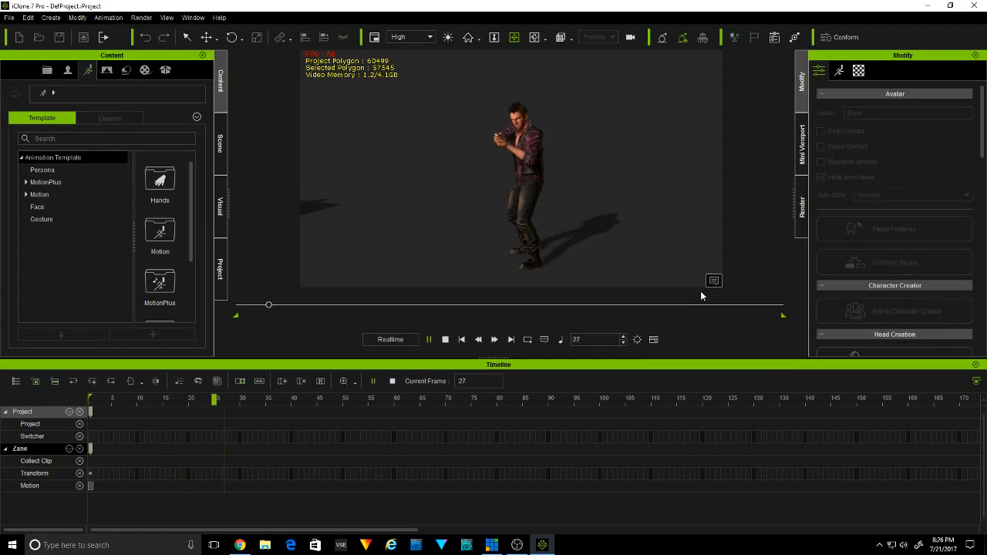
pyautogui.click(447, 340)
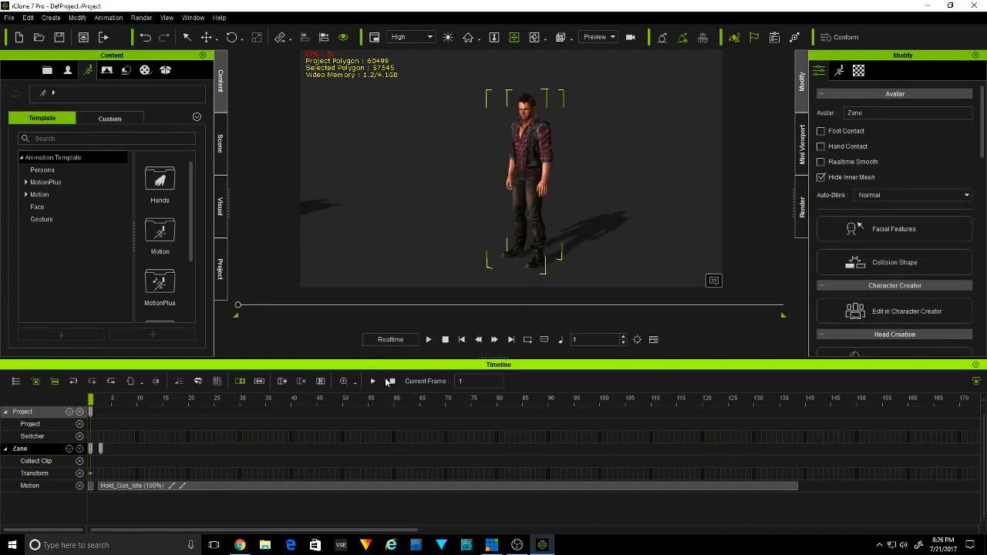
pyautogui.click(189, 485)
pyautogui.press('Delete')
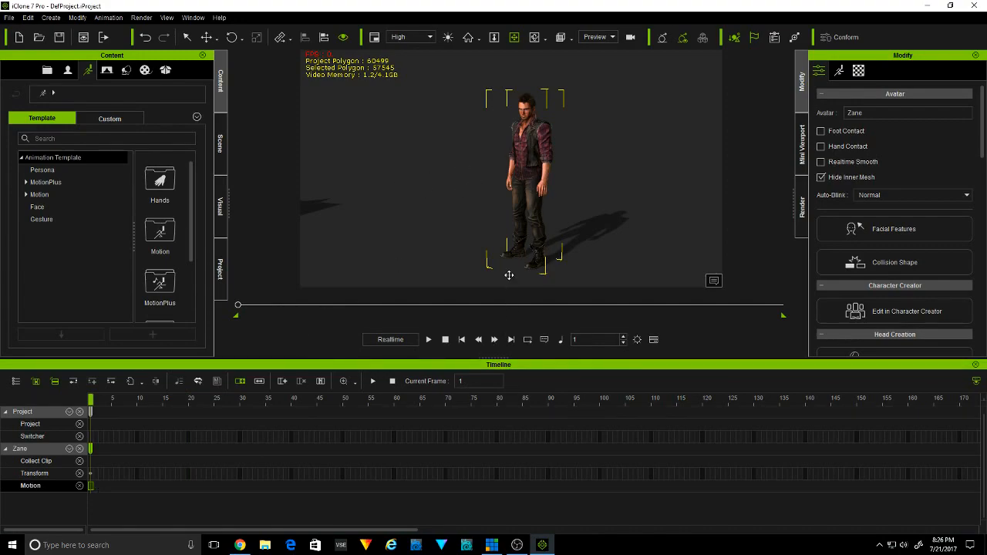
# - Apply the CoolPose performance to the character, rotate the preview view slightly, and return playback to the start
pyautogui.rightClick(542, 152)
pyautogui.moveTo(584, 175)
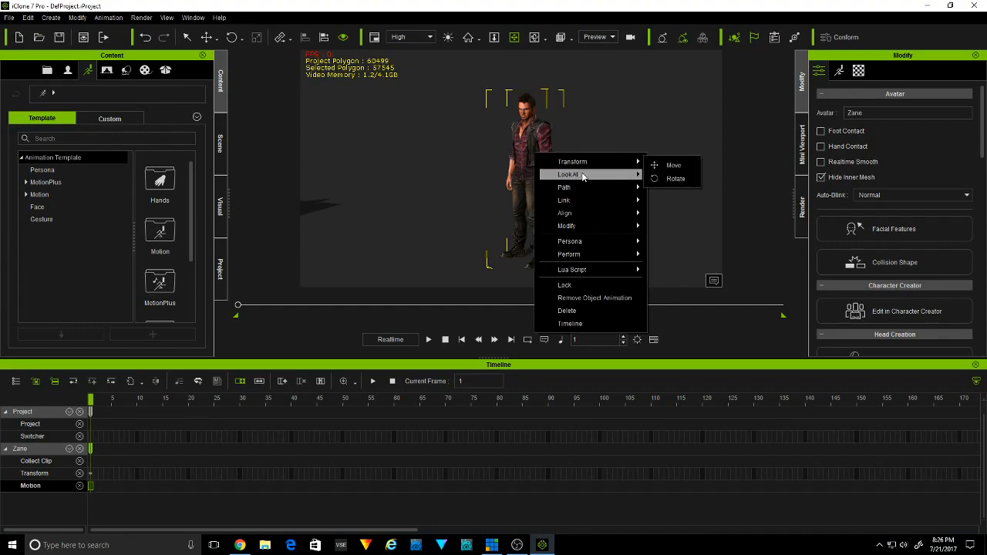
pyautogui.moveTo(613, 258)
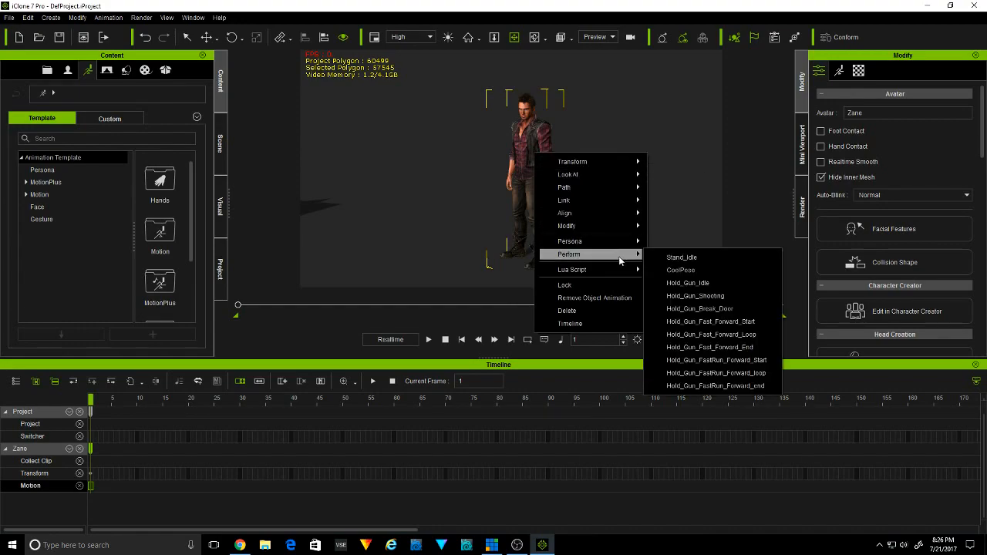
pyautogui.click(697, 270)
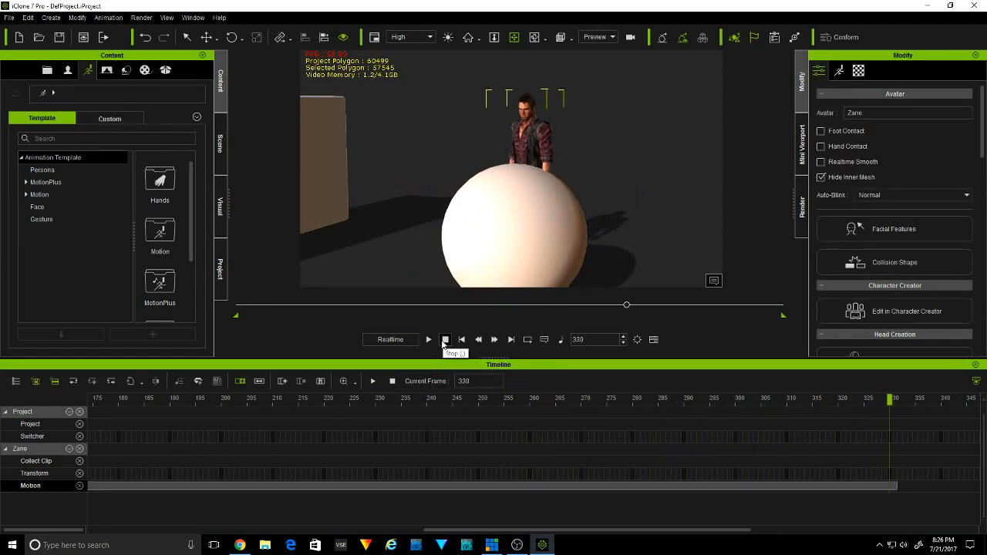
pyautogui.click(534, 40)
pyautogui.moveTo(615, 143)
pyautogui.mouseDown()
pyautogui.moveTo(469, 162)
pyautogui.moveTo(588, 159)
pyautogui.moveTo(604, 148)
pyautogui.mouseUp()
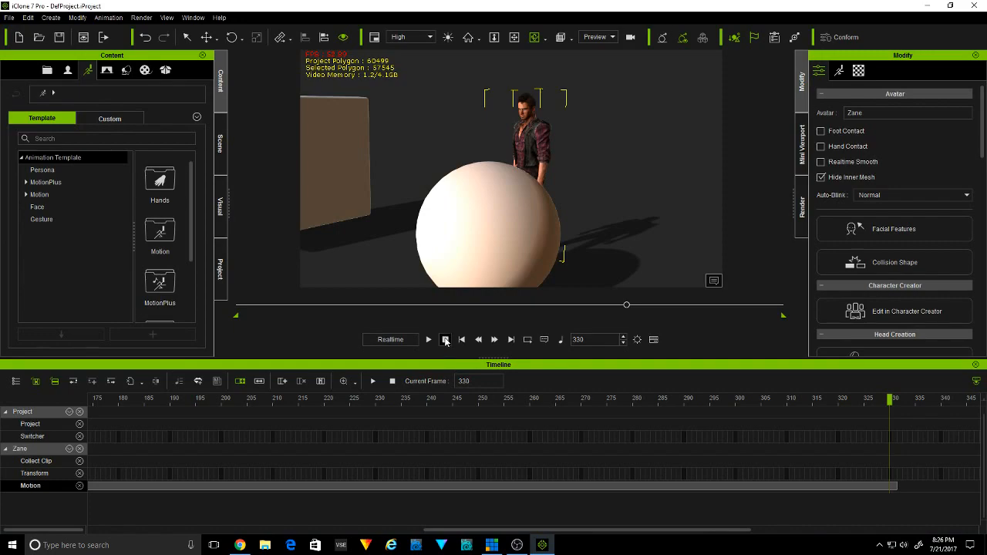
pyautogui.click(446, 340)
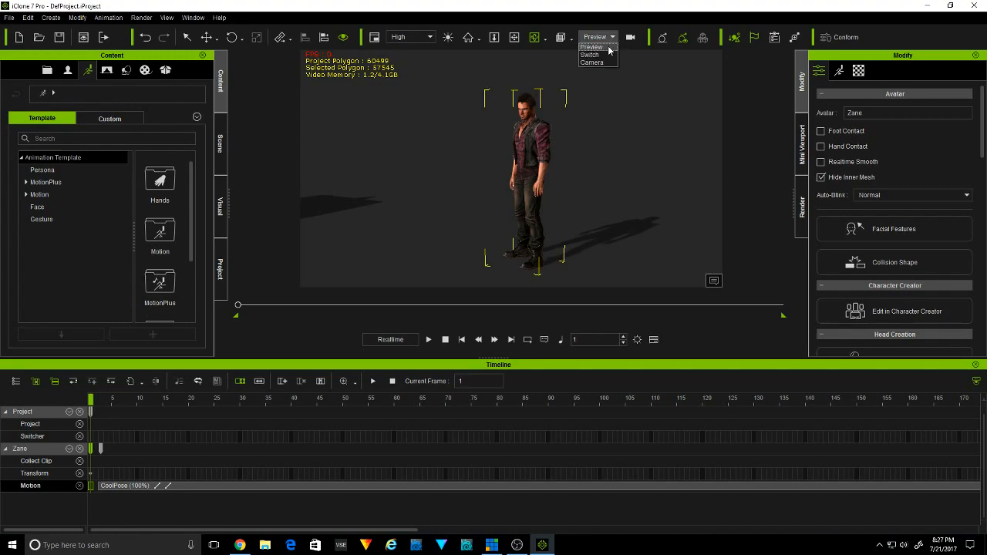
# - Switch the view to Camera and, at frame 409, orbit, pan and zoom the camera toward the standing character
pyautogui.click(593, 63)
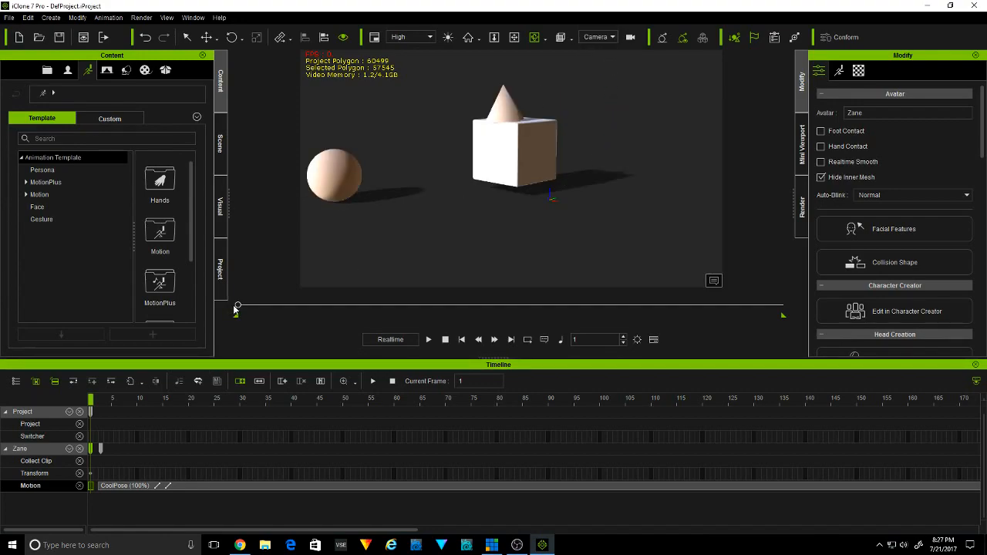
pyautogui.moveTo(237, 307); pyautogui.dragTo(690, 284)
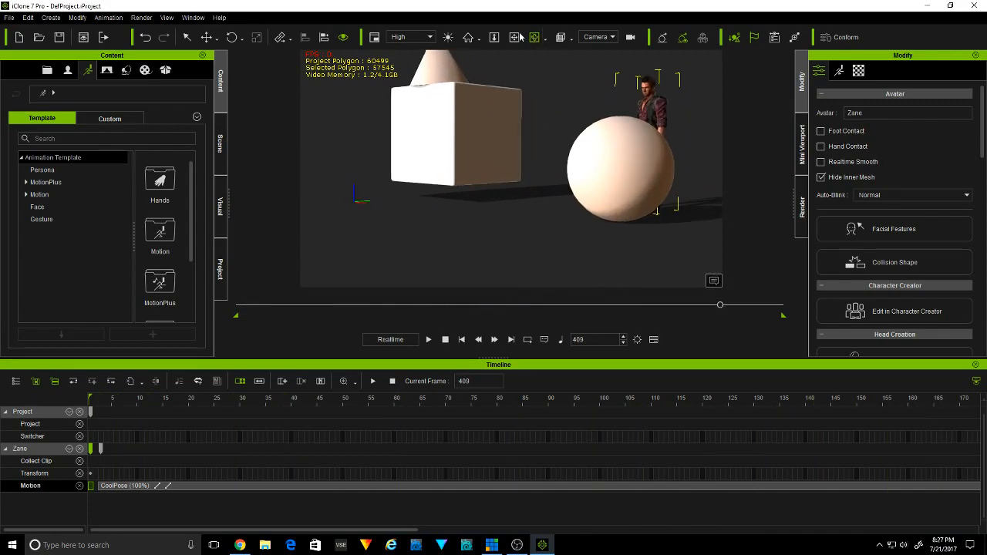
pyautogui.moveTo(642, 190); pyautogui.dragTo(572, 241)
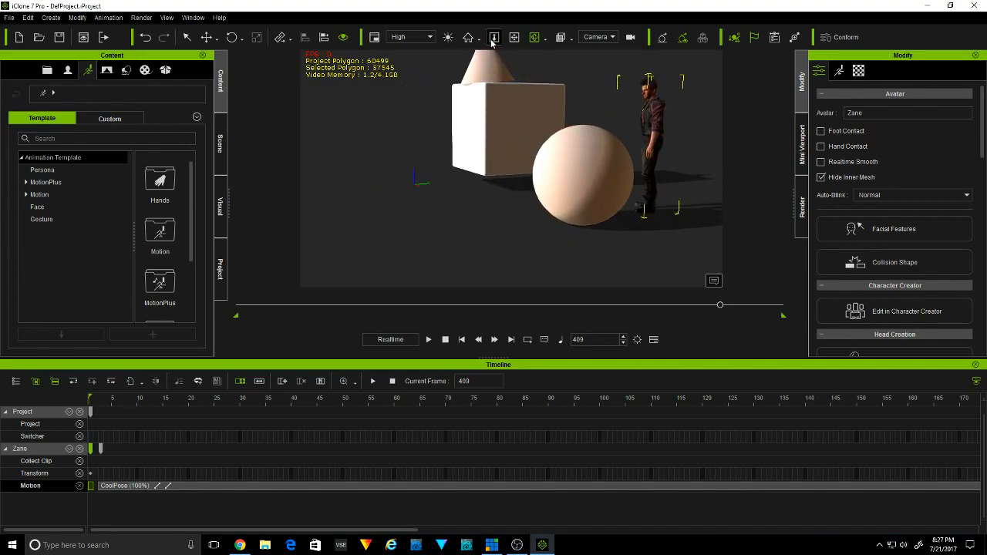
pyautogui.click(514, 37)
pyautogui.moveTo(563, 100); pyautogui.dragTo(606, 76)
pyautogui.click(534, 38)
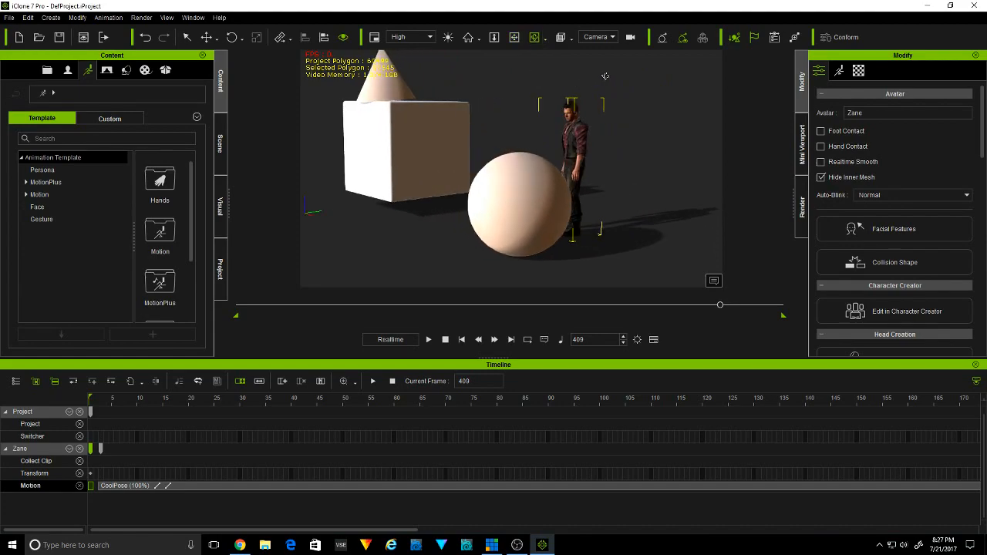
pyautogui.scroll(2, 588, 145)
pyautogui.scroll(1, 587, 145)
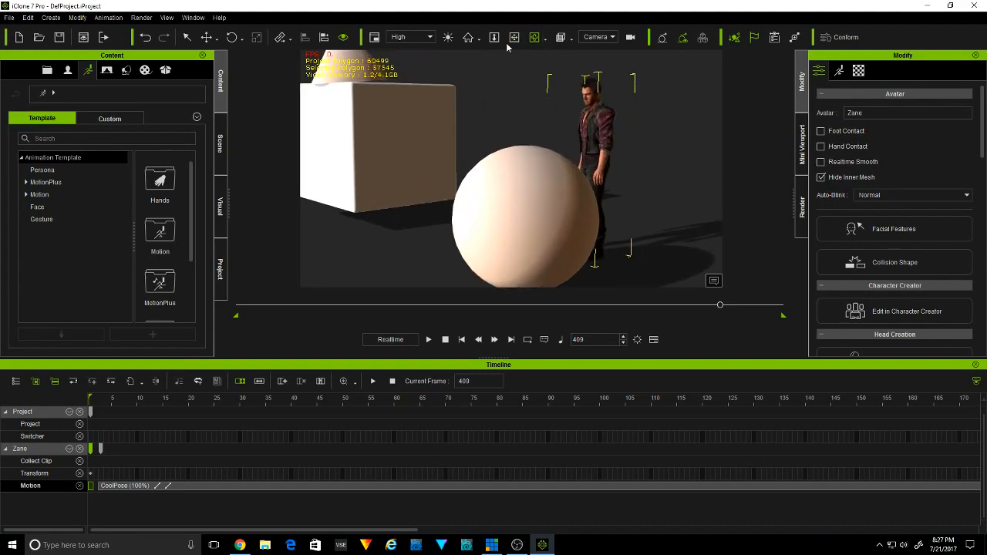
pyautogui.moveTo(578, 91); pyautogui.dragTo(569, 123)
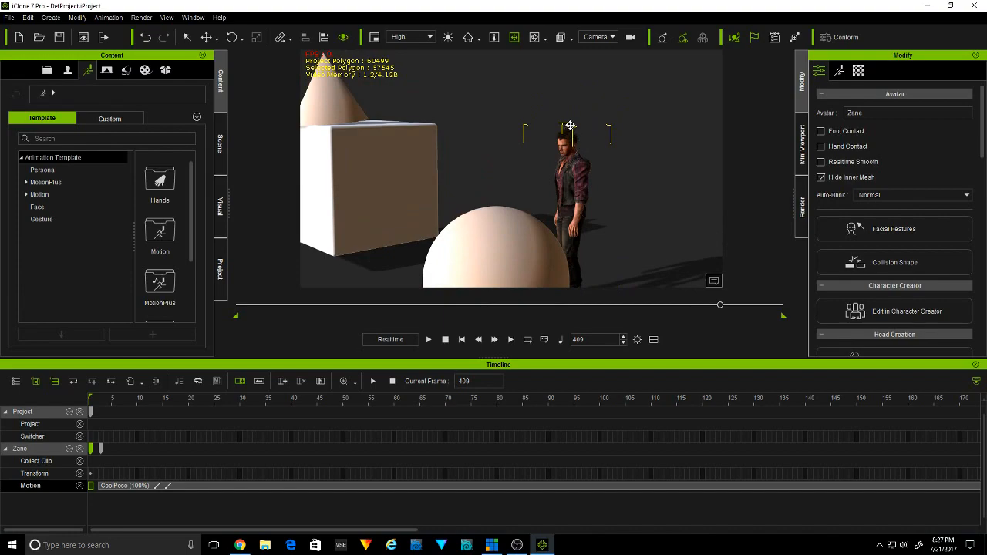
pyautogui.scroll(2, 569, 124)
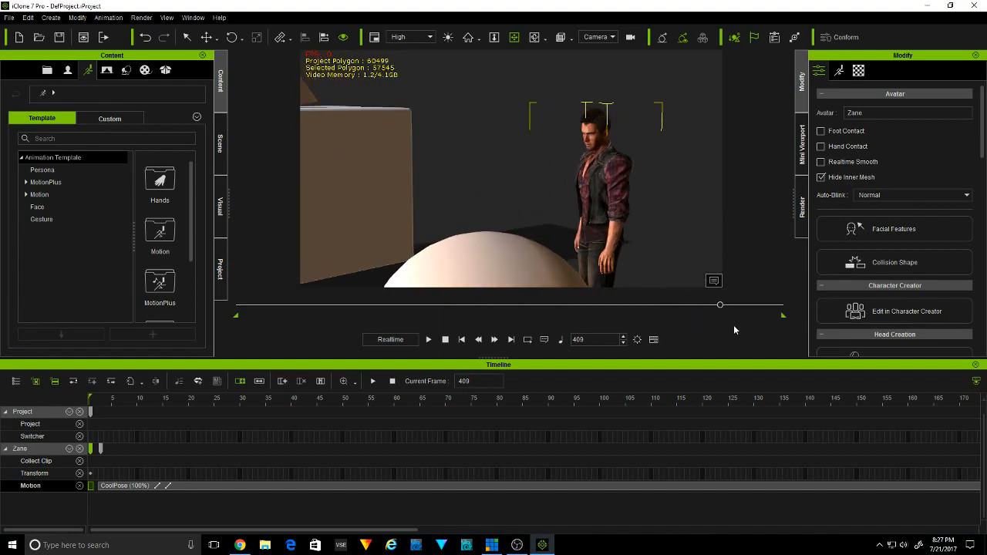
# - At frame 100, set the character to look at the ball
pyautogui.moveTo(655, 306); pyautogui.dragTo(356, 306)
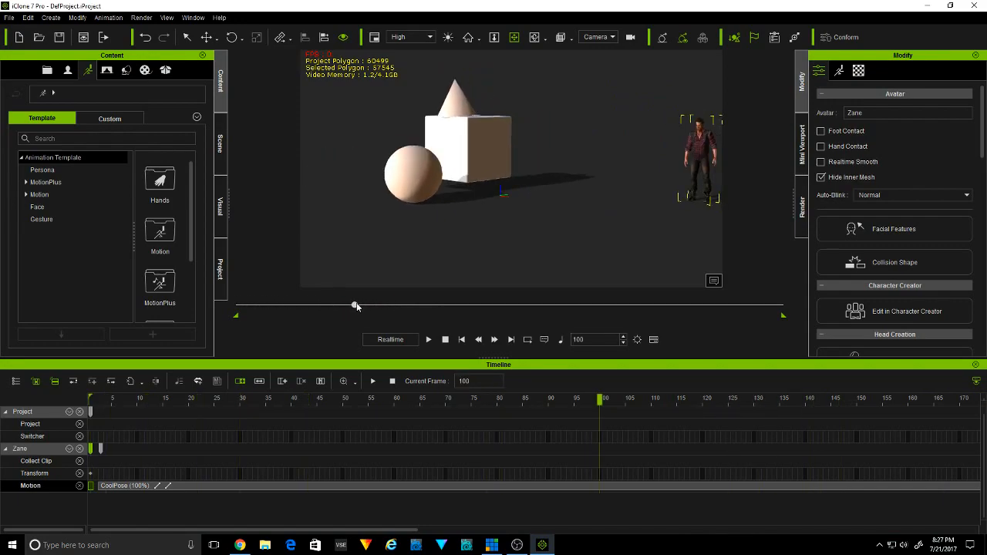
pyautogui.rightClick(697, 162)
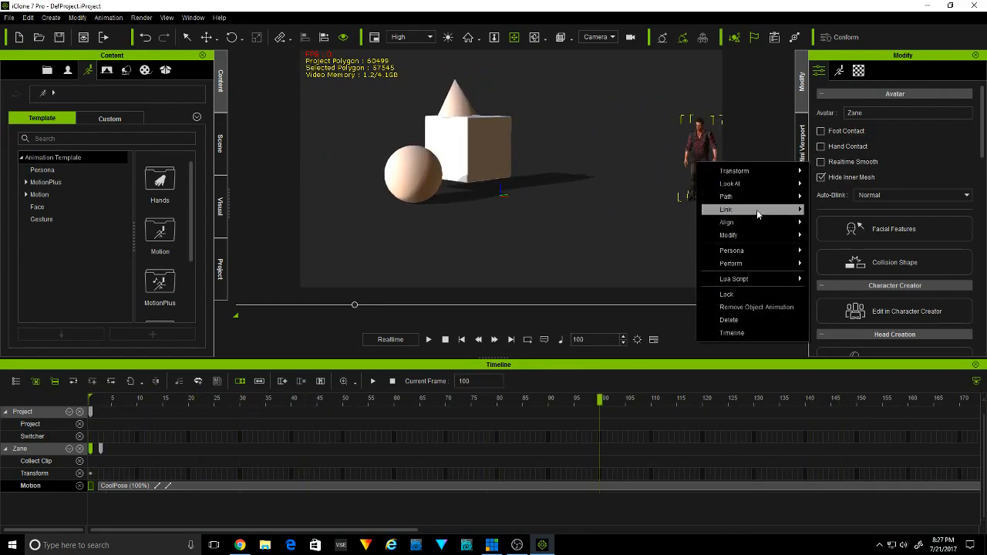
pyautogui.moveTo(788, 186)
pyautogui.click(833, 187)
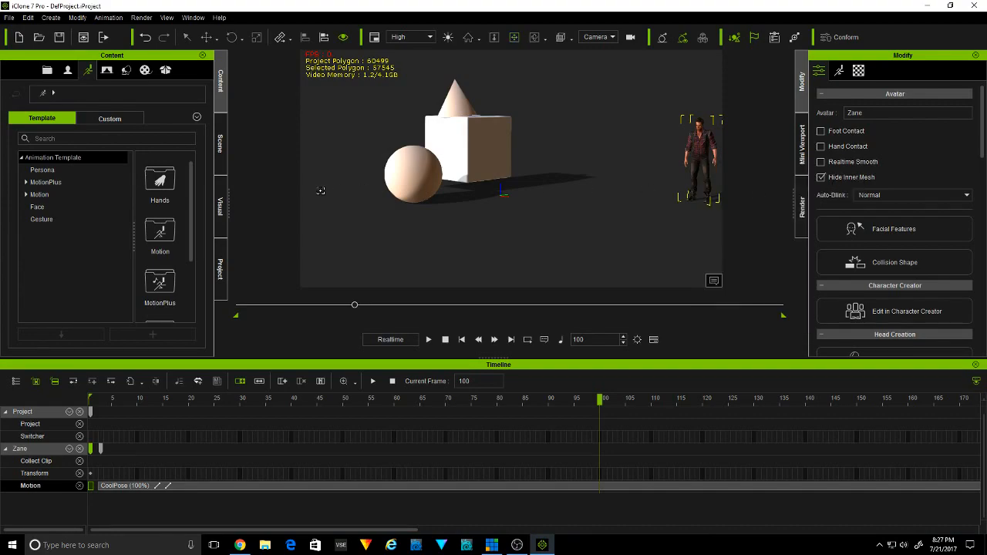
pyautogui.click(415, 171)
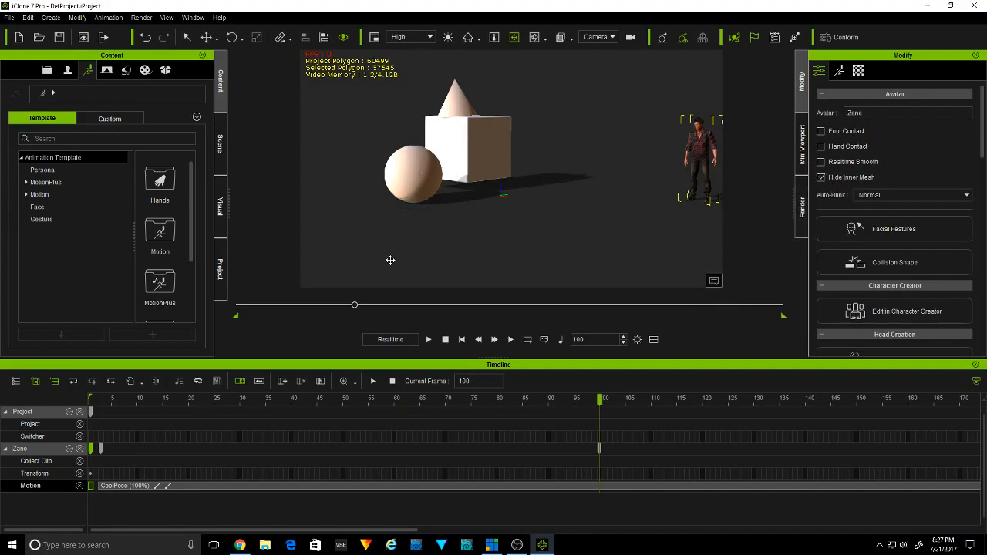
# - Pan the camera at frame 180, scrub the timeline to review its movement, and undo the pan
pyautogui.moveTo(371, 307); pyautogui.dragTo(452, 309)
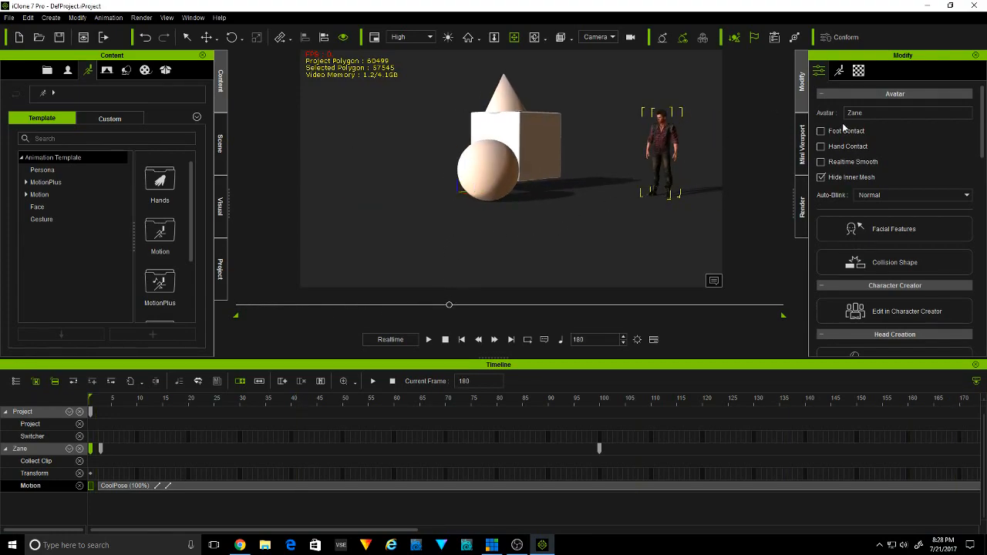
pyautogui.moveTo(609, 122); pyautogui.dragTo(573, 139)
pyautogui.moveTo(450, 305); pyautogui.dragTo(591, 307)
pyautogui.moveTo(523, 307); pyautogui.dragTo(445, 304)
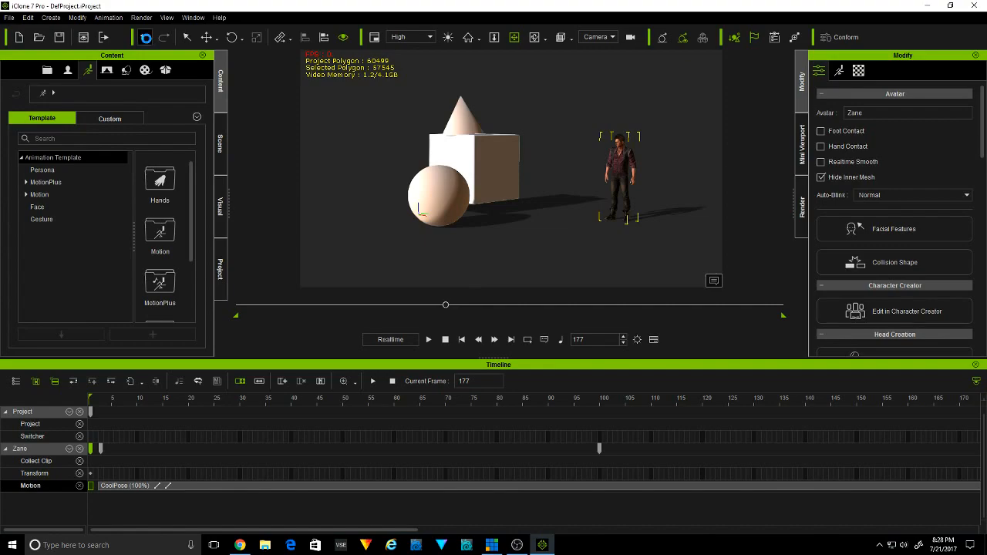
pyautogui.click(145, 37)
pyautogui.moveTo(447, 306); pyautogui.dragTo(214, 297)
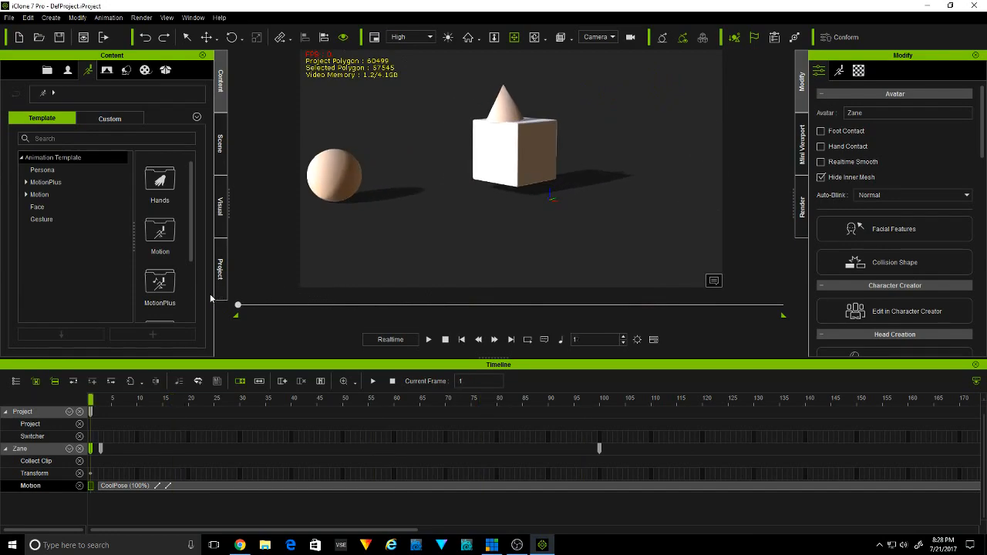